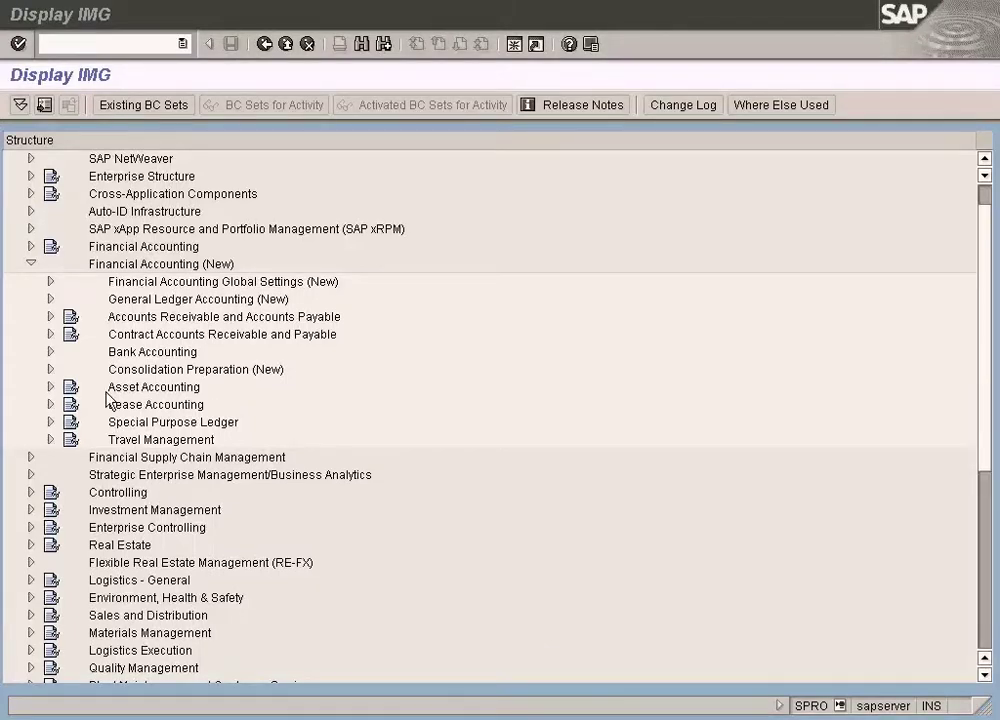
# Expand General Ledger Accounting (New) > Master Data > G/L Accounts in the IMG tree.
pyautogui.click(50, 299)
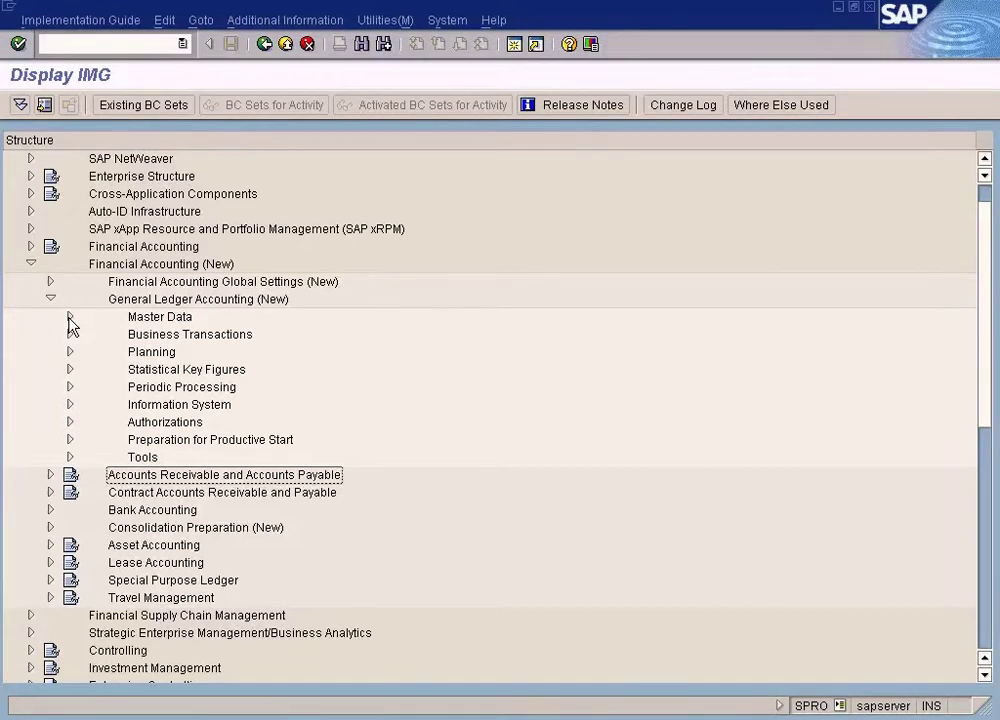
pyautogui.click(70, 317)
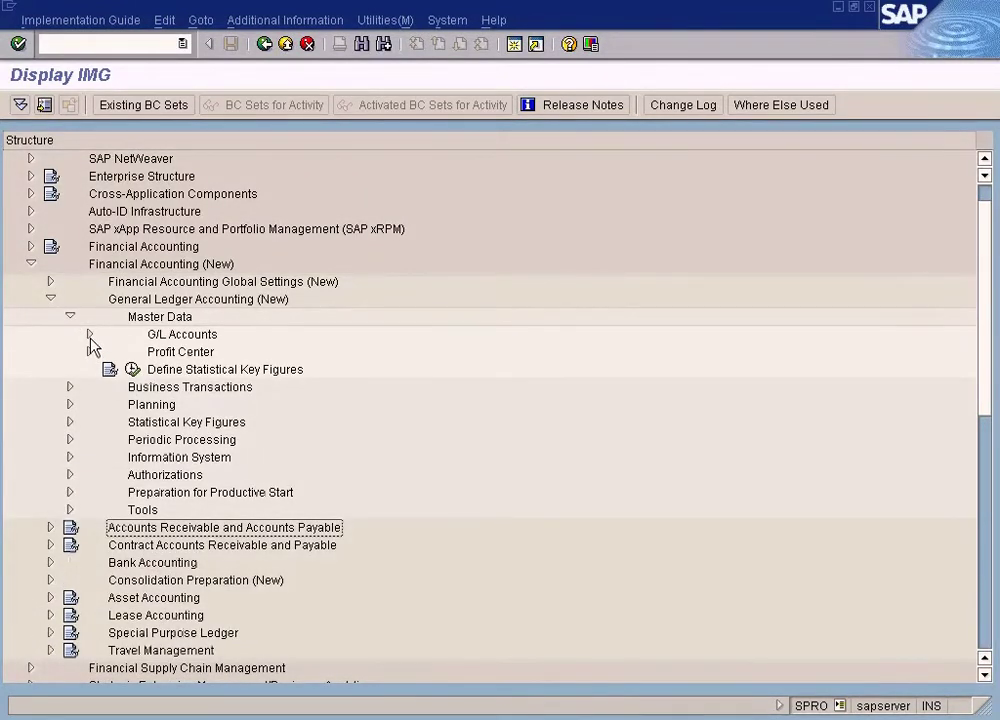
pyautogui.click(89, 336)
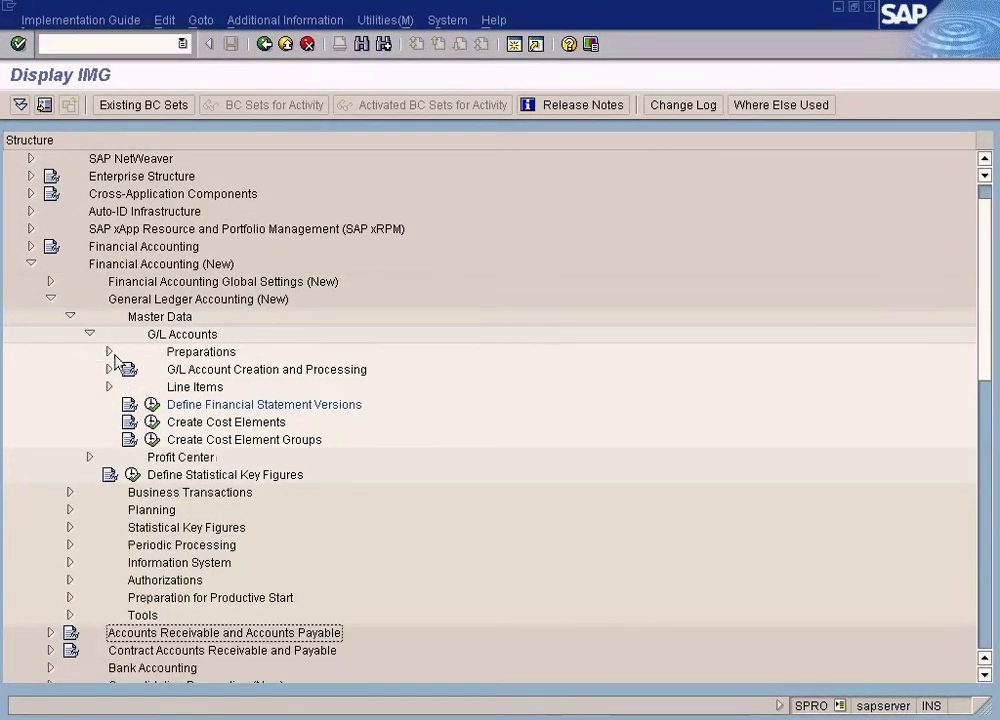
pyautogui.click(111, 353)
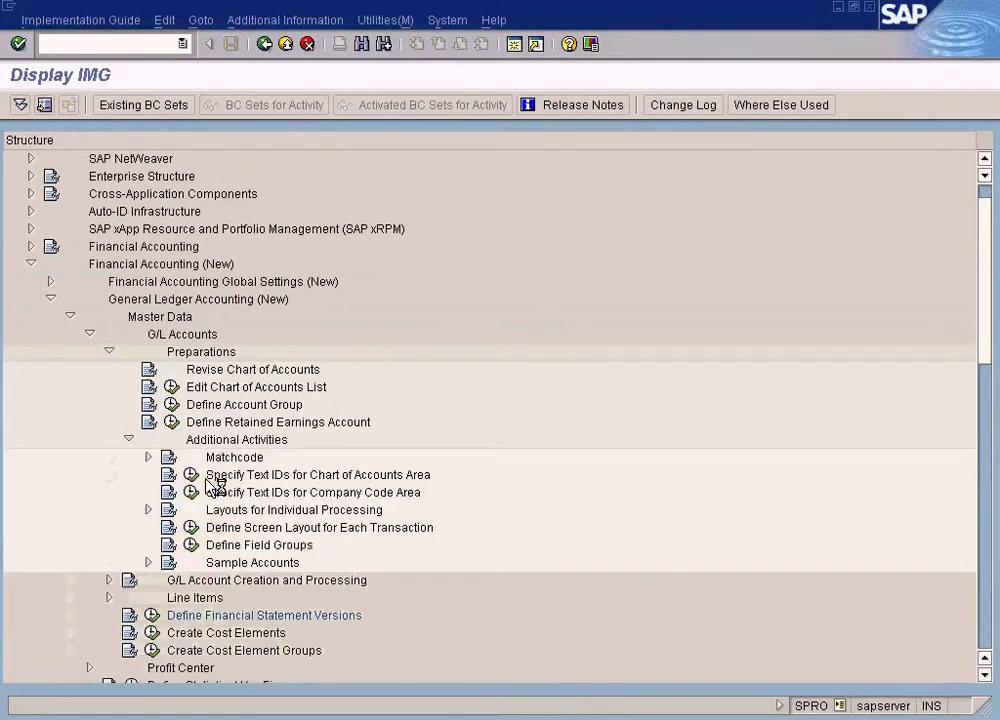
pyautogui.click(129, 441)
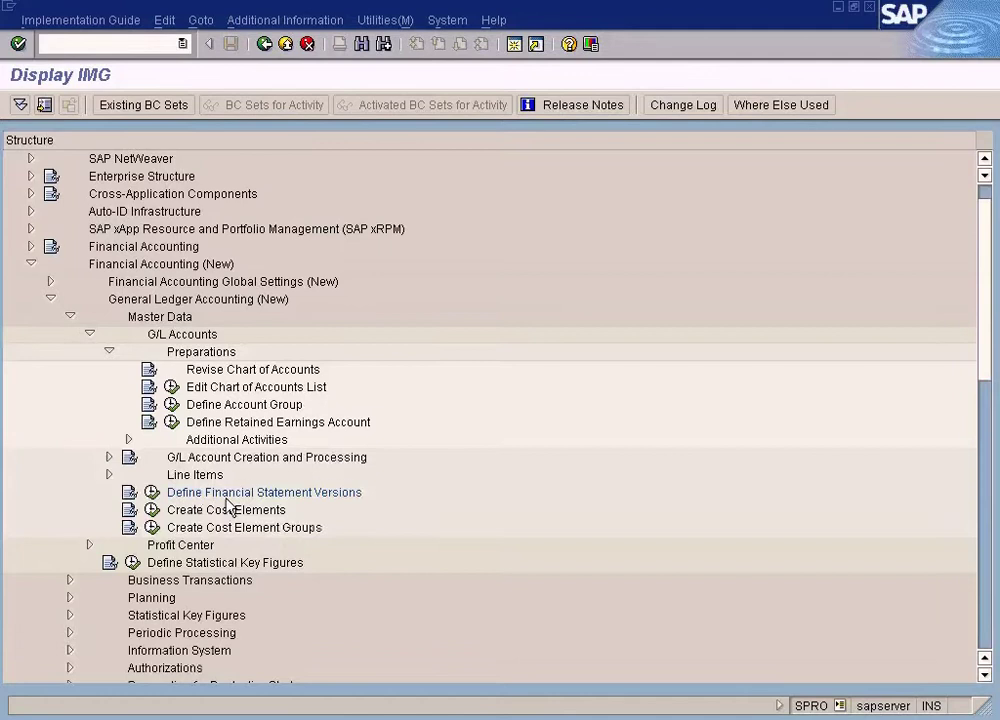
pyautogui.click(108, 352)
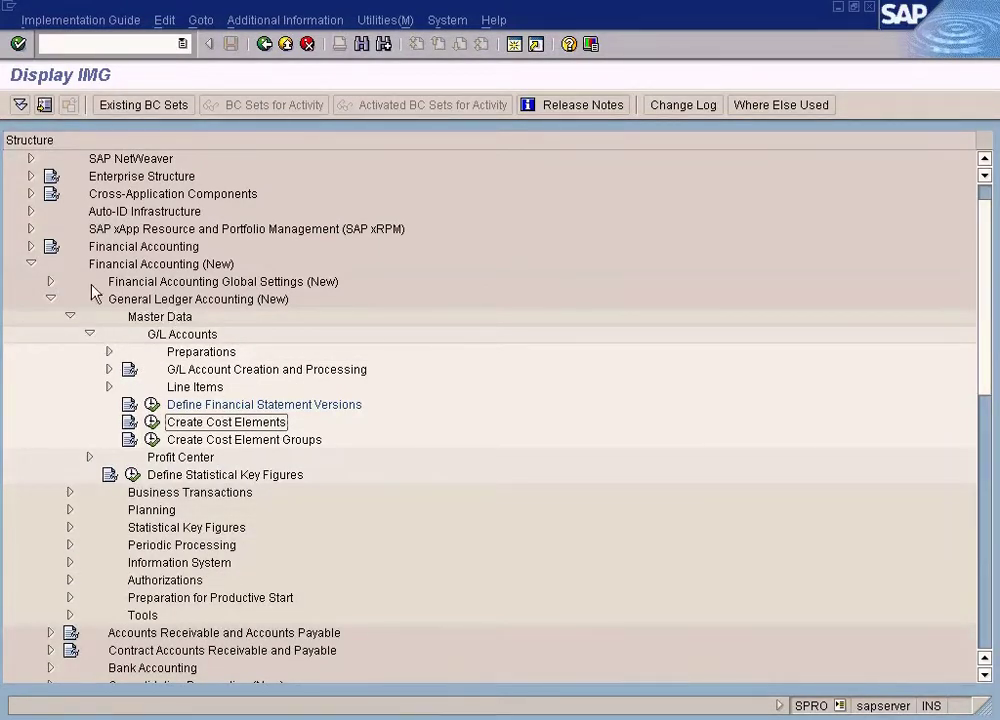
# Run Define Financial Statement Versions from Financial Accounting (New) > G/L Accounts.
pyautogui.click(93, 268)
pyautogui.click(122, 301)
pyautogui.click(163, 319)
pyautogui.click(174, 337)
pyautogui.click(182, 406)
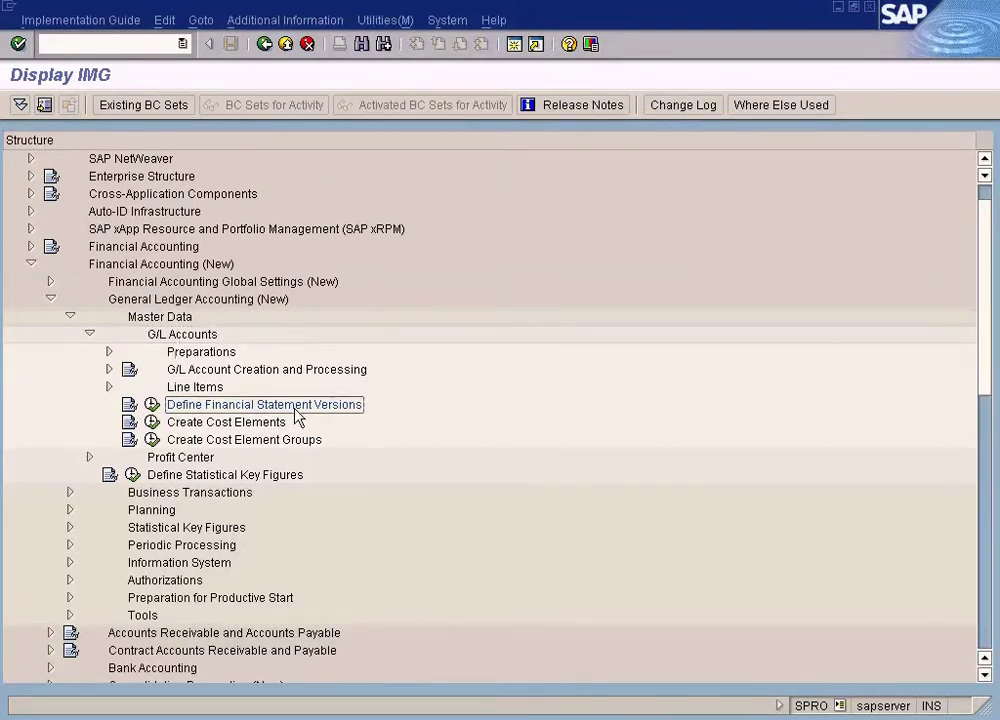
pyautogui.click(153, 405)
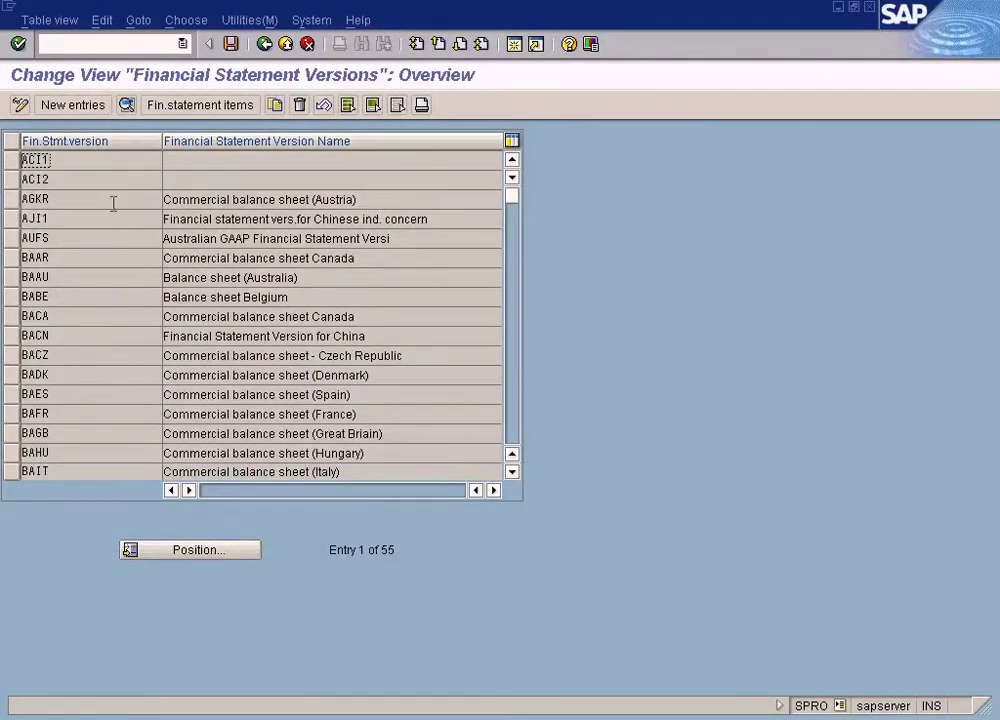
# Create version SUN named 'Sun Ltd Financial Statement', language EN, chart of accounts SUN.
pyautogui.click(73, 105)
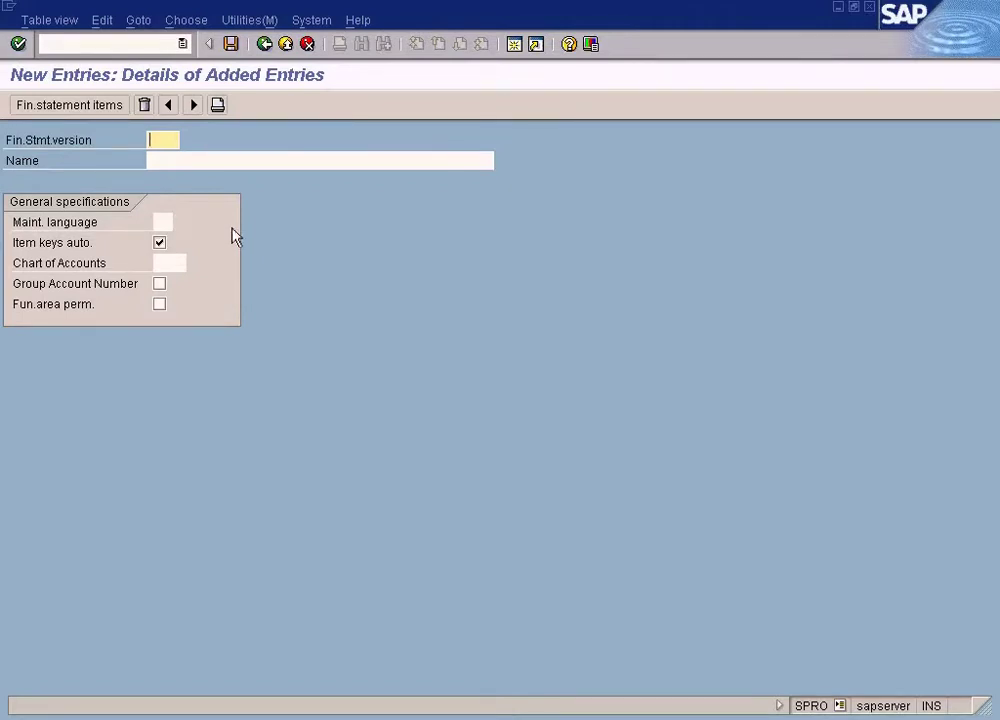
pyautogui.write('sun')
pyautogui.press('Tab')
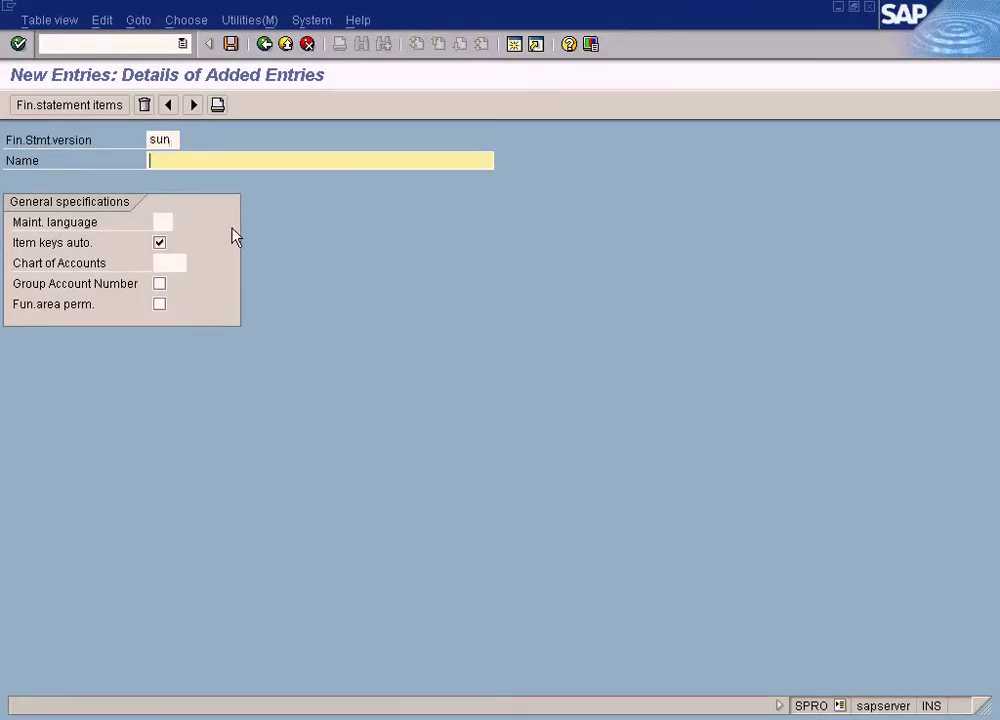
pyautogui.write('Sun Ltd Financial Statement')
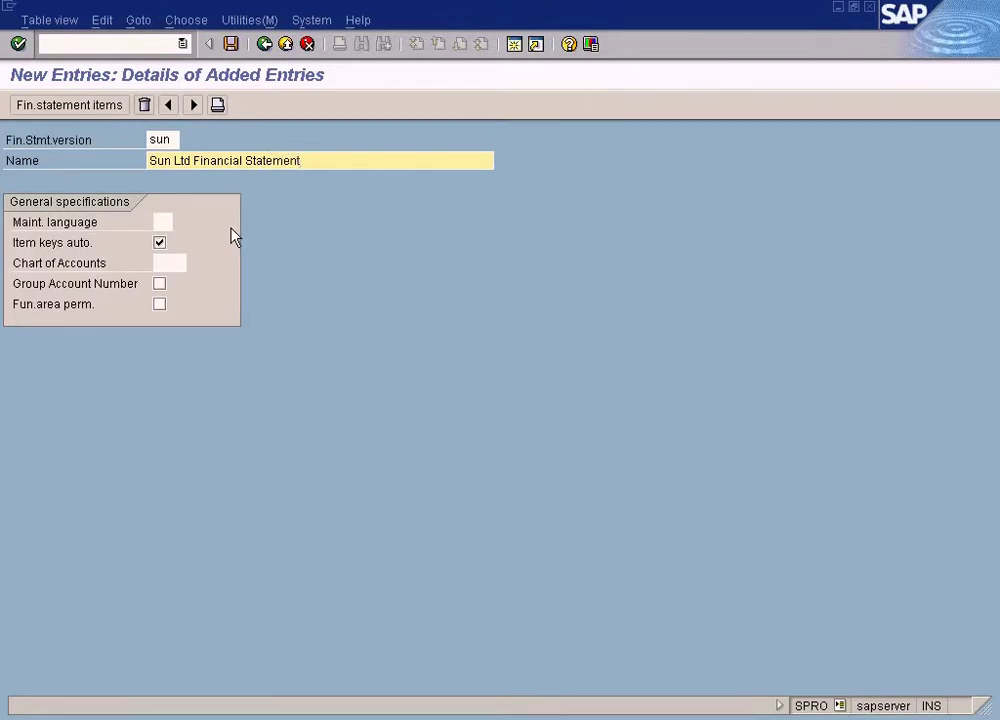
pyautogui.click(163, 221)
pyautogui.write('EN')
pyautogui.press('Tab')
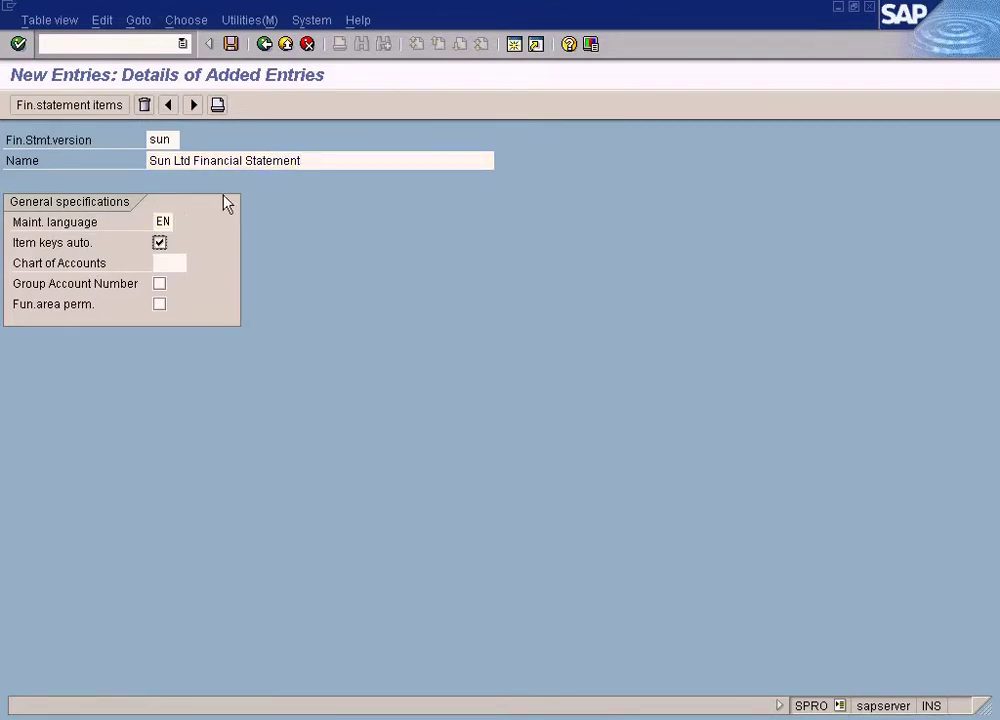
pyautogui.click(178, 264)
pyautogui.write('SUN')
pyautogui.press('Home')
pyautogui.moveTo(180, 261); pyautogui.dragTo(143, 260)
# Save version SUN and open its structure of Fin. Statement Notes, Not assigned and Net result items.
pyautogui.click(100, 107)
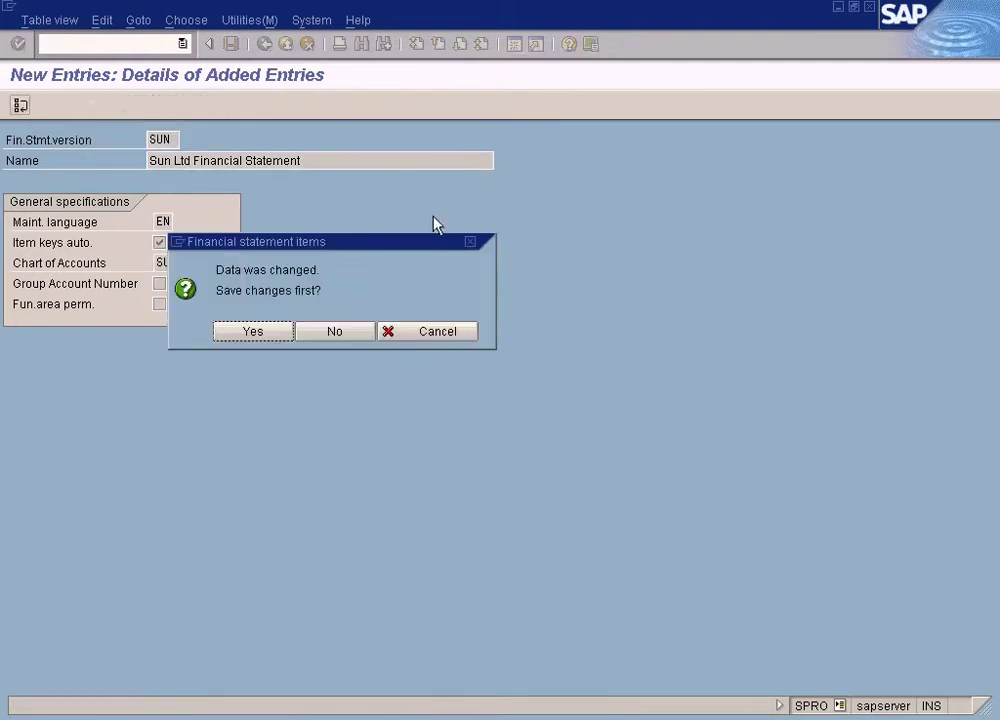
pyautogui.click(260, 331)
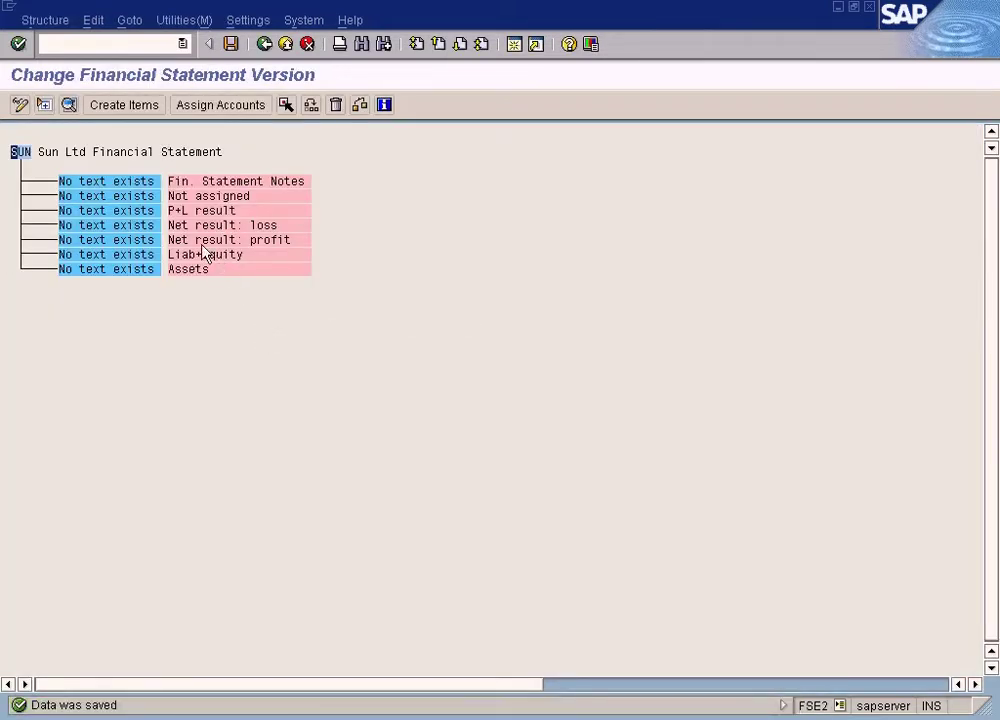
pyautogui.click(199, 183)
pyautogui.click(198, 197)
pyautogui.click(198, 226)
# Review the seven default statement items, ending on the Assets item.
pyautogui.click(193, 269)
pyautogui.click(194, 254)
pyautogui.click(198, 226)
pyautogui.click(198, 183)
pyautogui.click(196, 211)
pyautogui.click(196, 226)
pyautogui.click(196, 240)
pyautogui.click(192, 255)
pyautogui.click(191, 269)
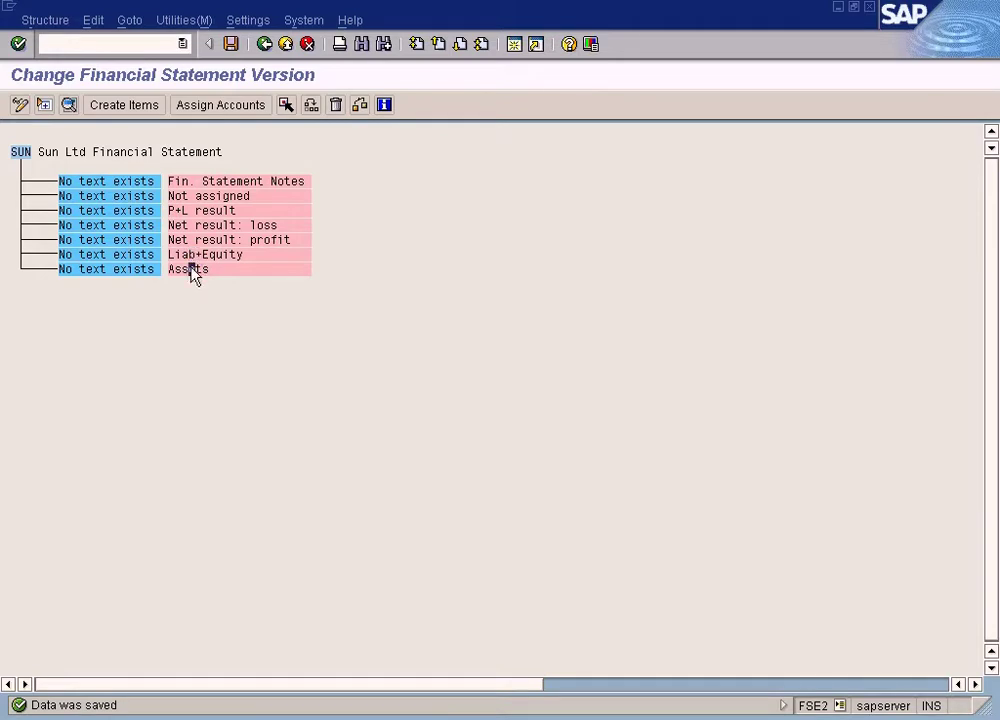
# Give the Assets item the text 'Assets'.
pyautogui.doubleClick(130, 270)
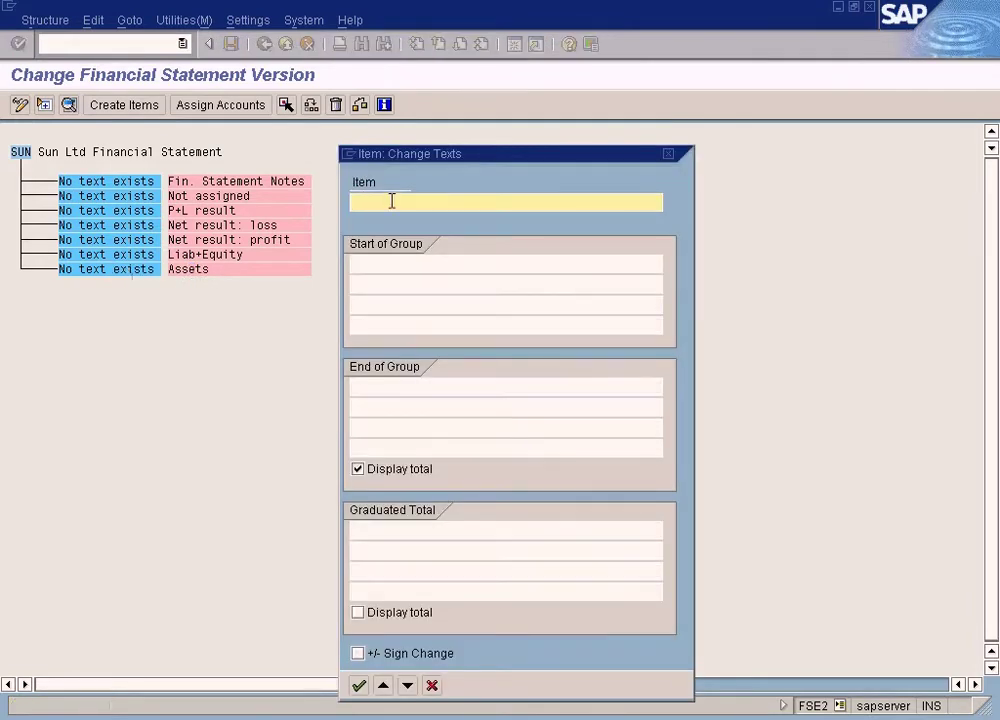
pyautogui.click(433, 686)
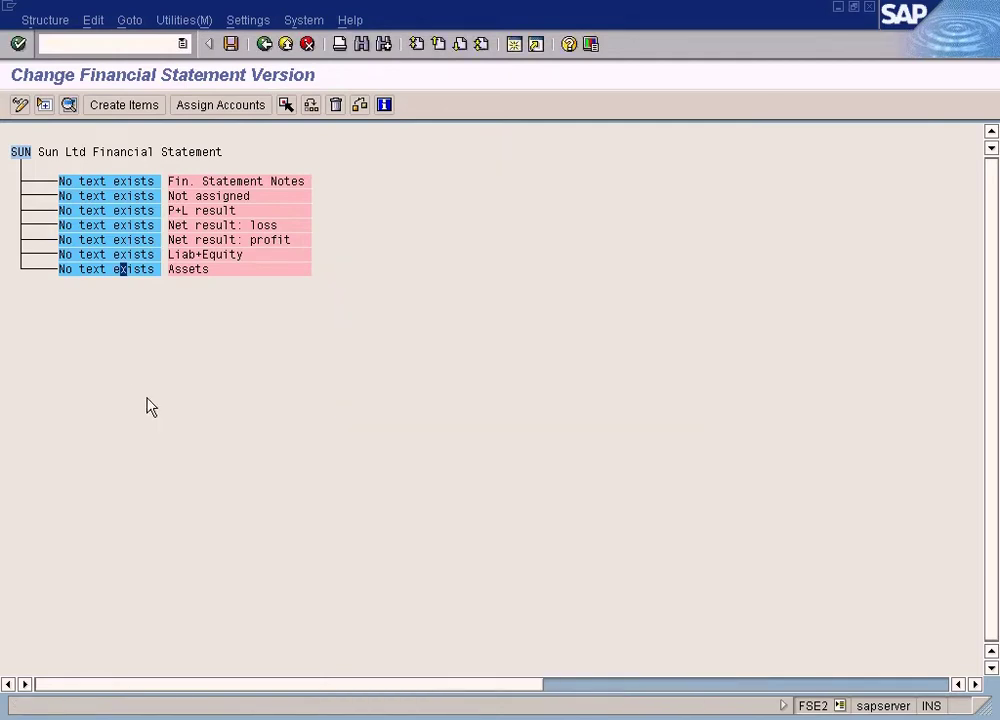
pyautogui.doubleClick(106, 271)
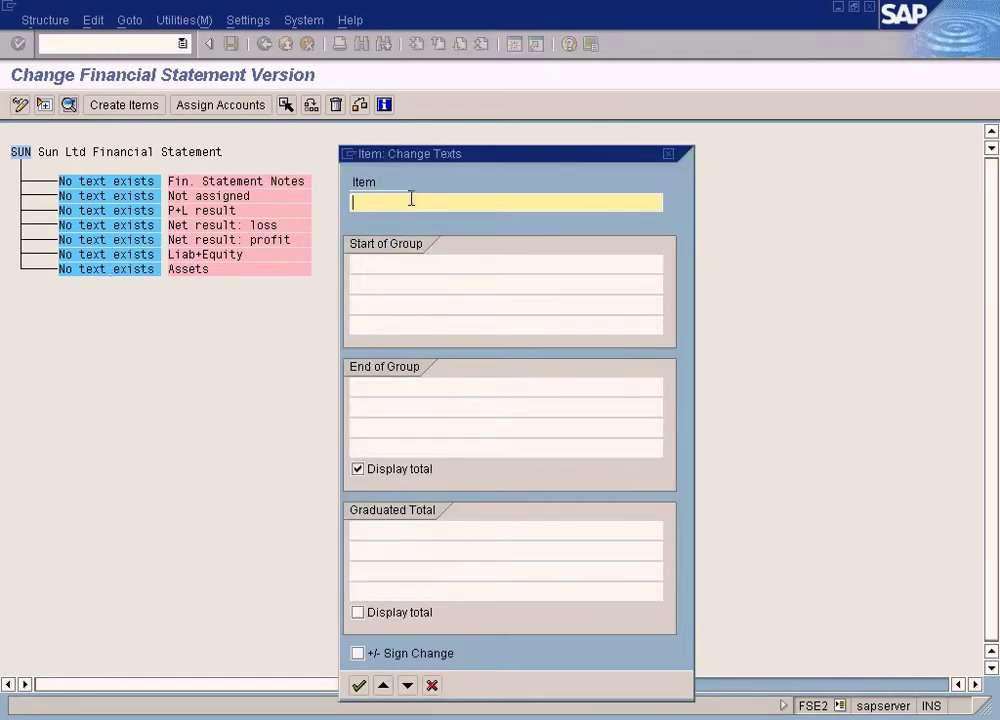
pyautogui.write('Assets')
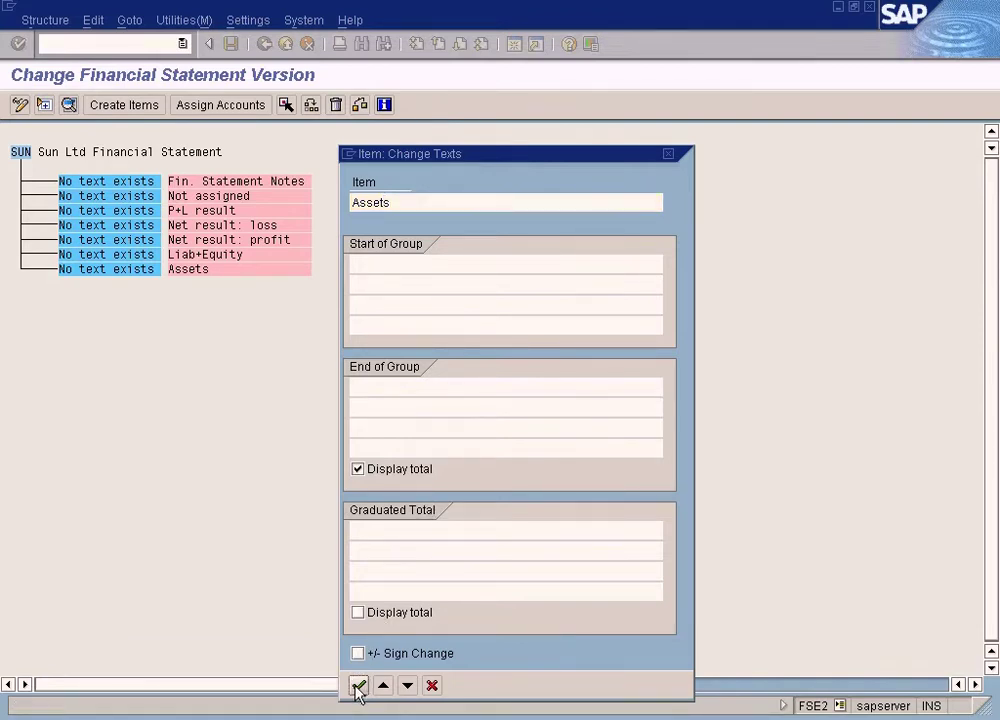
pyautogui.click(358, 686)
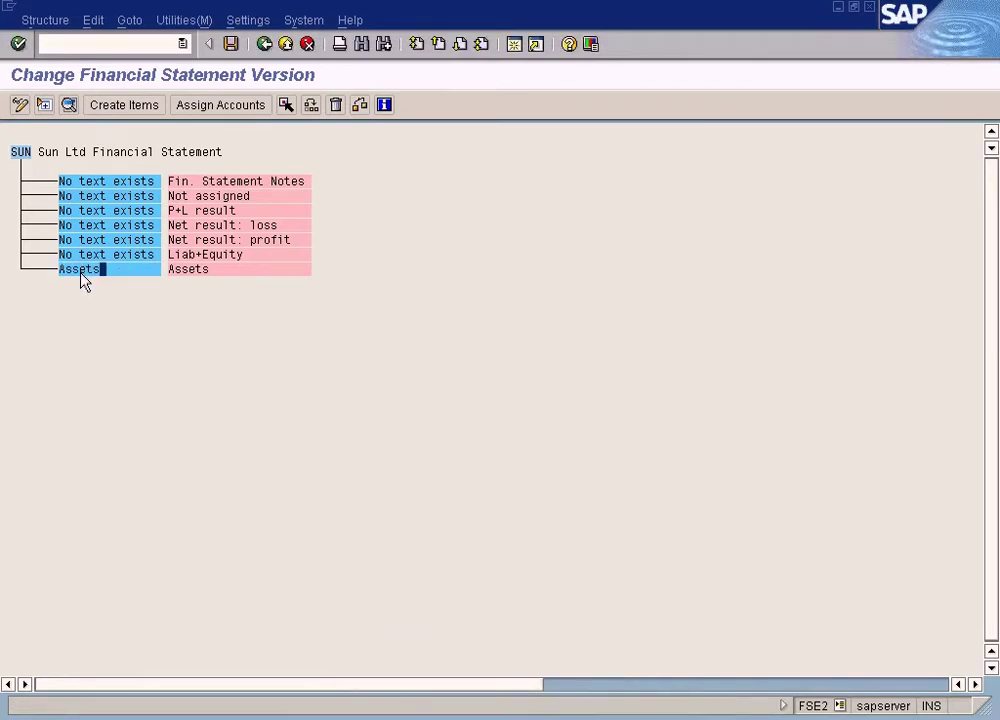
pyautogui.click(137, 270)
pyautogui.doubleClick(203, 271)
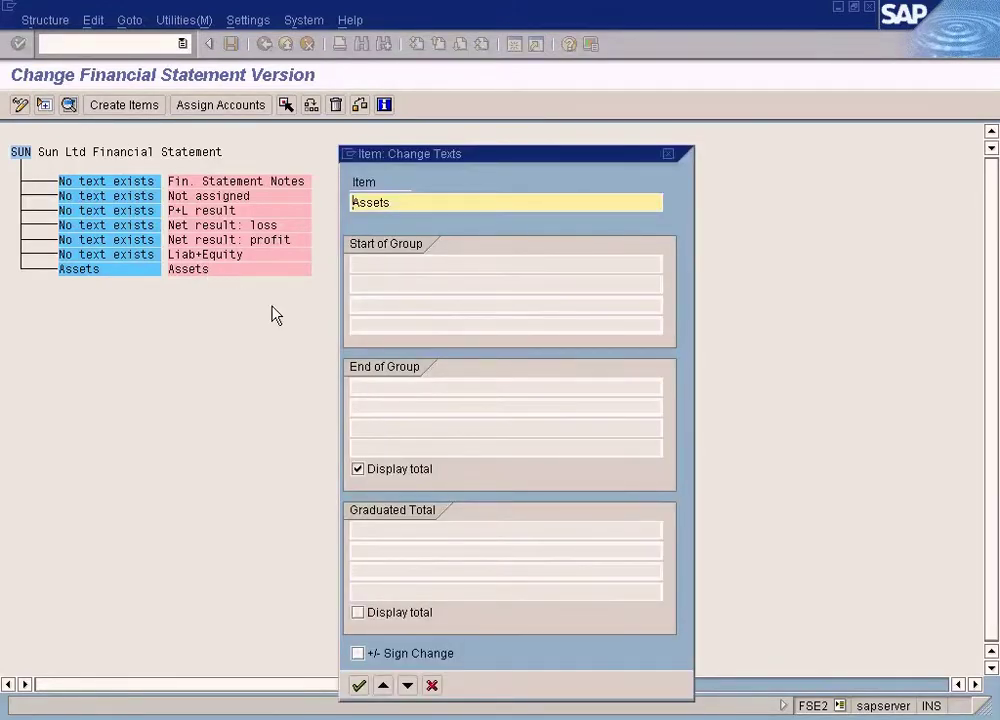
pyautogui.click(432, 686)
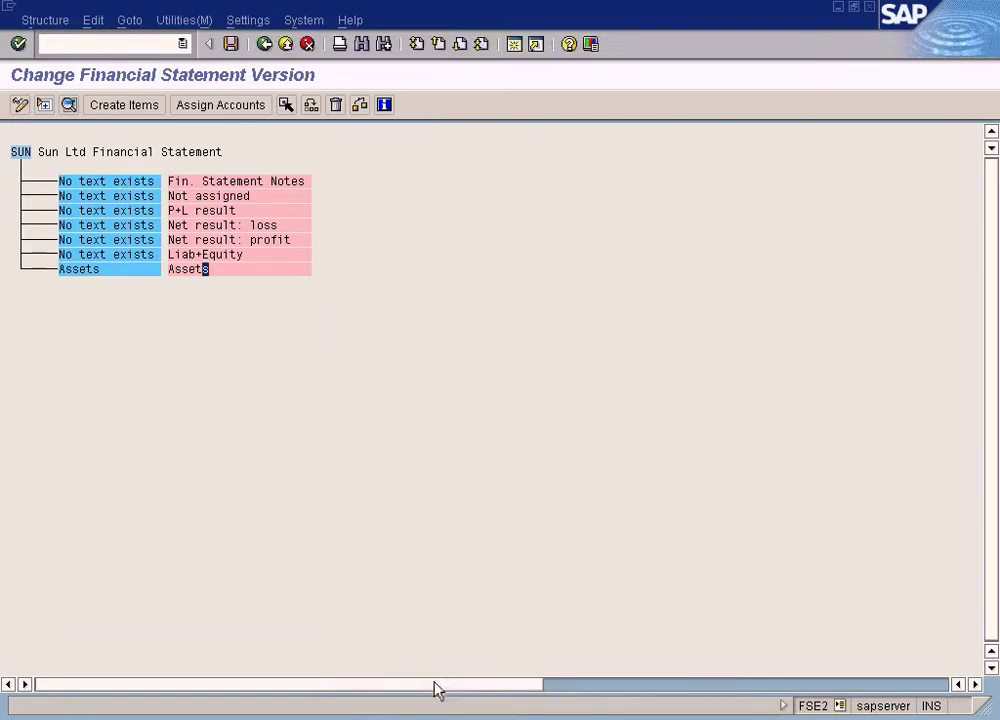
# Give the Liab+Equity item the text 'Liability + Equity'.
pyautogui.click(190, 269)
pyautogui.click(75, 270)
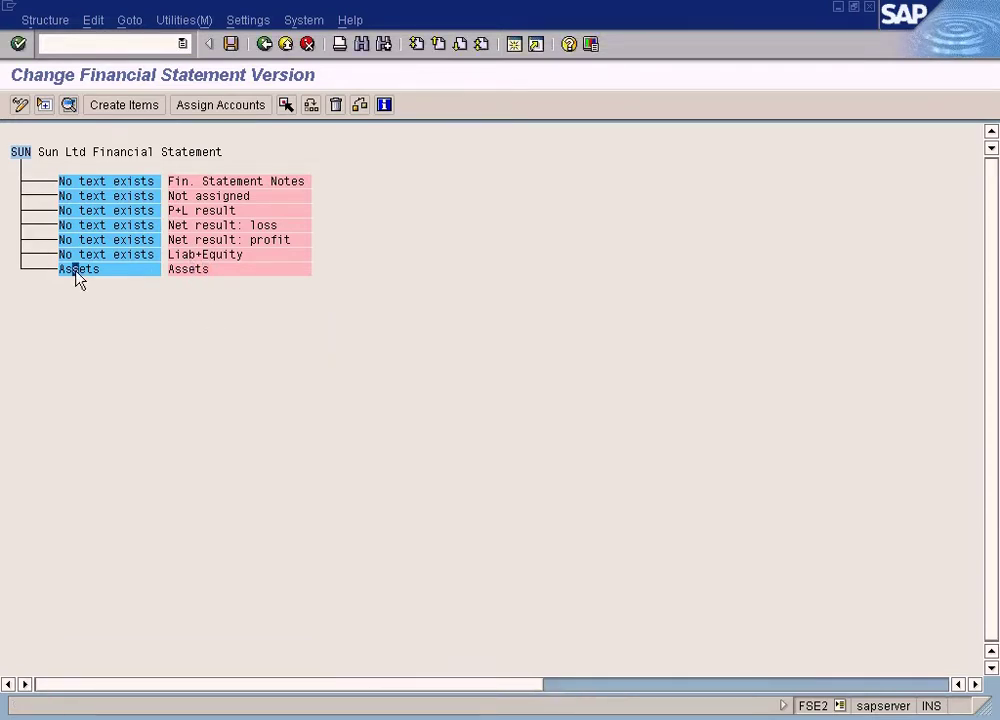
pyautogui.click(124, 256)
pyautogui.doubleClick(100, 258)
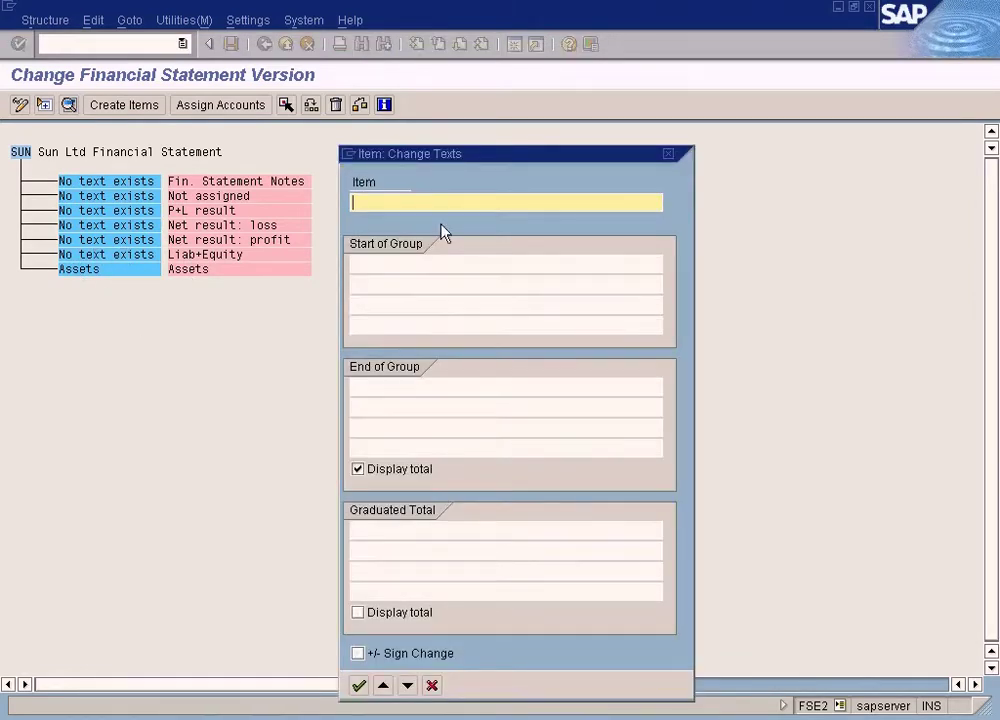
pyautogui.write('Liability + ')
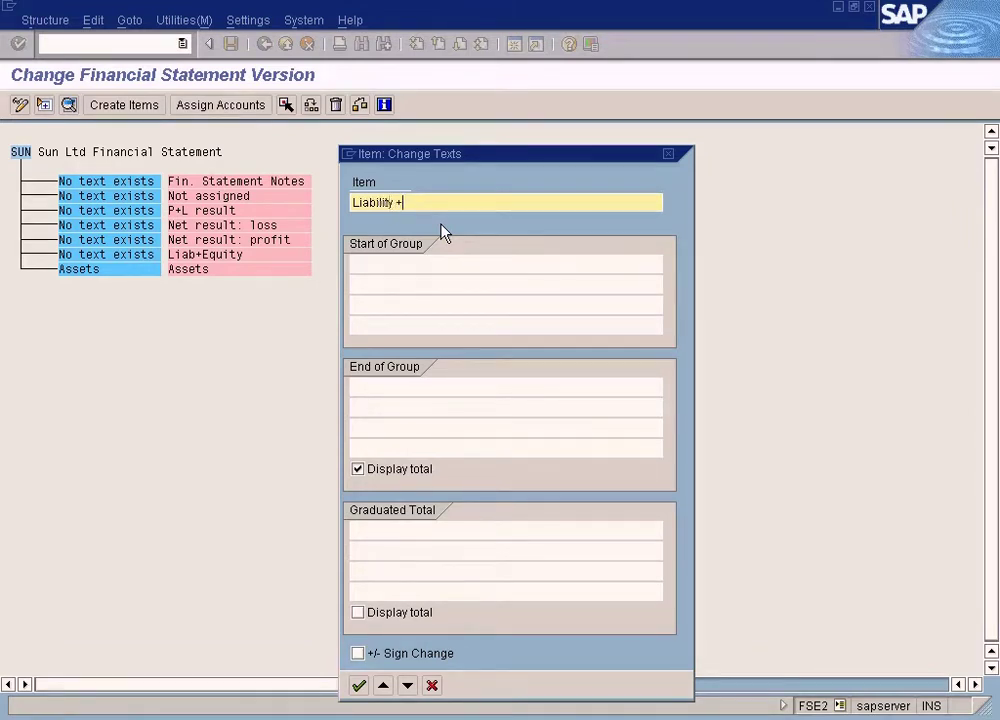
pyautogui.write('Equity')
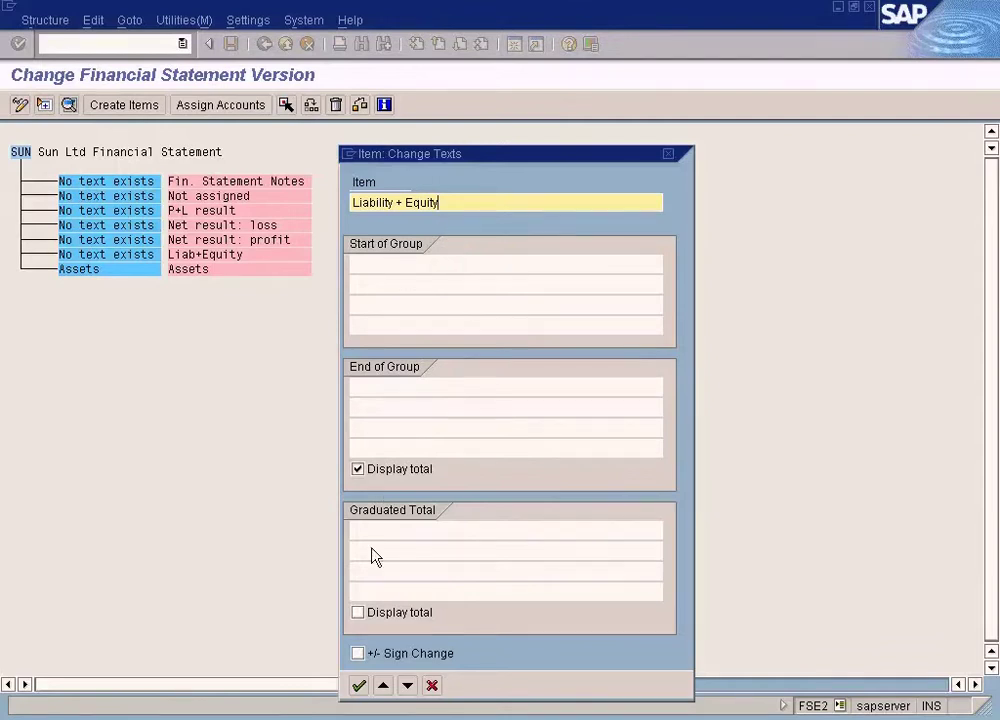
pyautogui.click(358, 685)
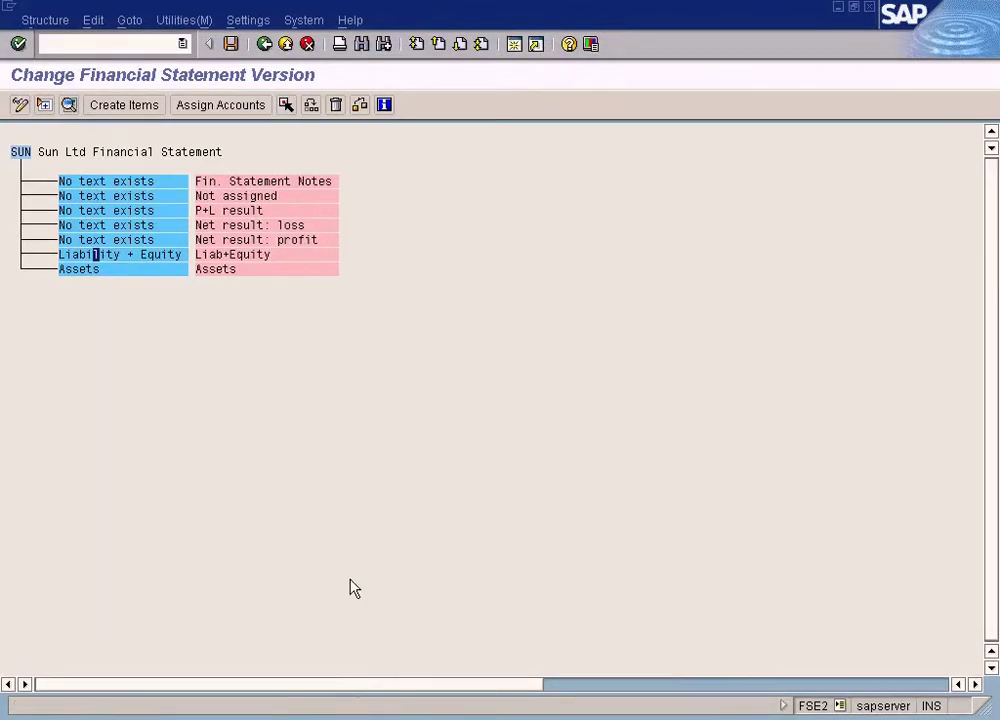
# Name the P+L result item 'P&L Statement'.
pyautogui.doubleClick(132, 214)
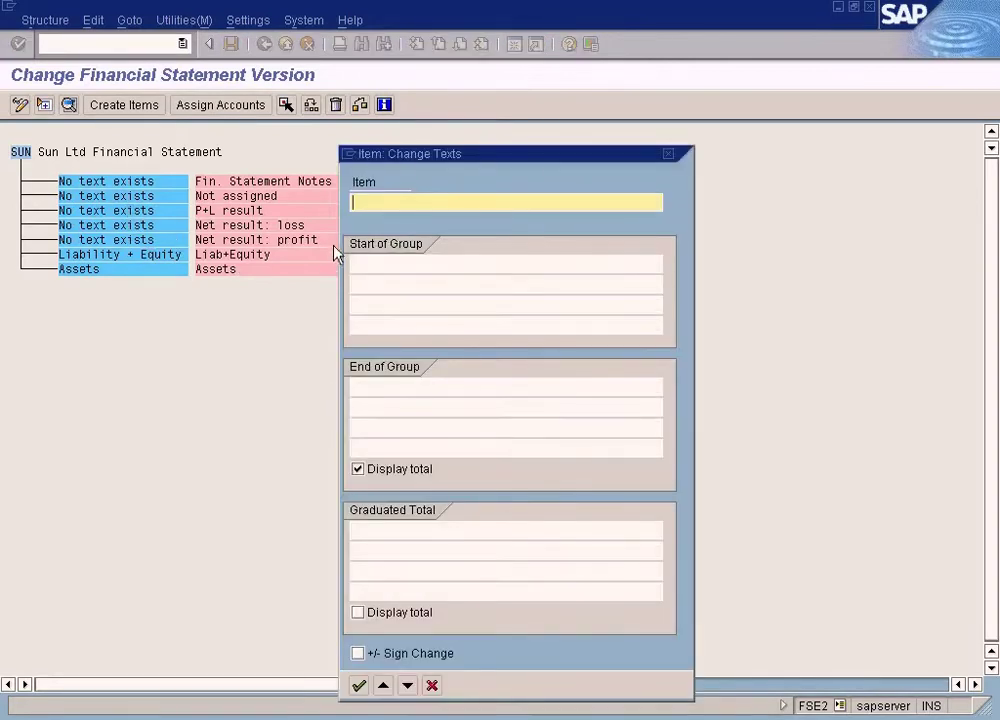
pyautogui.write('P&P')
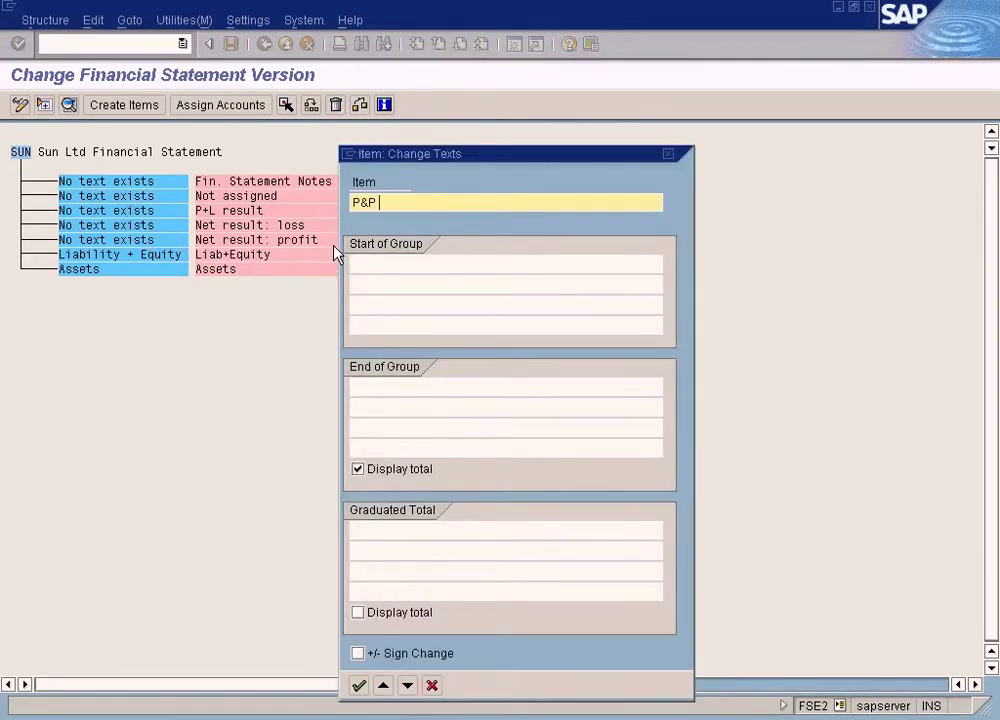
pyautogui.press('BackSpace')
pyautogui.write('L')
pyautogui.write(' Ste')
pyautogui.write('tement')
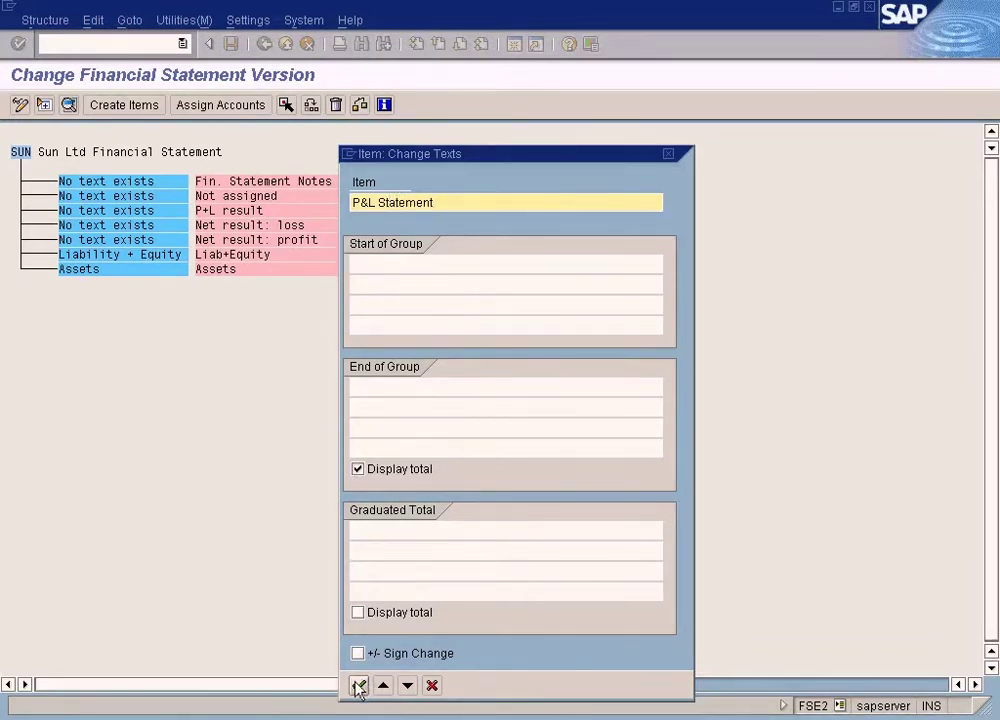
pyautogui.click(358, 685)
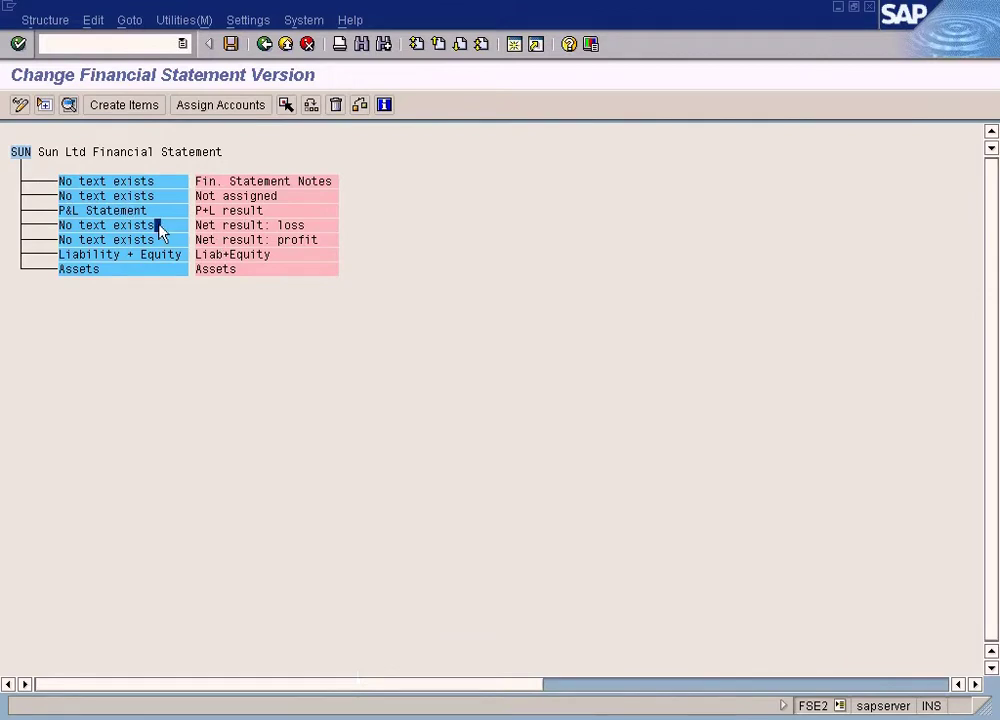
# Name the net-result loss item 'Loss for current period'.
pyautogui.doubleClick(156, 225)
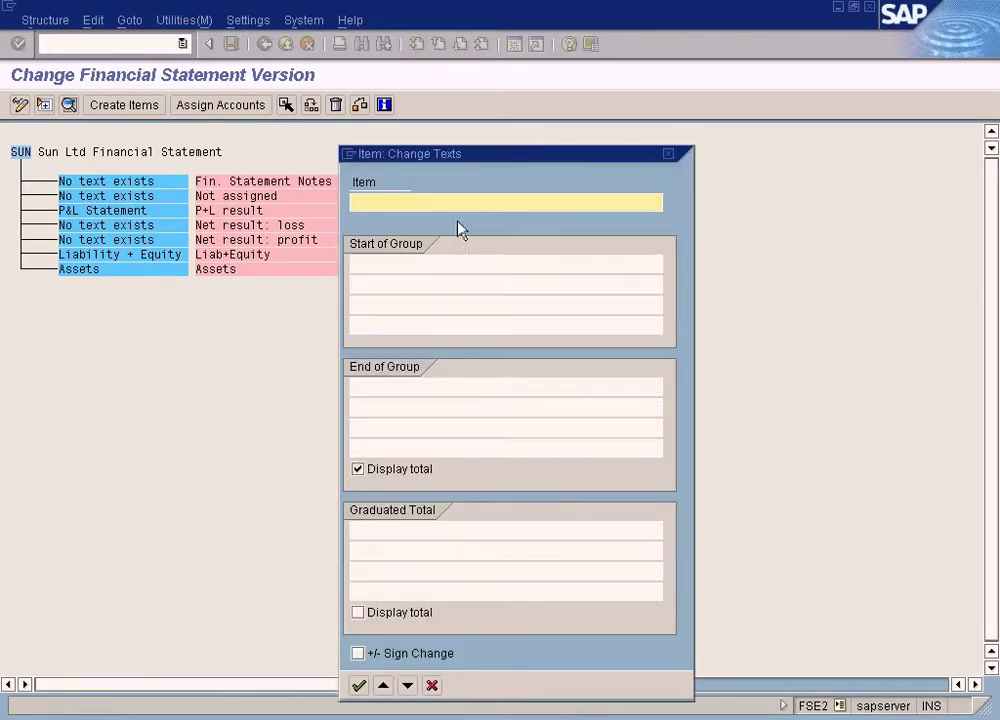
pyautogui.write('Loss for curren')
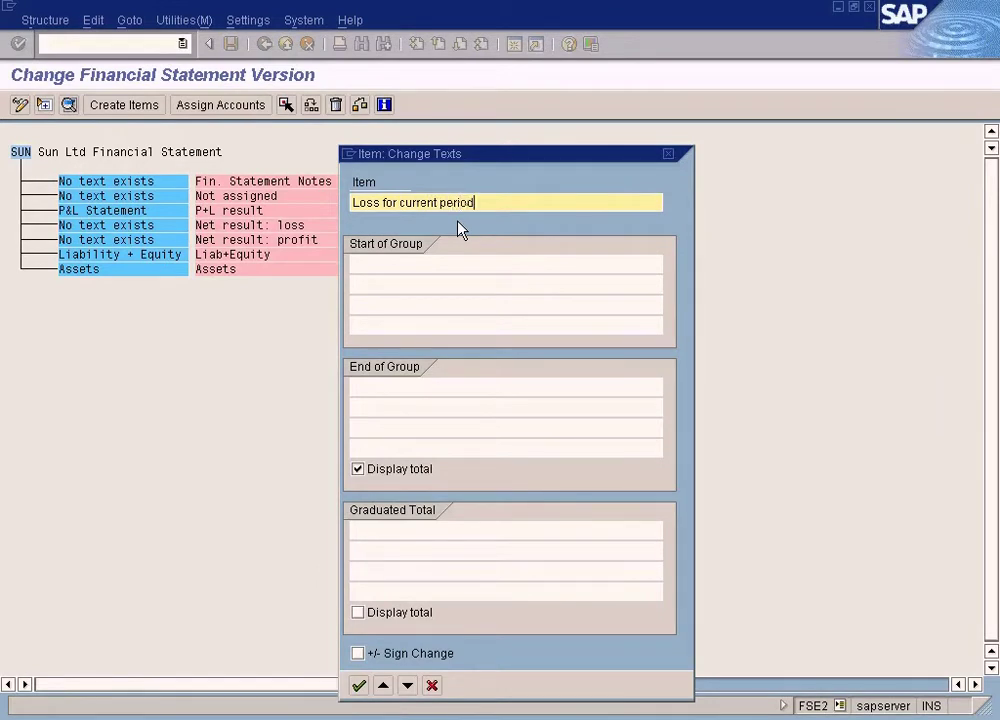
pyautogui.write('t period')
pyautogui.moveTo(502, 201); pyautogui.dragTo(299, 208)
pyautogui.press('Home')
pyautogui.click(358, 685)
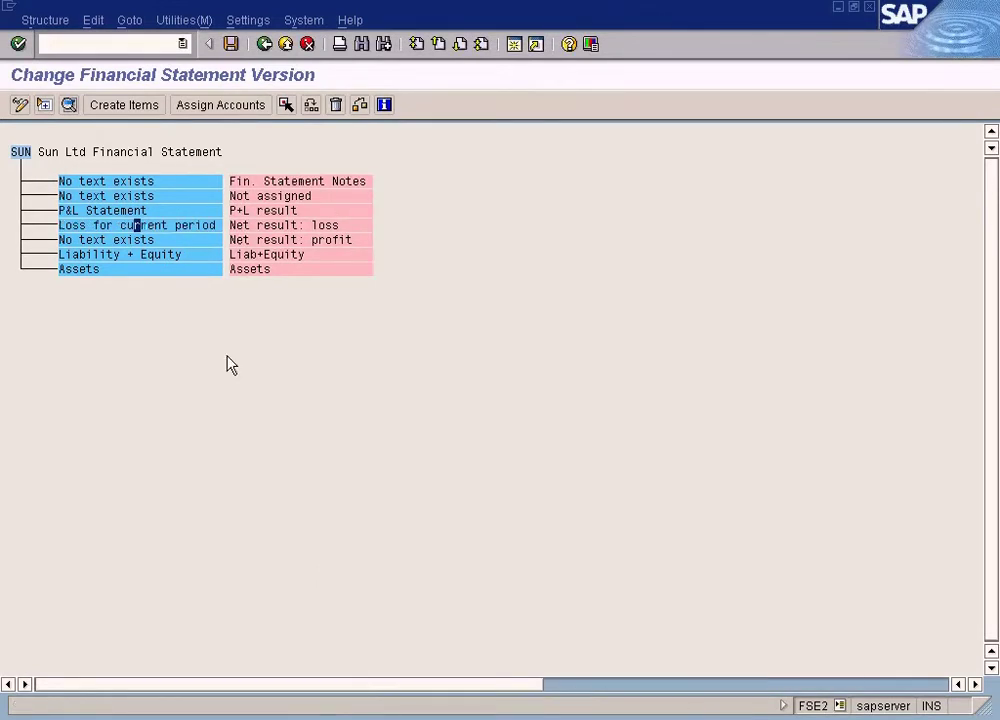
# Name the net-result profit item 'Profit for current period'.
pyautogui.doubleClick(180, 254)
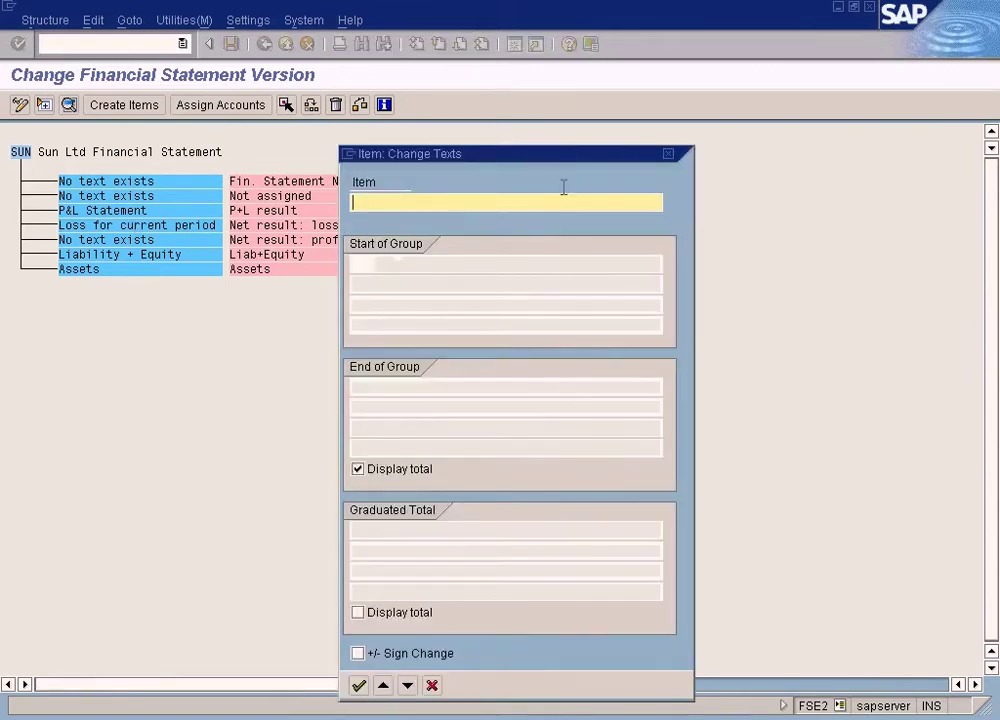
pyautogui.write('Loss for current period')
pyautogui.press('Home')
pyautogui.press('Delete')
pyautogui.press('Delete')
pyautogui.press('Delete')
pyautogui.press('Delete')
pyautogui.press('Delete')
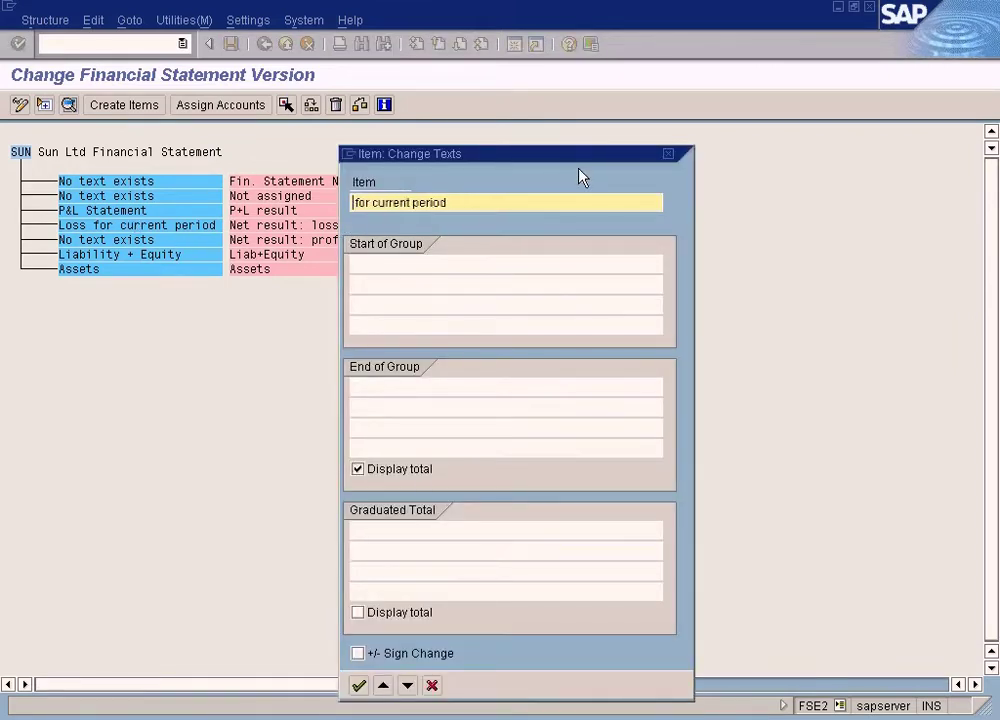
pyautogui.write('Profit')
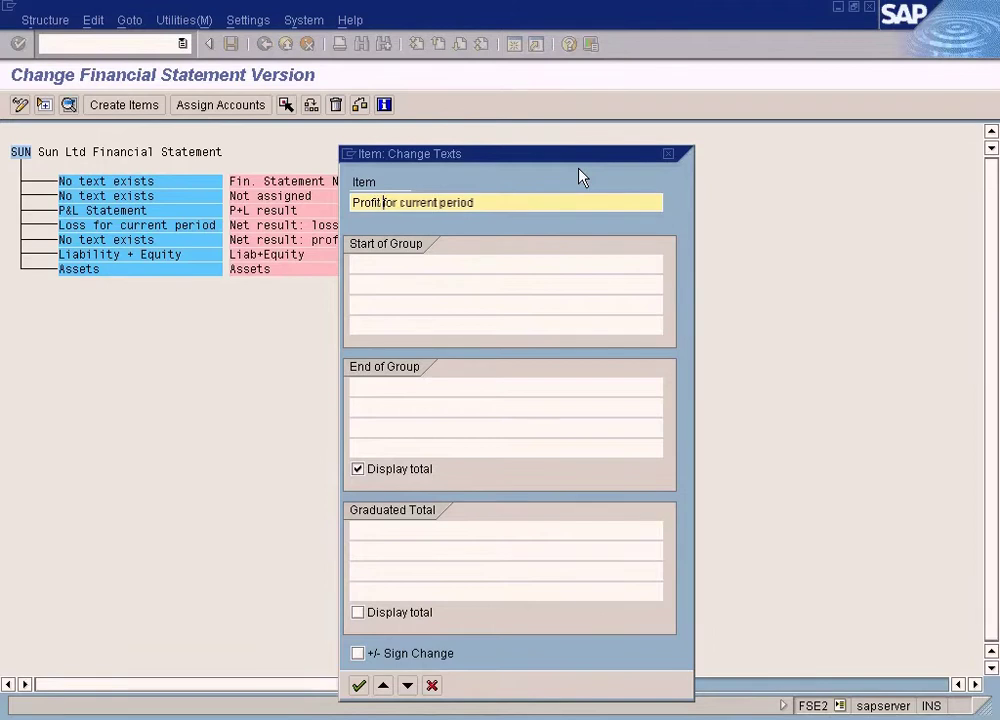
pyautogui.click(359, 686)
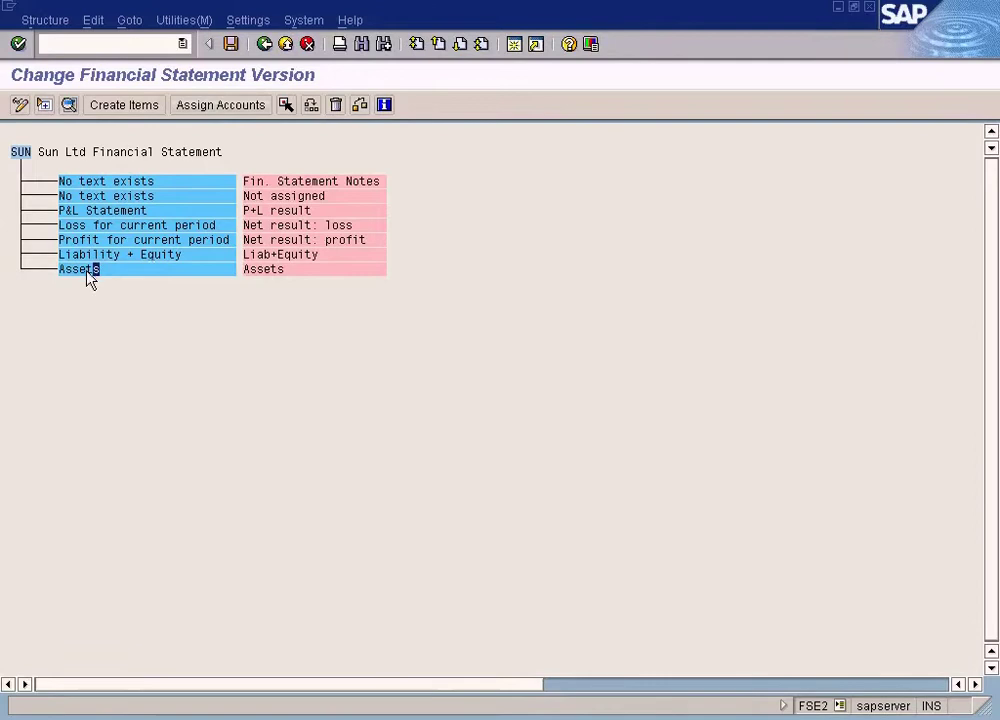
# In Assign Accounts for Assets, pick Building account 100000 as the From account.
pyautogui.click(216, 106)
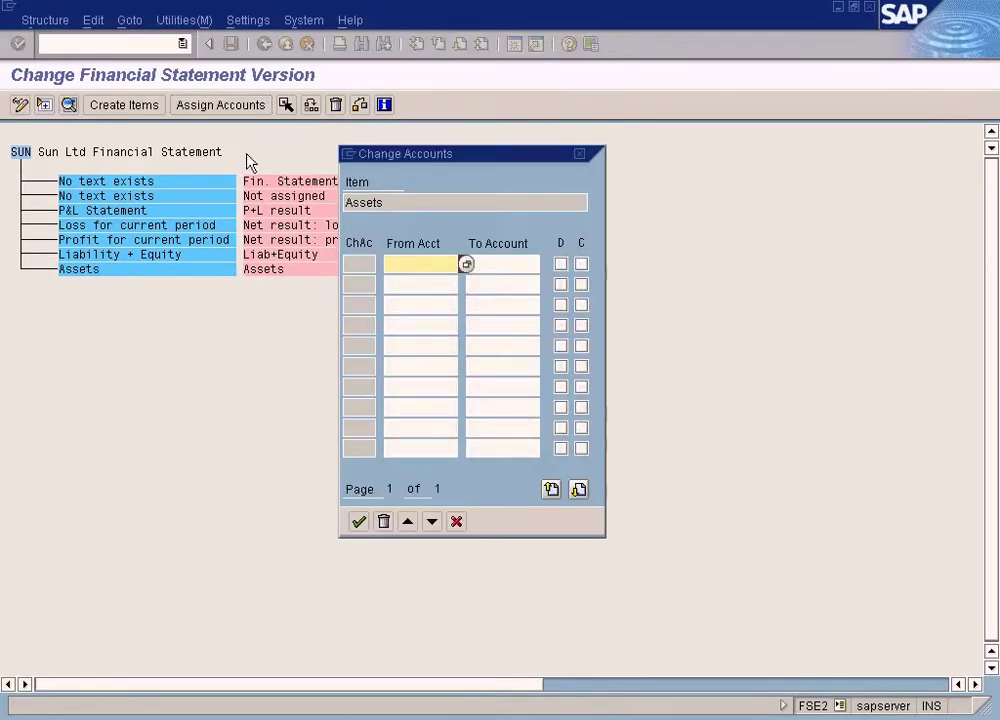
pyautogui.click(467, 264)
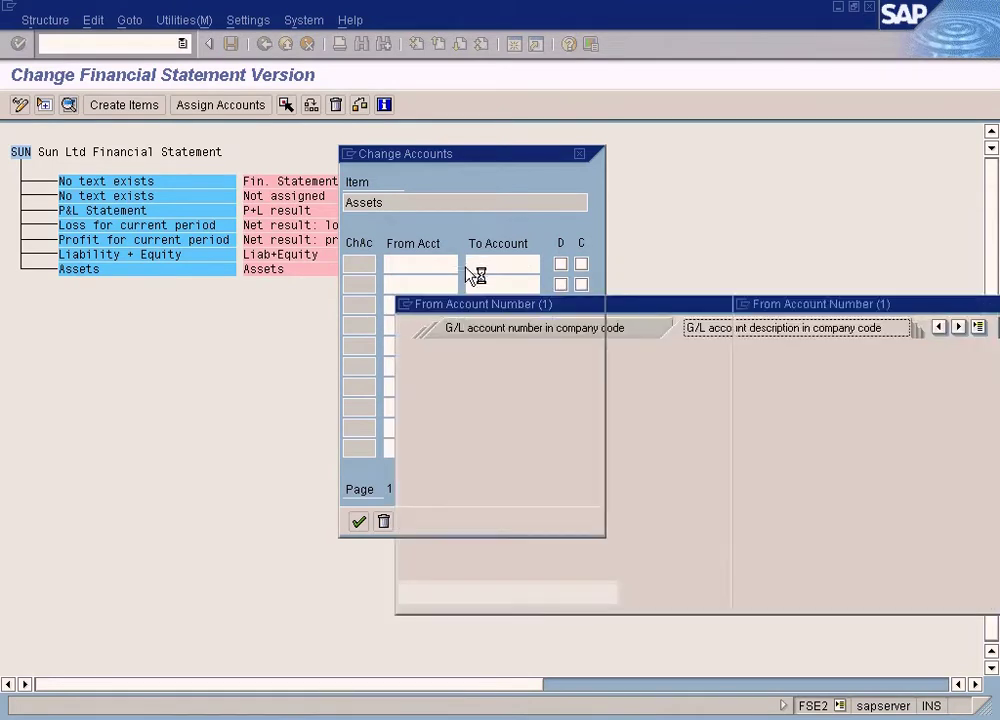
pyautogui.click(410, 594)
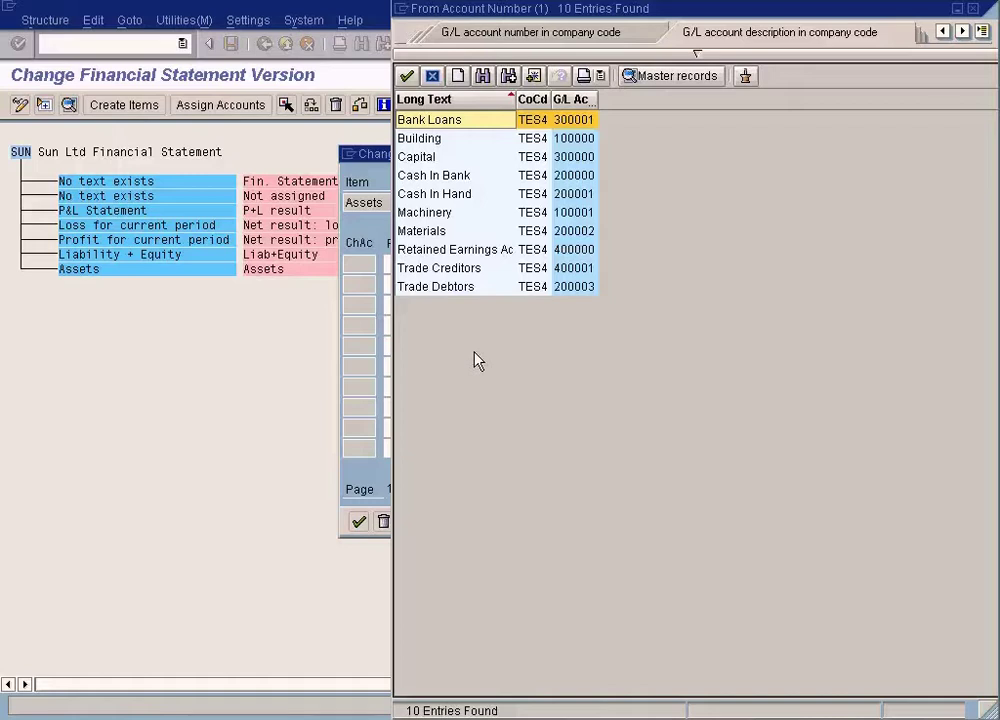
pyautogui.click(441, 139)
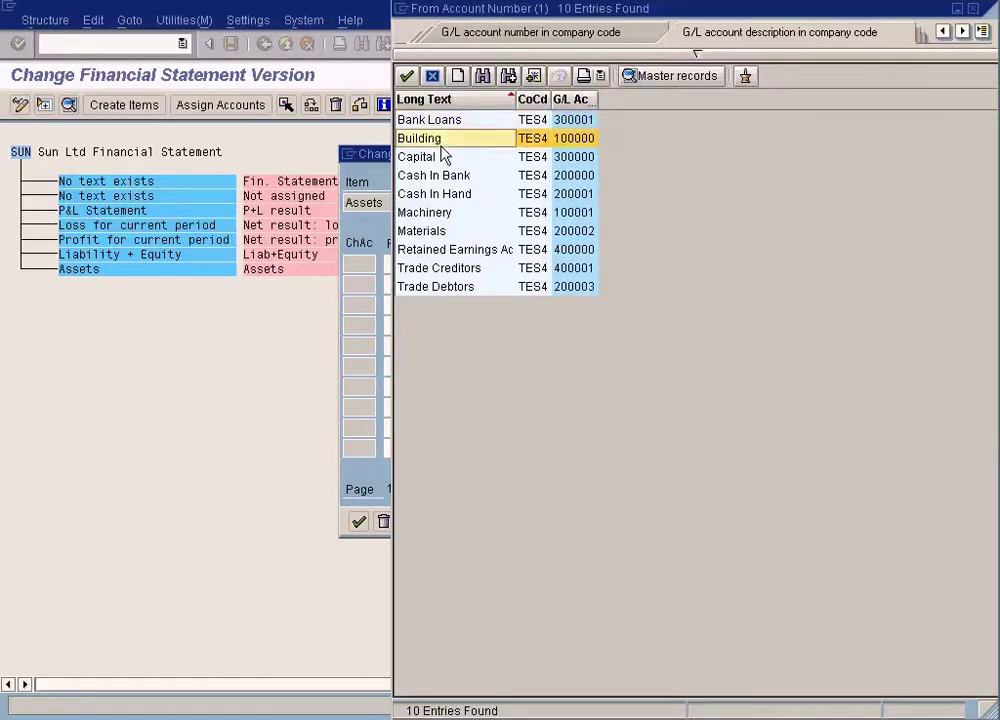
pyautogui.click(448, 213)
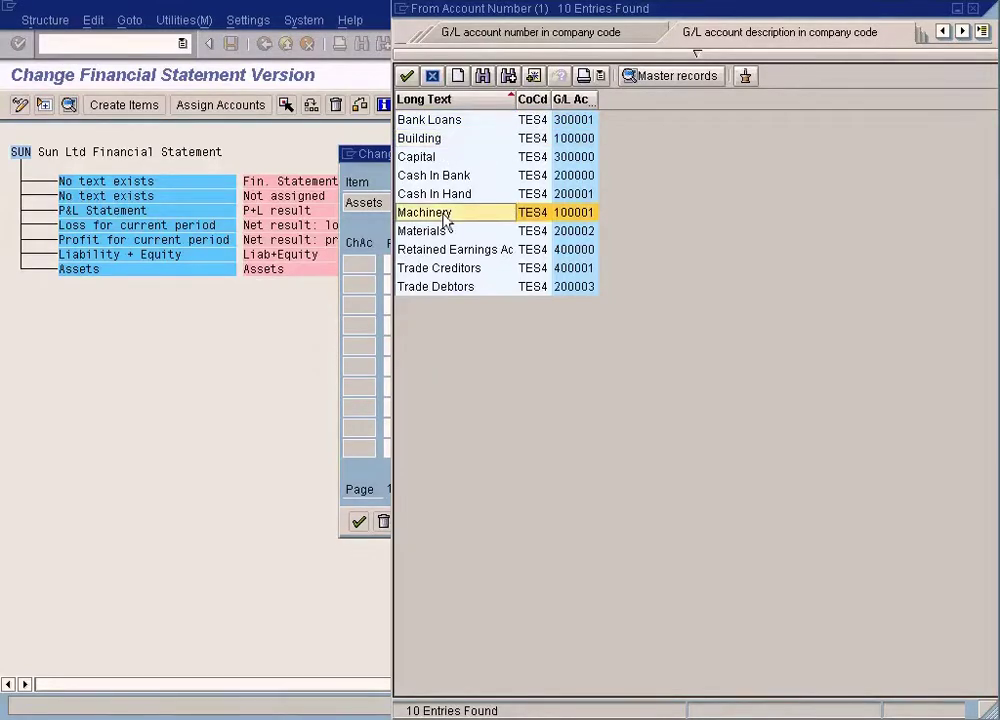
pyautogui.click(584, 140)
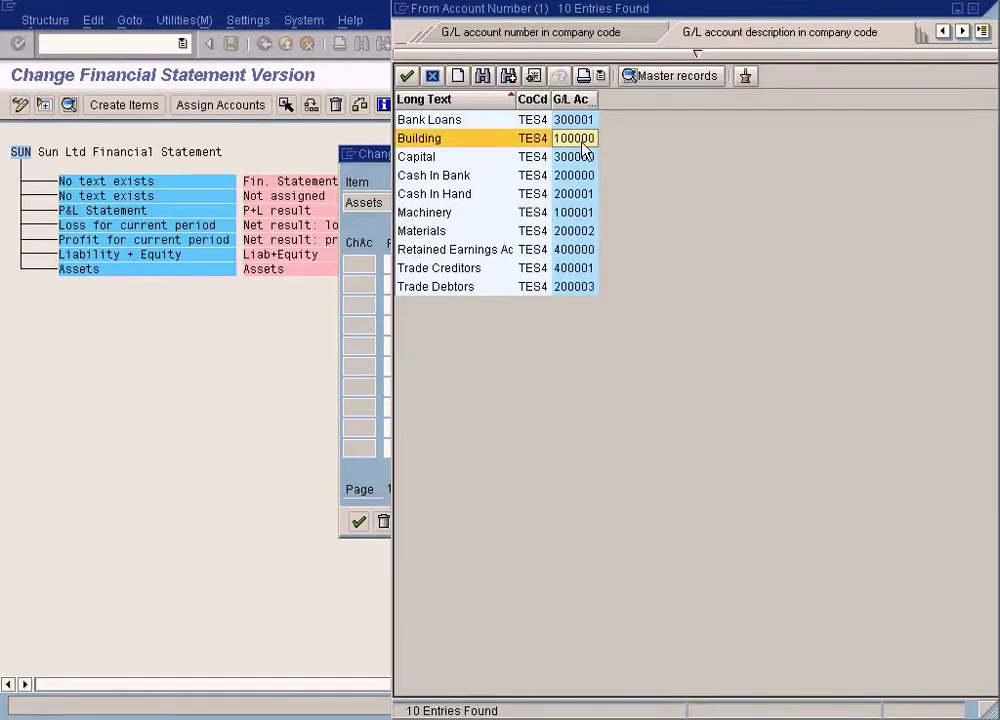
pyautogui.doubleClick(572, 145)
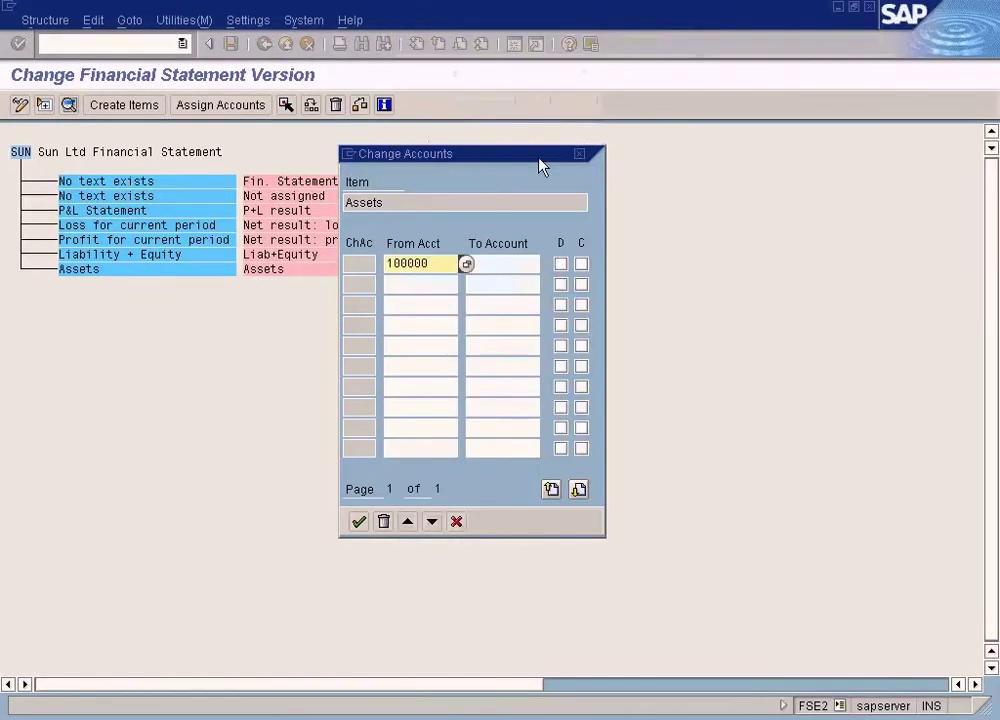
# Pick Trade Debtors account 200003 as the To account.
pyautogui.click(510, 263)
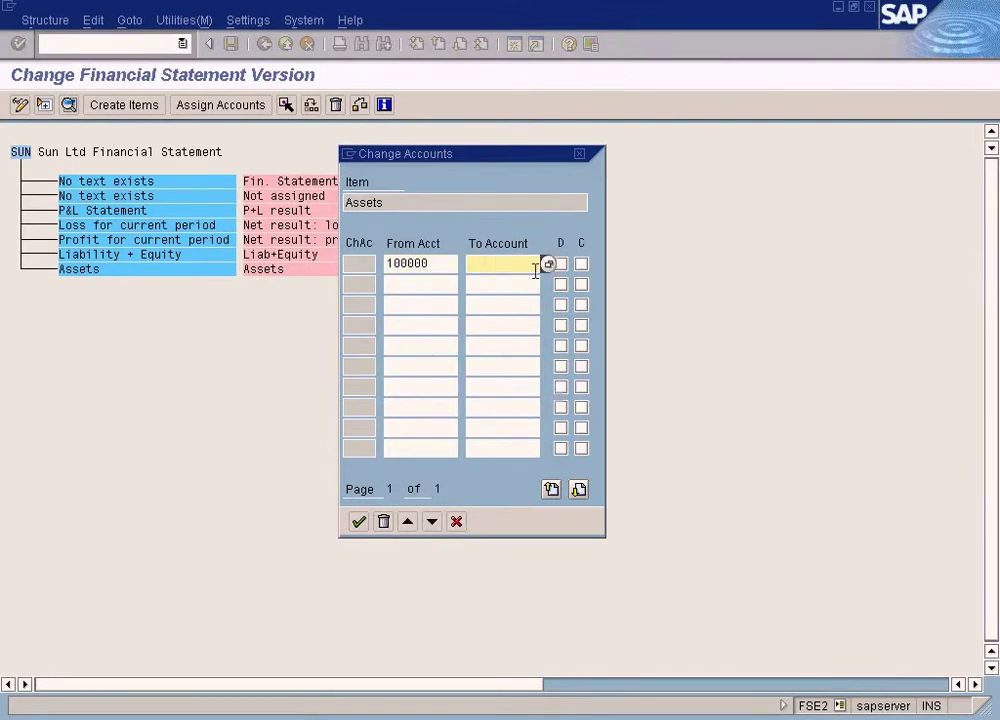
pyautogui.click(547, 263)
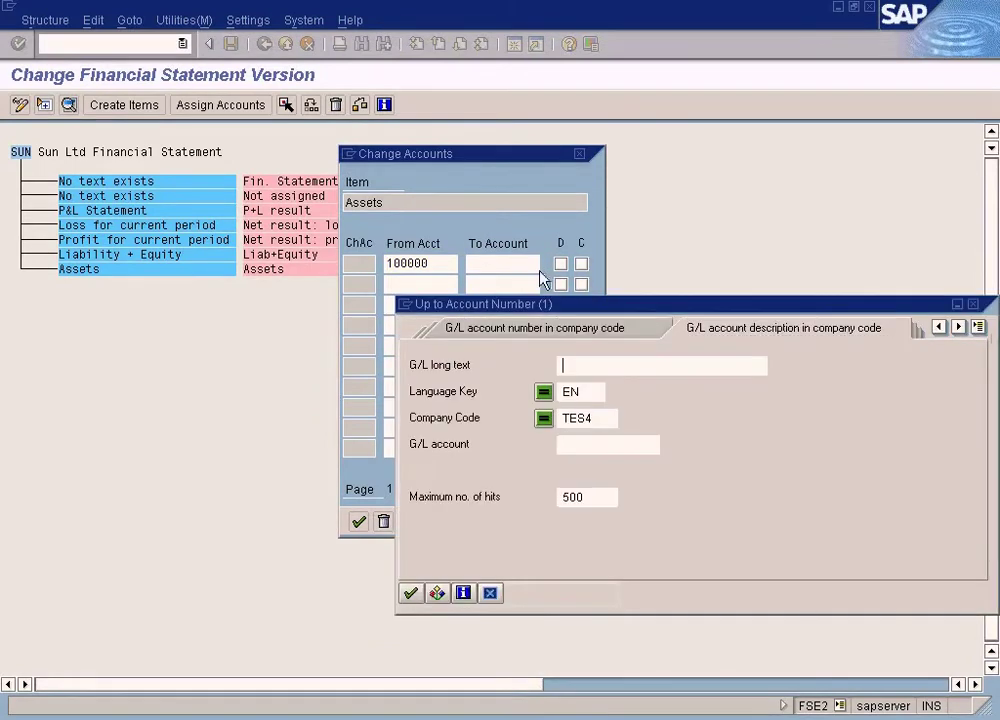
pyautogui.click(410, 594)
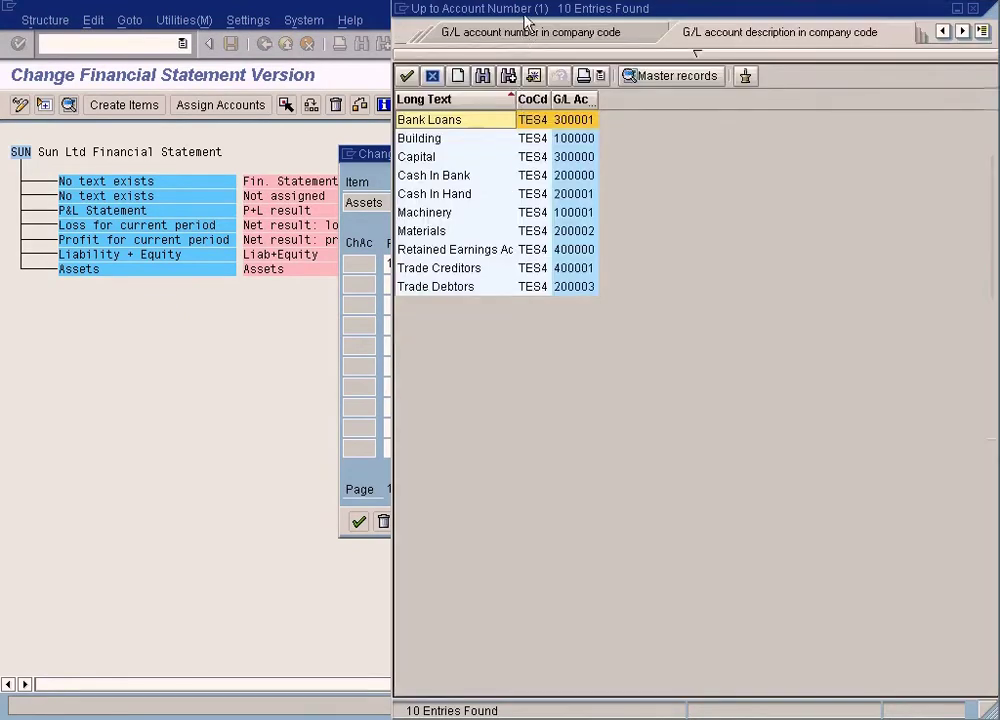
pyautogui.moveTo(527, 20); pyautogui.dragTo(643, 34)
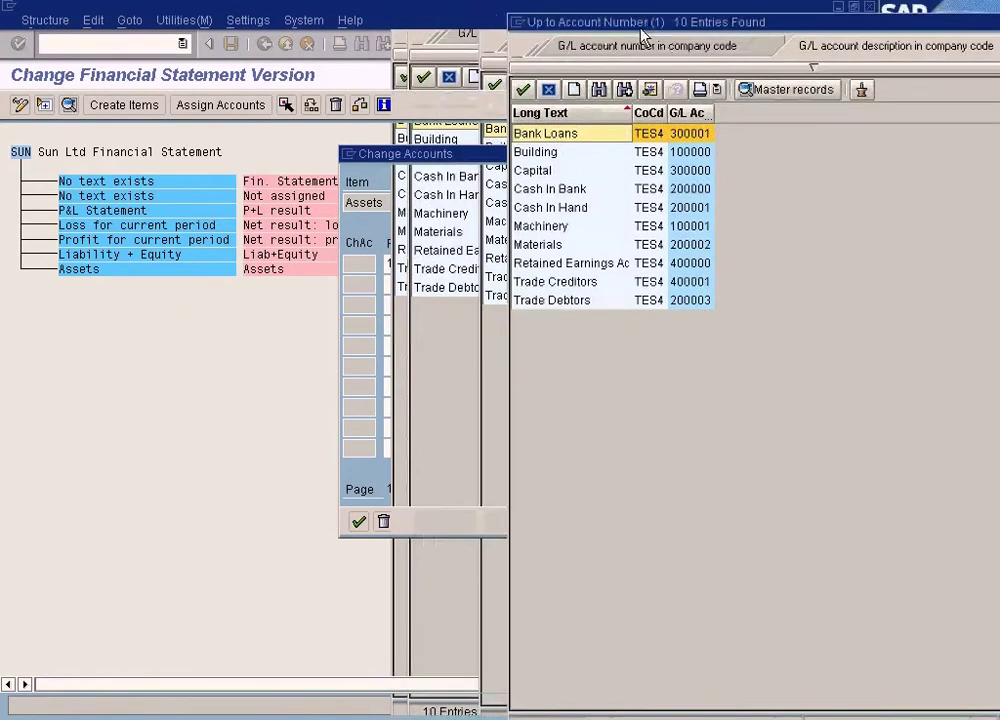
pyautogui.click(674, 152)
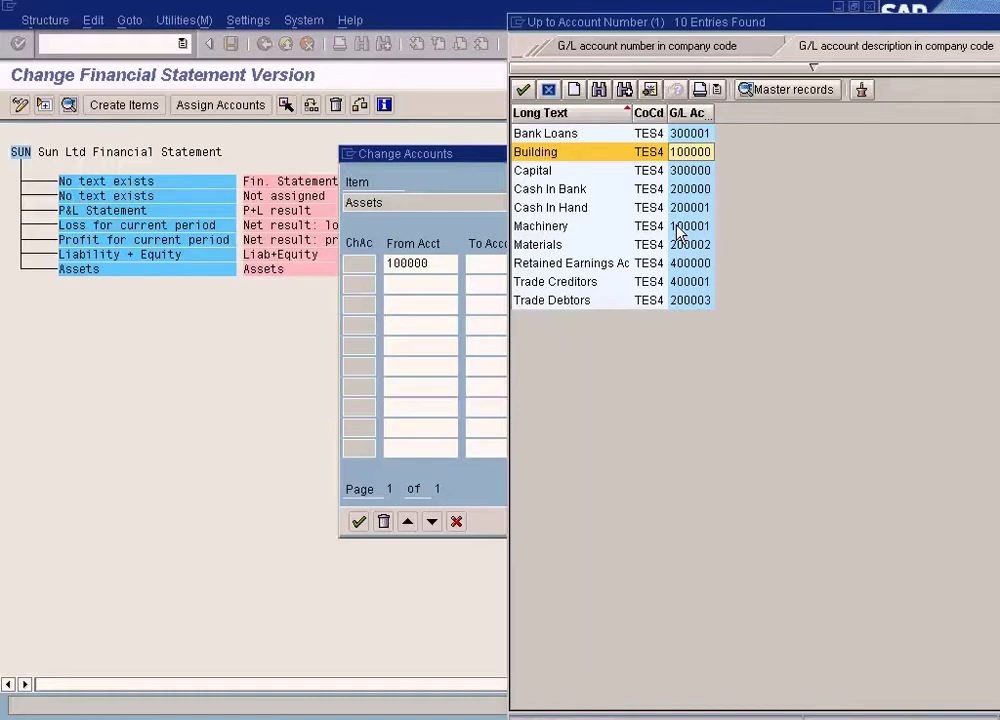
pyautogui.click(695, 301)
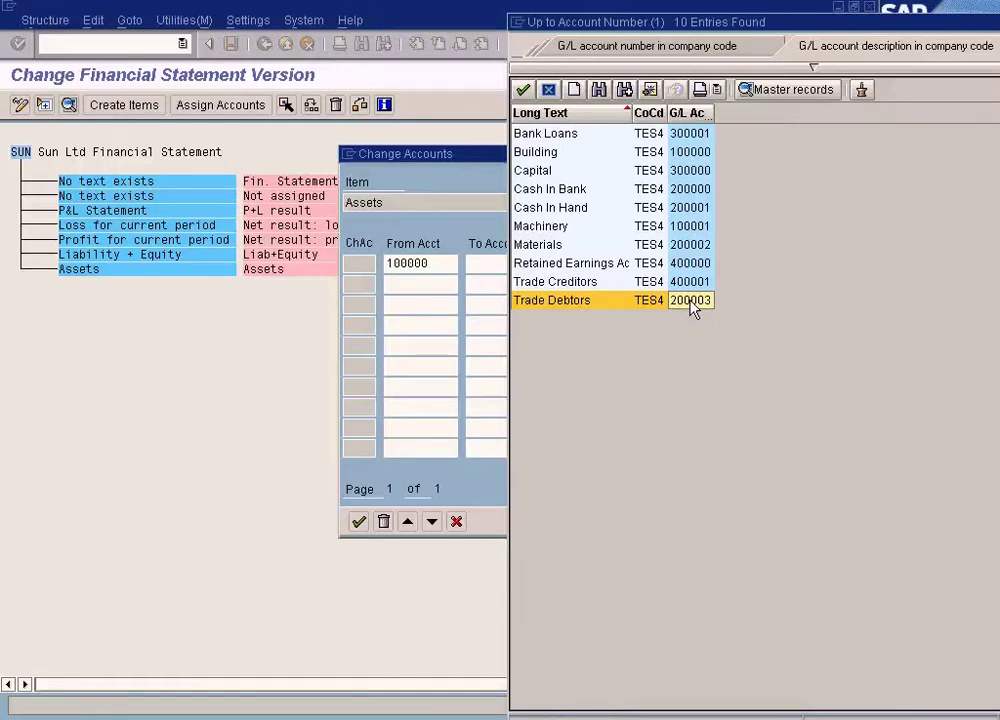
pyautogui.doubleClick(695, 301)
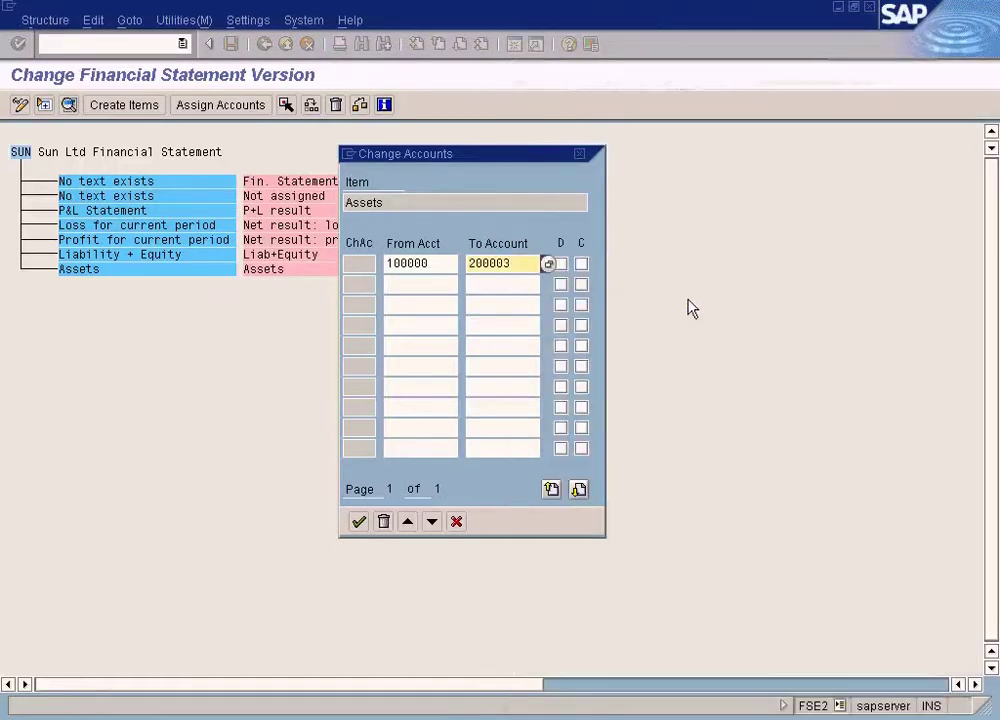
# Check the entered account range 100000 to 200003.
pyautogui.click(424, 262)
pyautogui.doubleClick(414, 262)
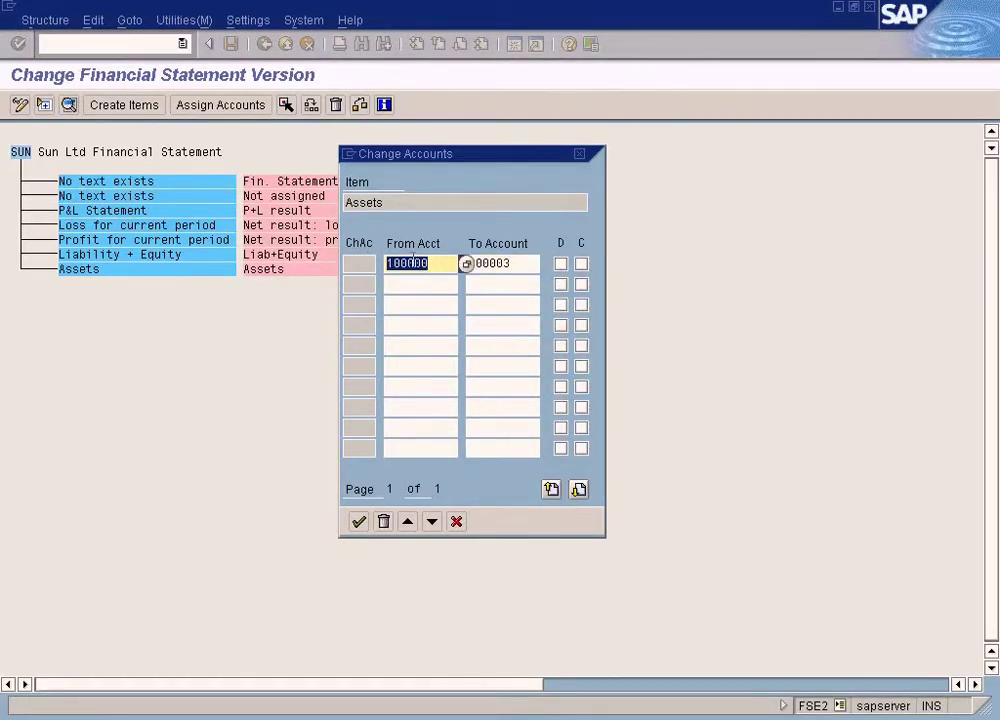
pyautogui.click(507, 264)
pyautogui.doubleClick(505, 263)
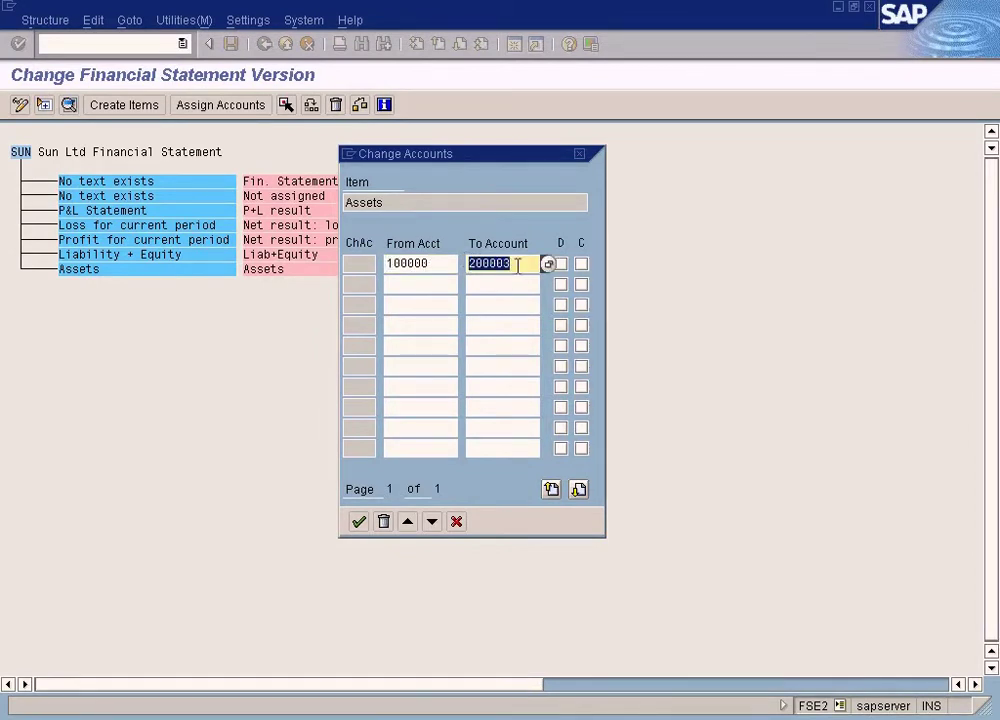
pyautogui.click(444, 263)
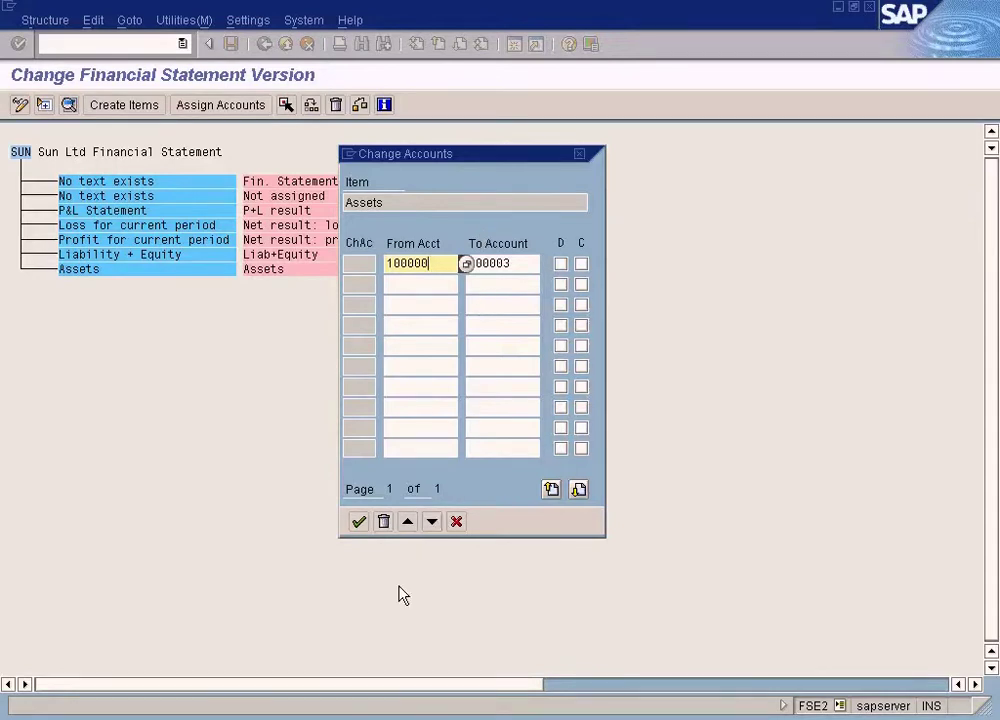
pyautogui.click(378, 713)
# Return to SAP Easy Access and start transaction SPRO.
pyautogui.click(360, 698)
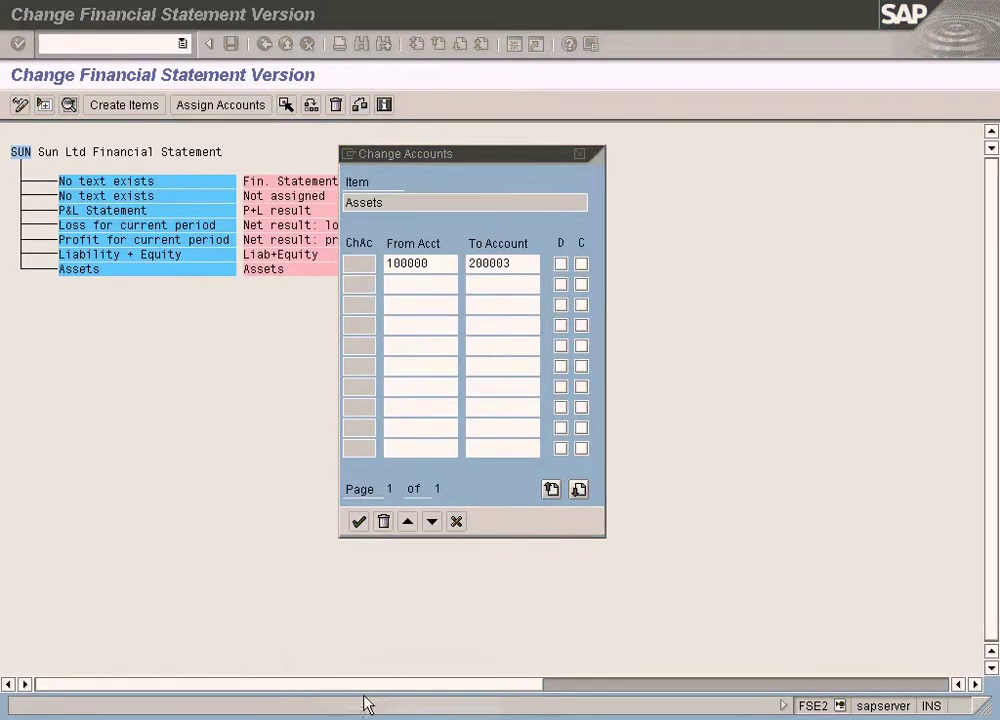
pyautogui.click(360, 712)
pyautogui.click(335, 670)
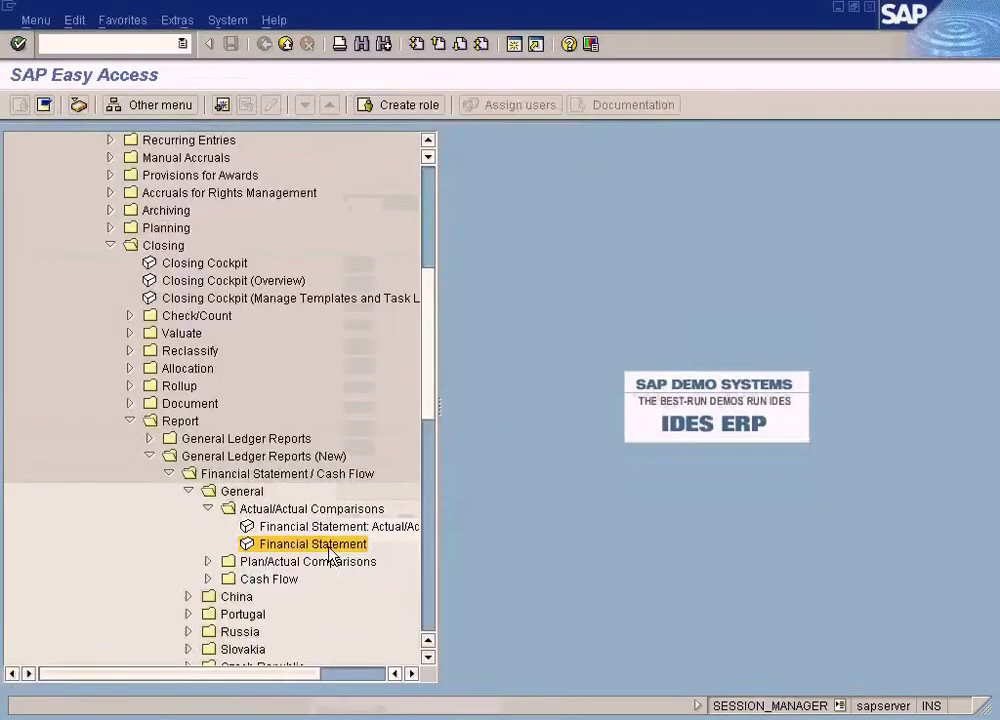
pyautogui.click(220, 149)
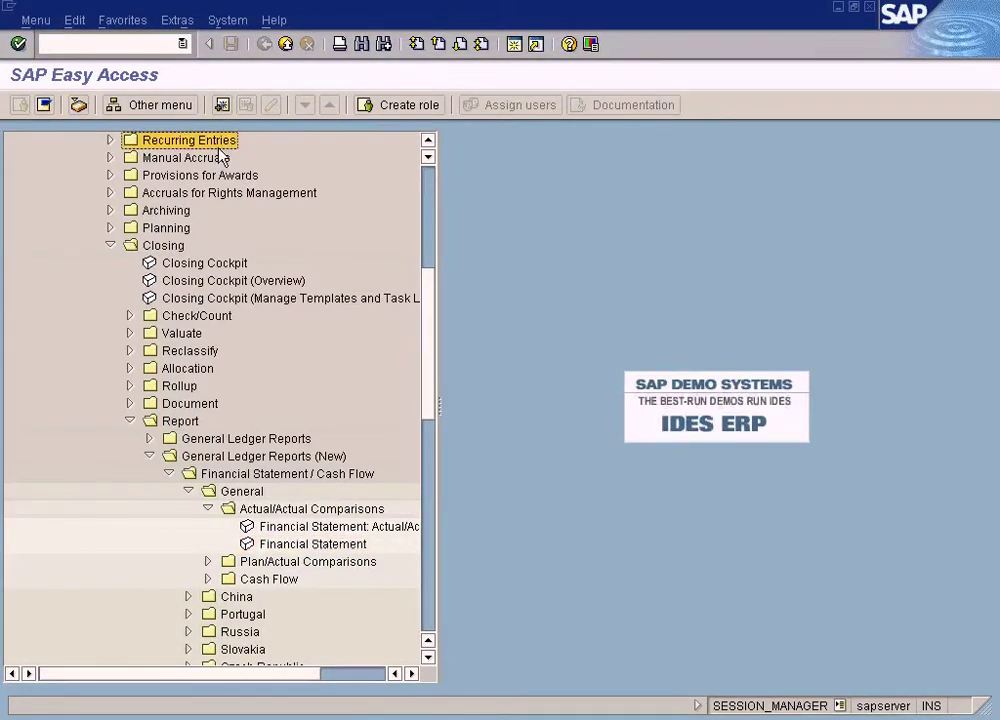
pyautogui.click(122, 42)
pyautogui.write('spro')
pyautogui.press('Return')
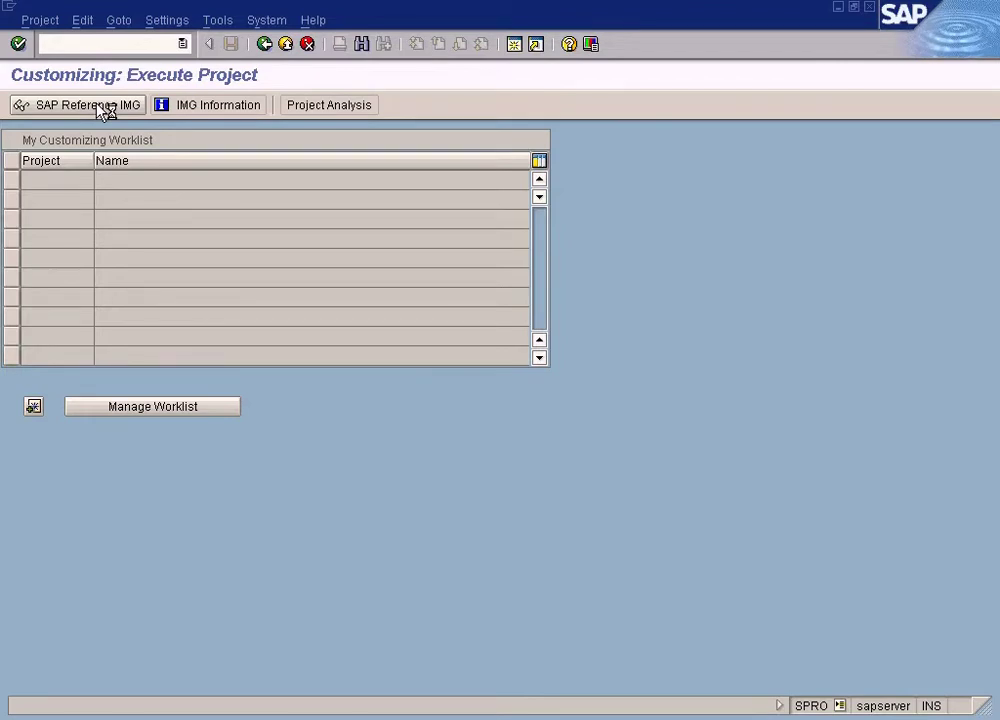
# Run Define Account Group under General Ledger Accounting (New) > G/L Accounts > Preparations.
pyautogui.click(105, 110)
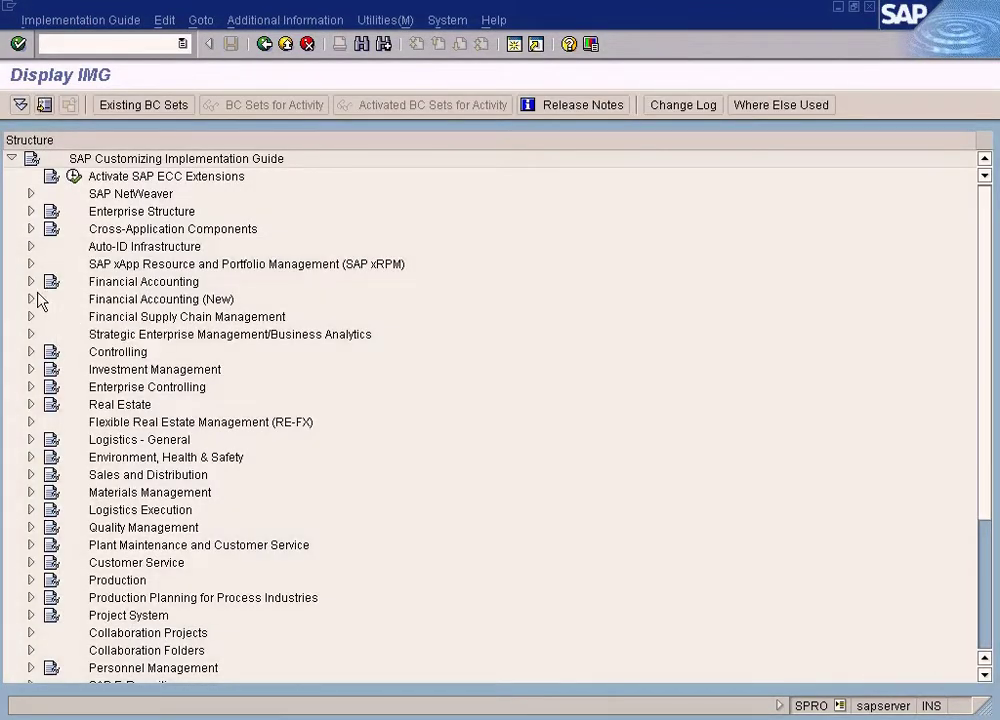
pyautogui.click(31, 300)
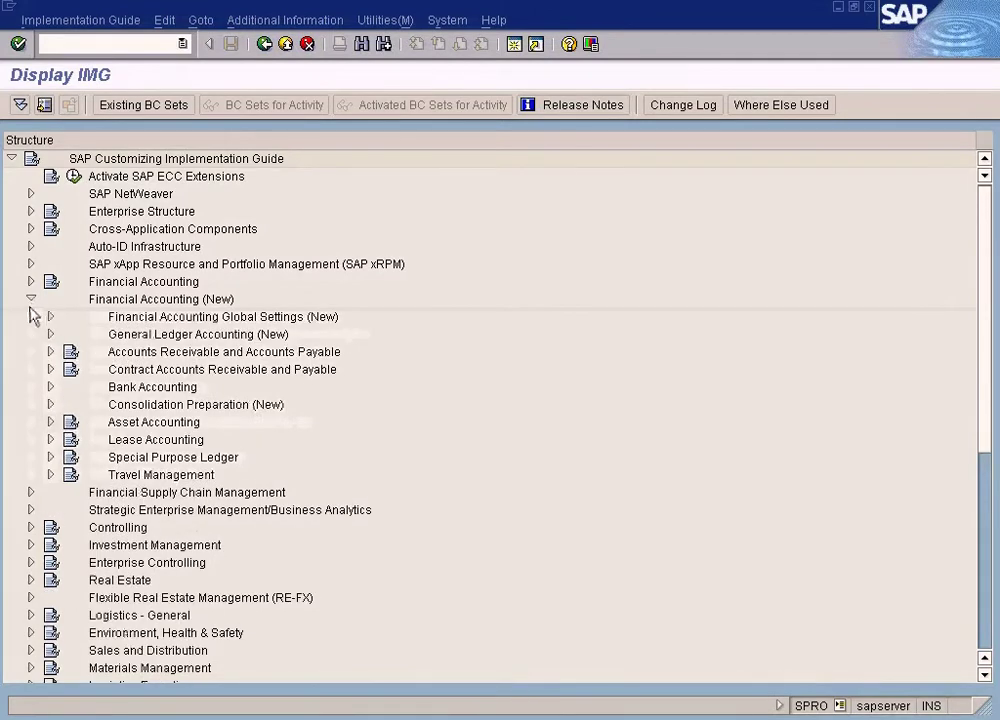
pyautogui.click(49, 333)
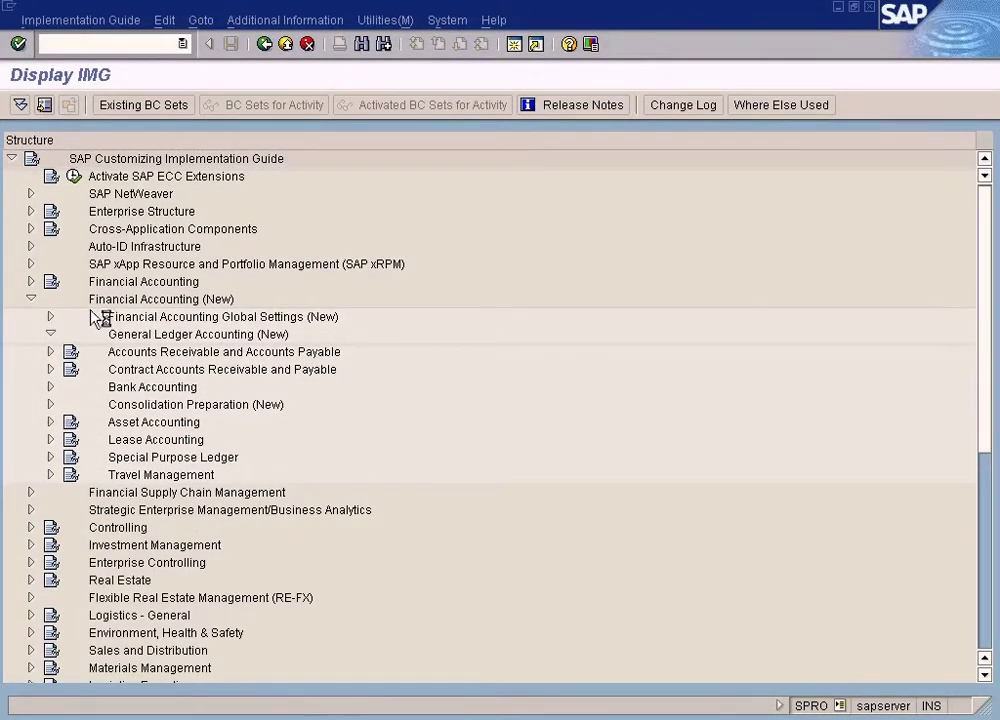
pyautogui.click(70, 351)
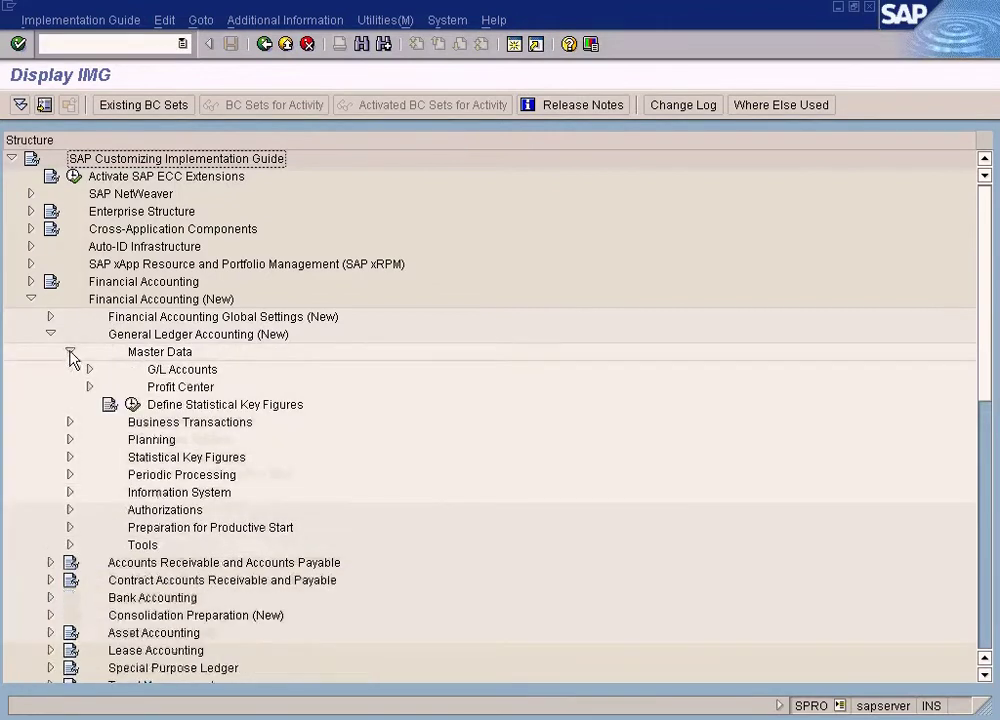
pyautogui.click(90, 370)
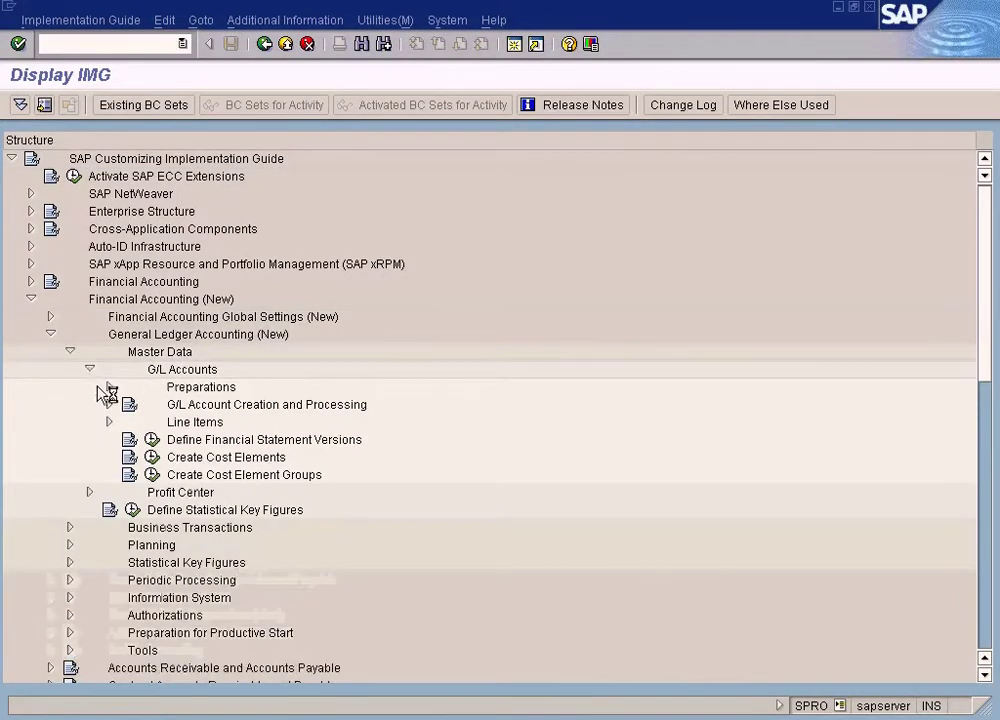
pyautogui.click(110, 387)
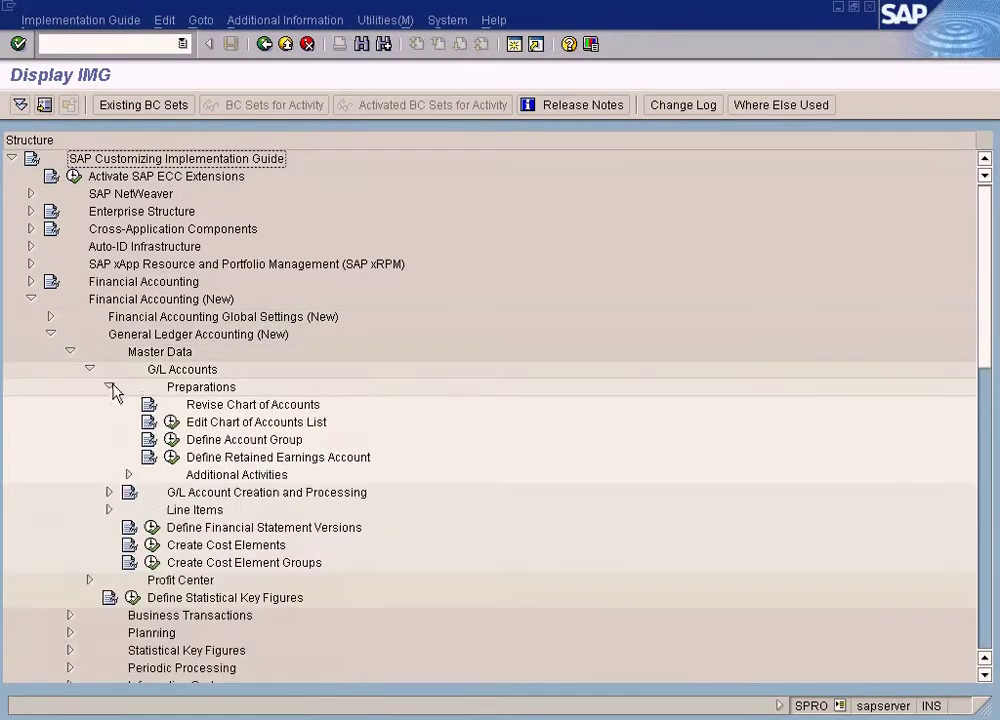
pyautogui.click(172, 442)
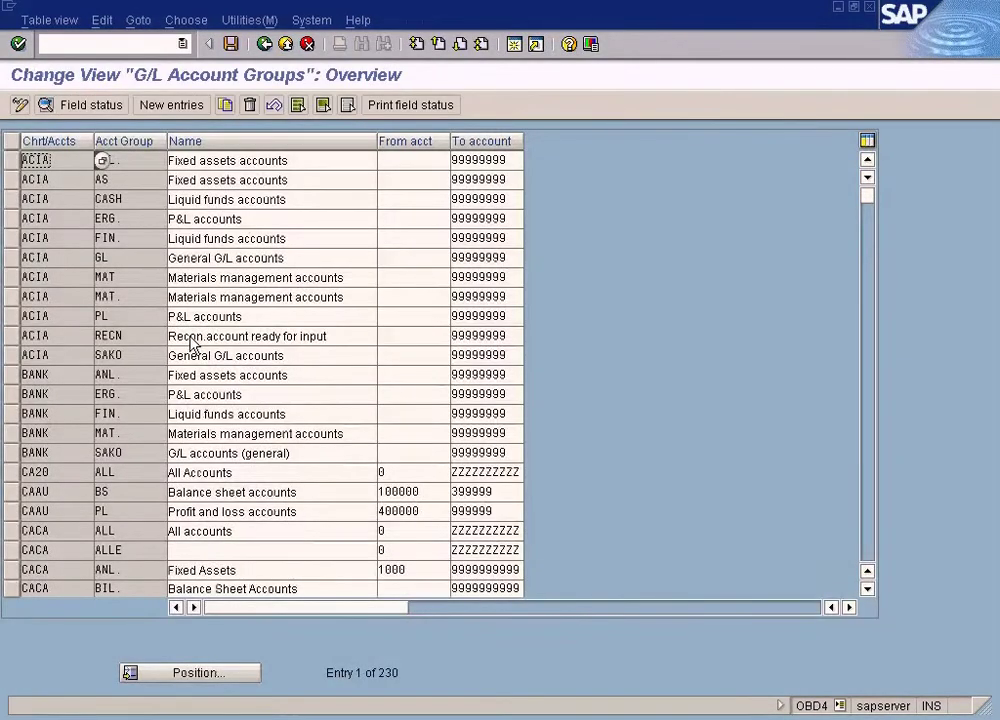
# Position the account group list on chart of accounts SUN.
pyautogui.click(200, 673)
pyautogui.write('sun')
pyautogui.press('Return')
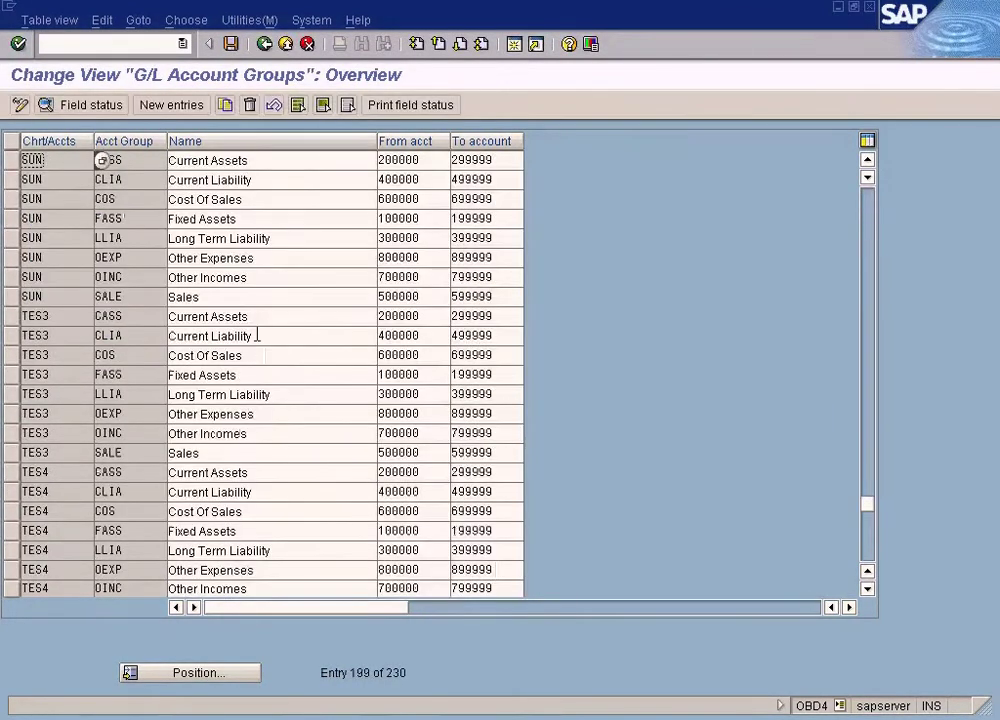
pyautogui.click(270, 161)
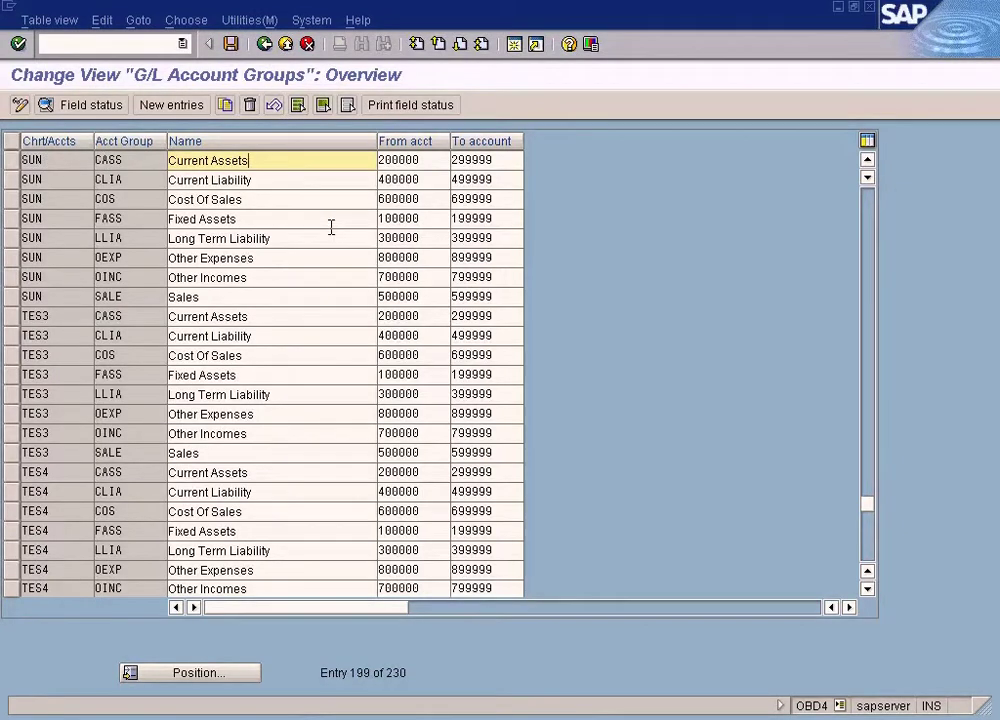
pyautogui.doubleClick(446, 218)
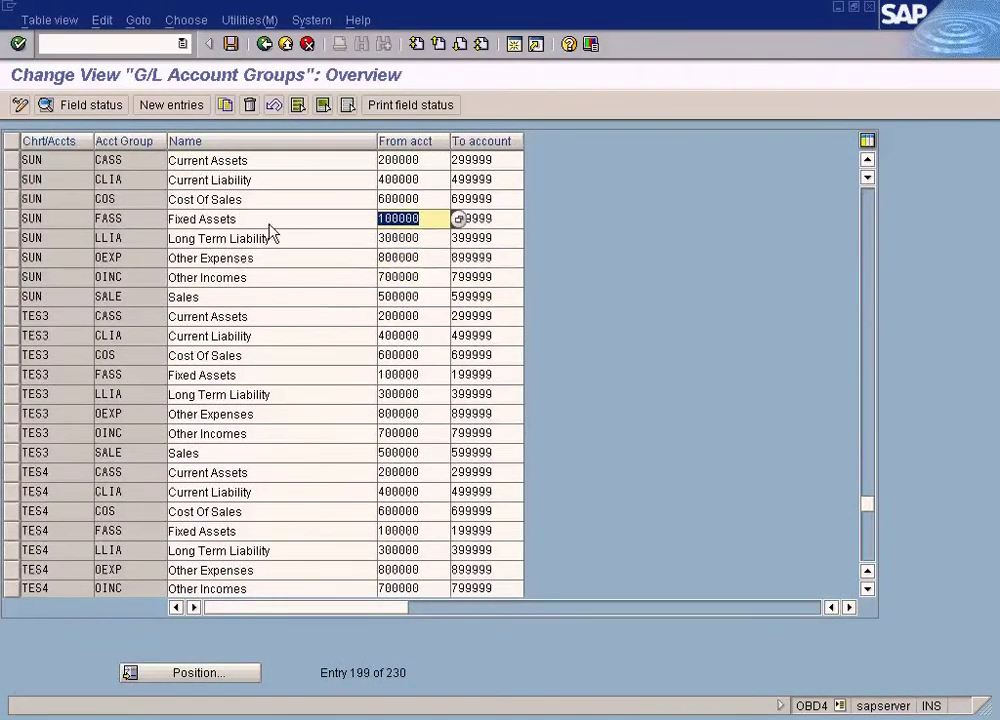
# Read SUN's Fixed Assets (100000–199999) and Current Assets (200000–299999) account limits.
pyautogui.click(262, 219)
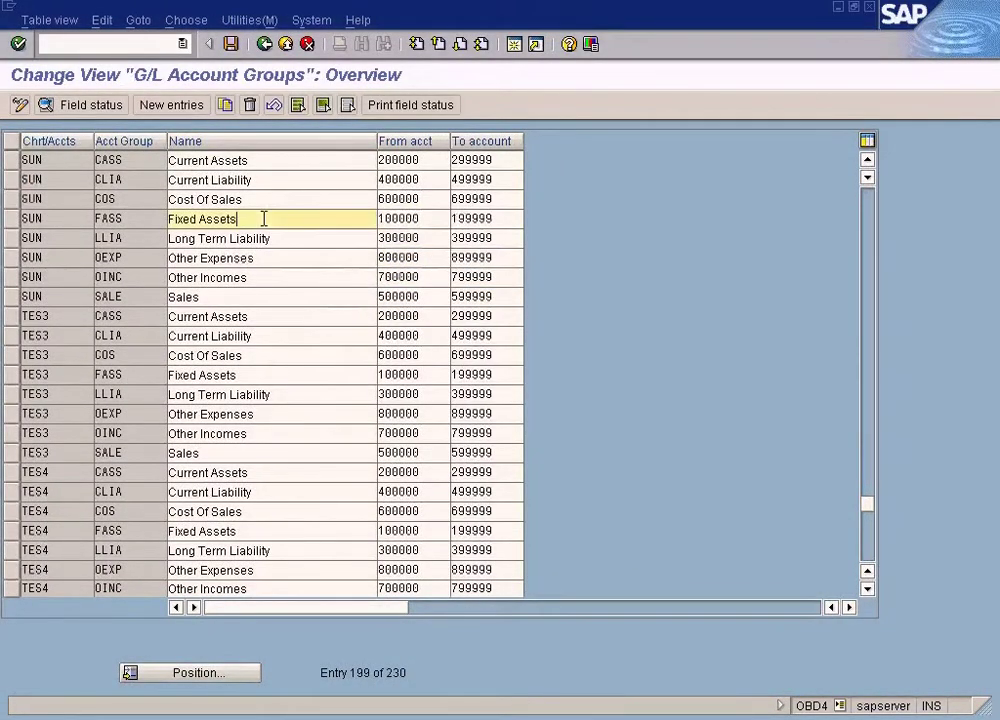
pyautogui.click(266, 161)
pyautogui.click(350, 219)
pyautogui.press('Tab')
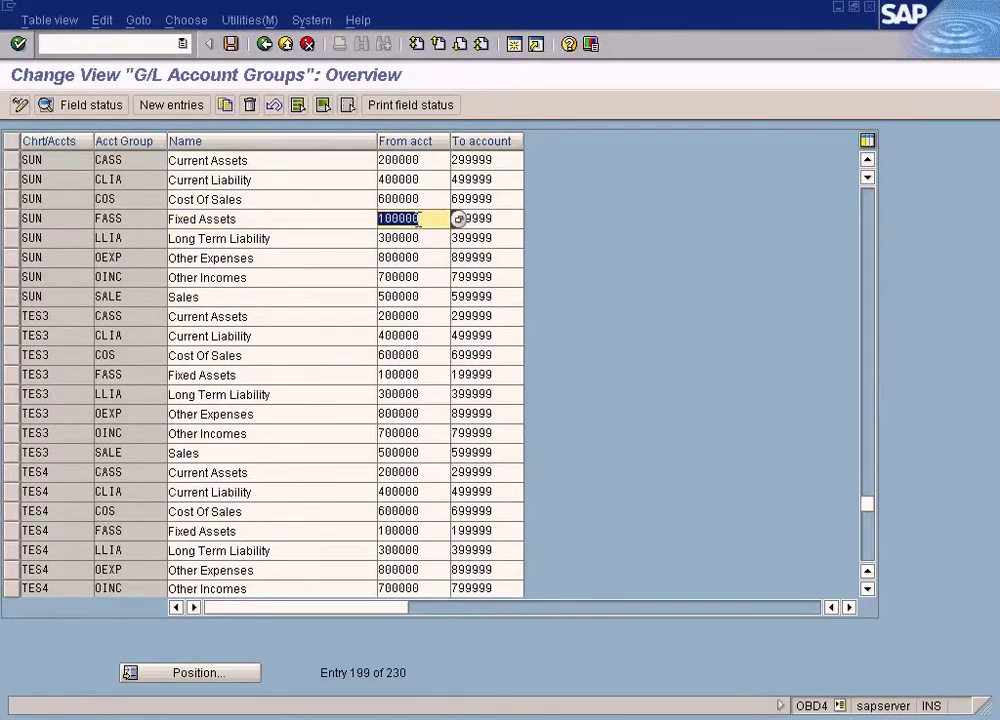
pyautogui.press('Tab')
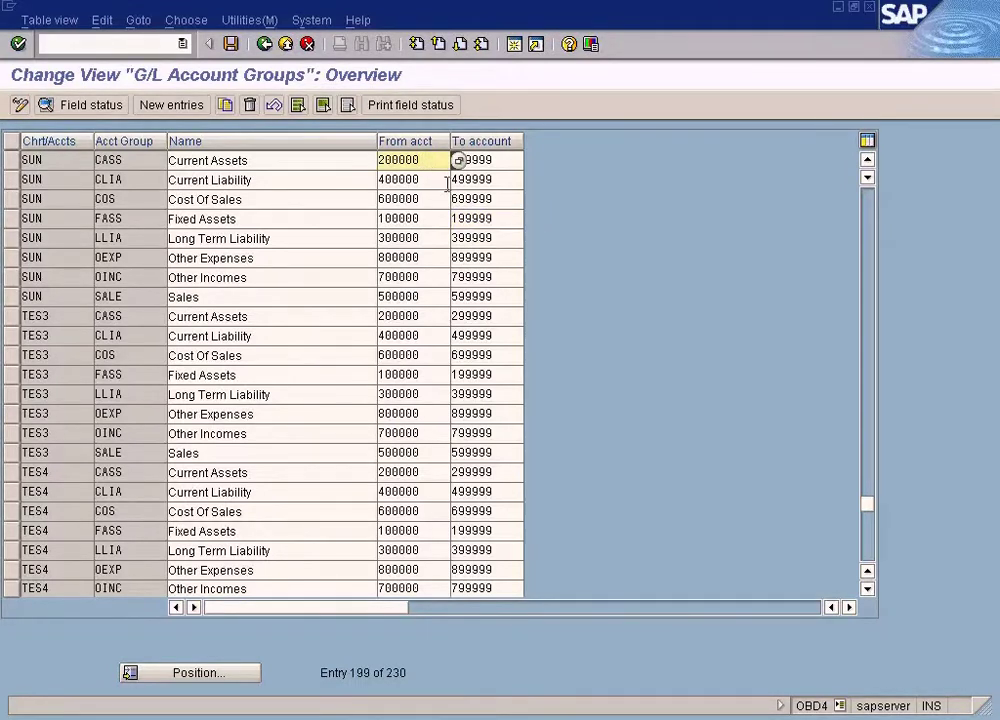
pyautogui.moveTo(500, 217); pyautogui.dragTo(452, 218)
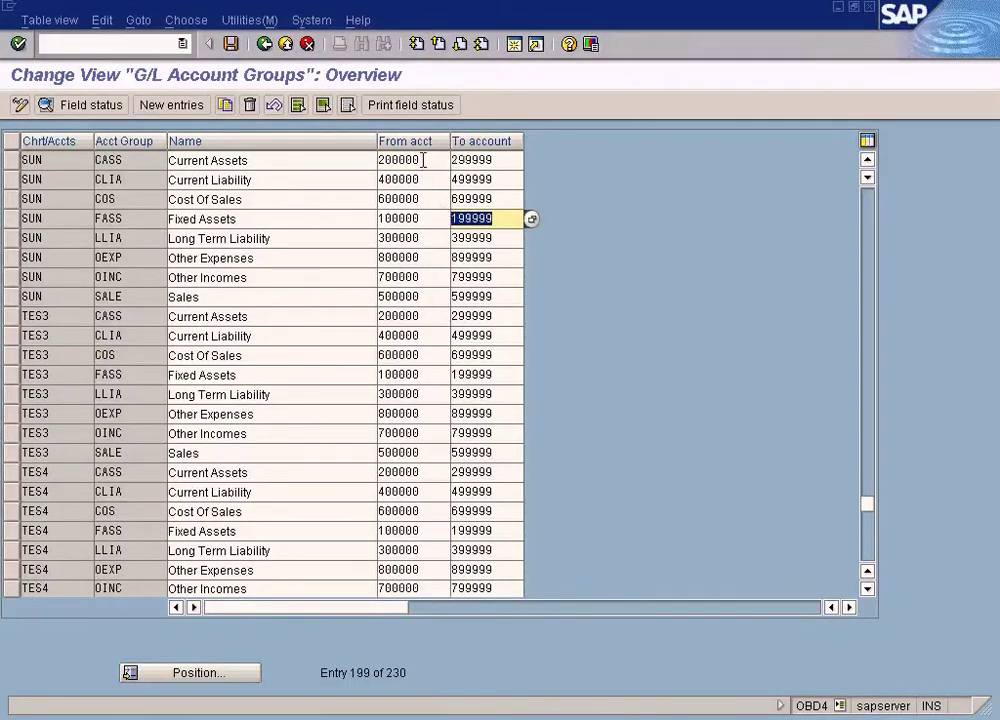
pyautogui.moveTo(424, 159); pyautogui.dragTo(362, 158)
pyautogui.moveTo(494, 159); pyautogui.dragTo(447, 160)
pyautogui.hotkey('ctrl', 'c')
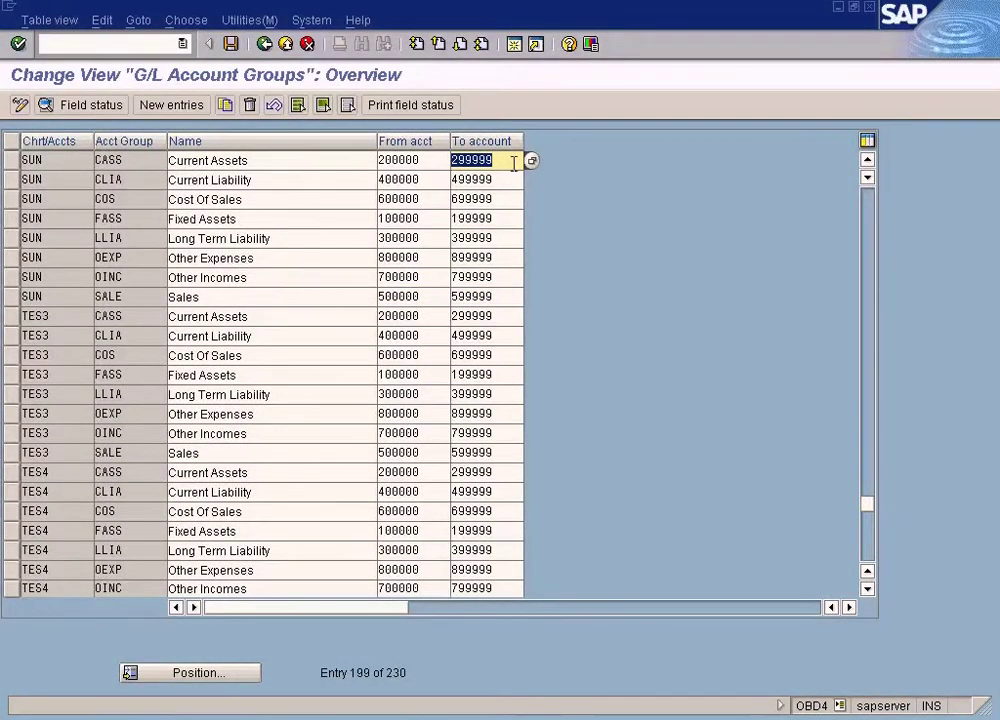
pyautogui.press('Left')
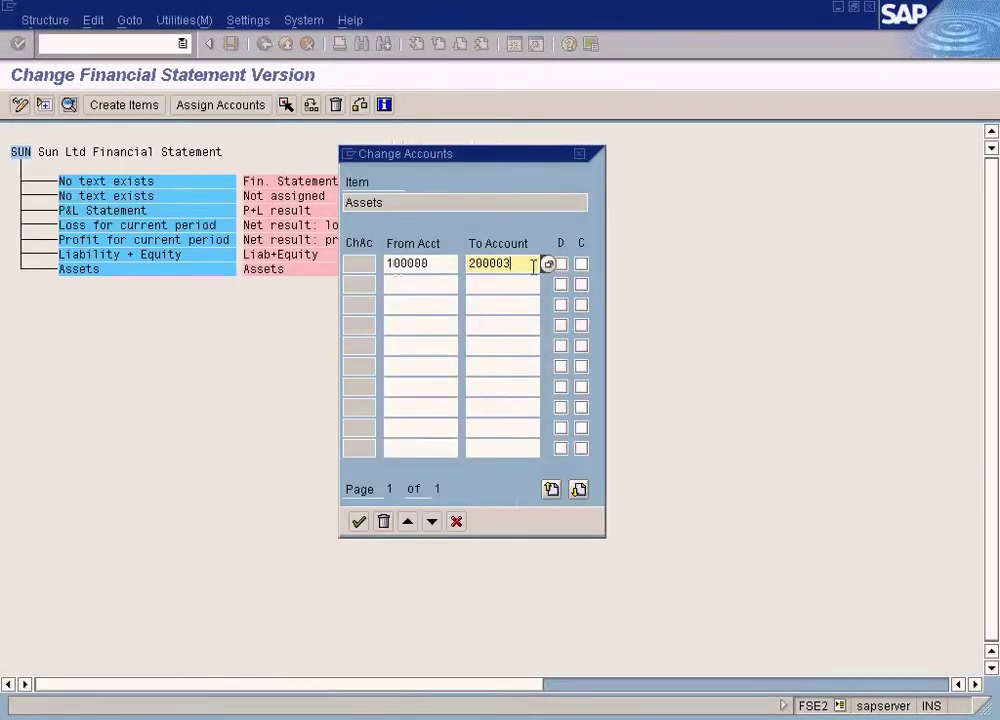
# Paste 299999 as the Assets item's ending account.
pyautogui.hotkey('shift', 'Home')
pyautogui.hotkey('ctrl', 'v')
pyautogui.hotkey('alt', 'Tab')
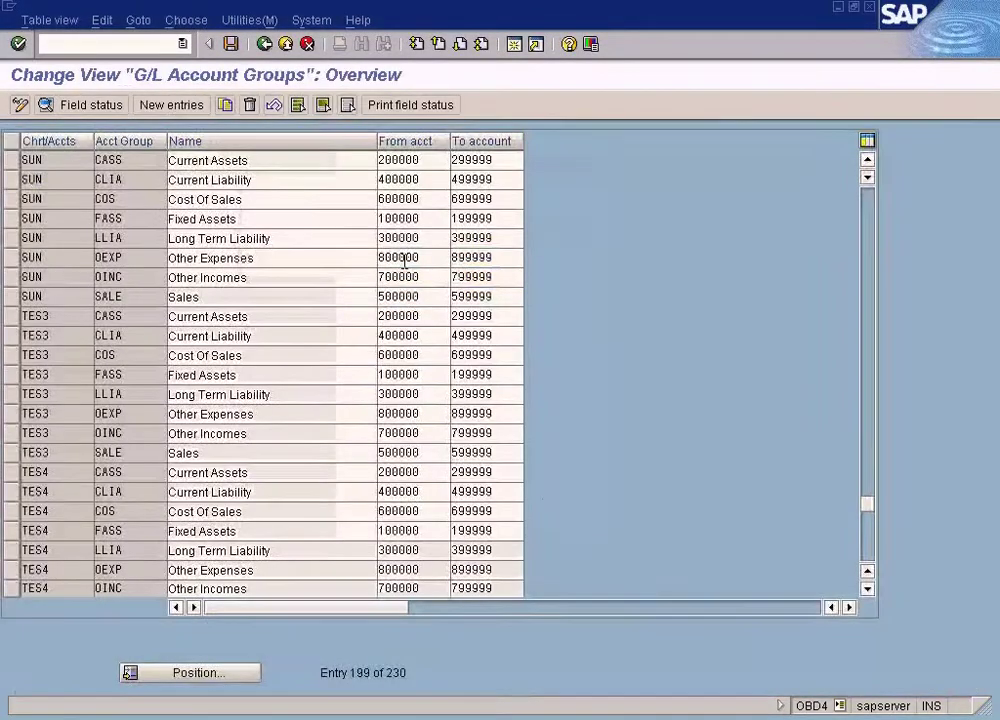
pyautogui.click(245, 221)
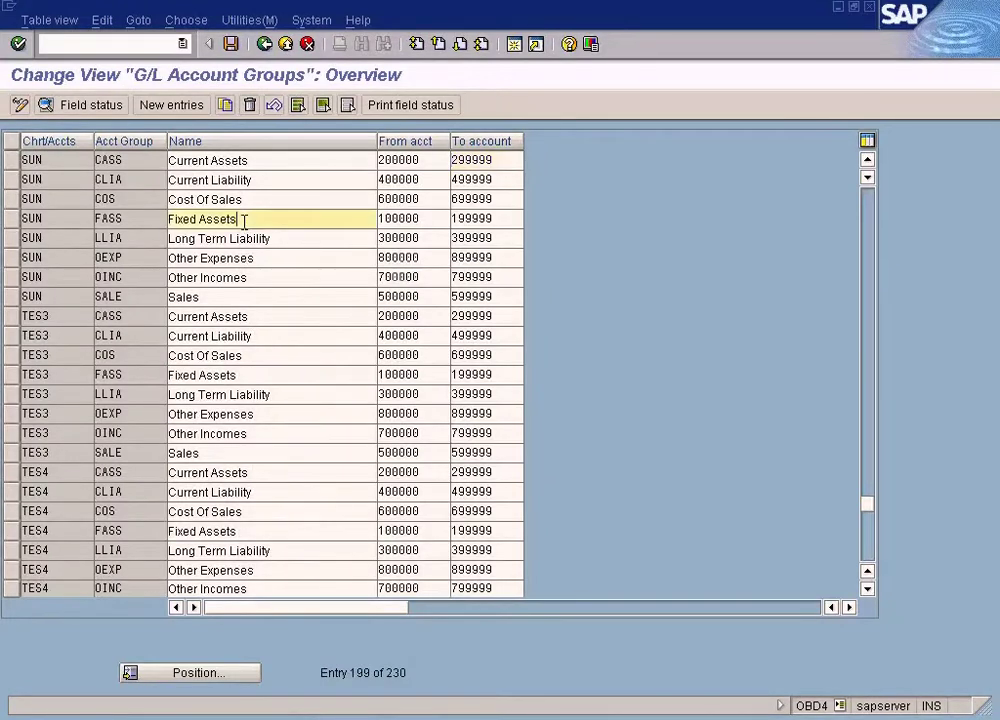
pyautogui.click(250, 160)
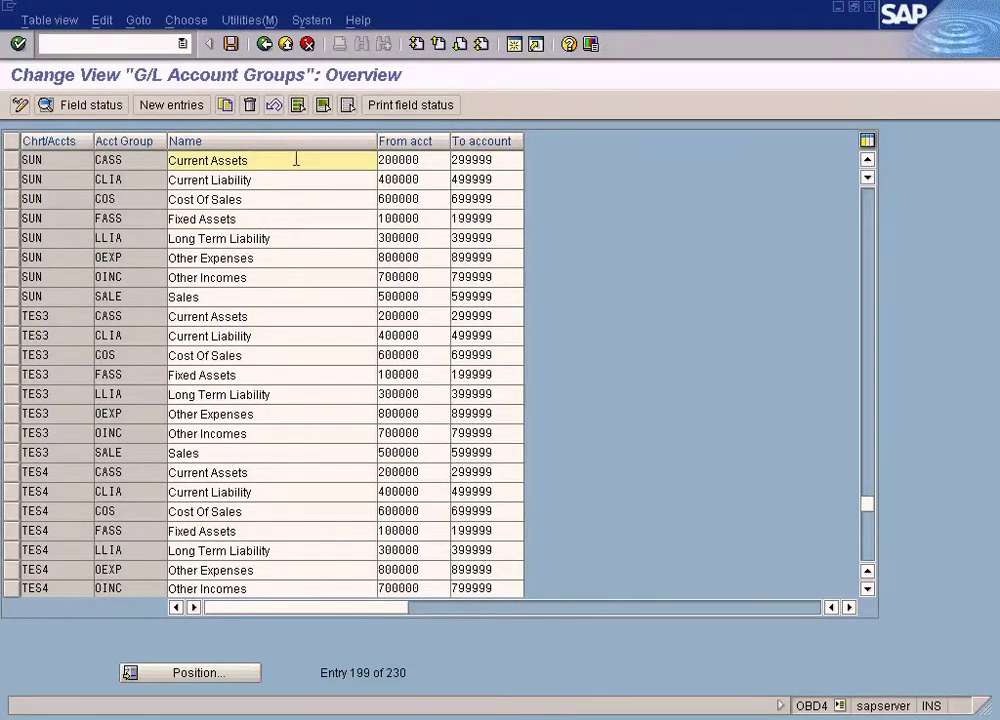
pyautogui.hotkey('alt', 'Tab')
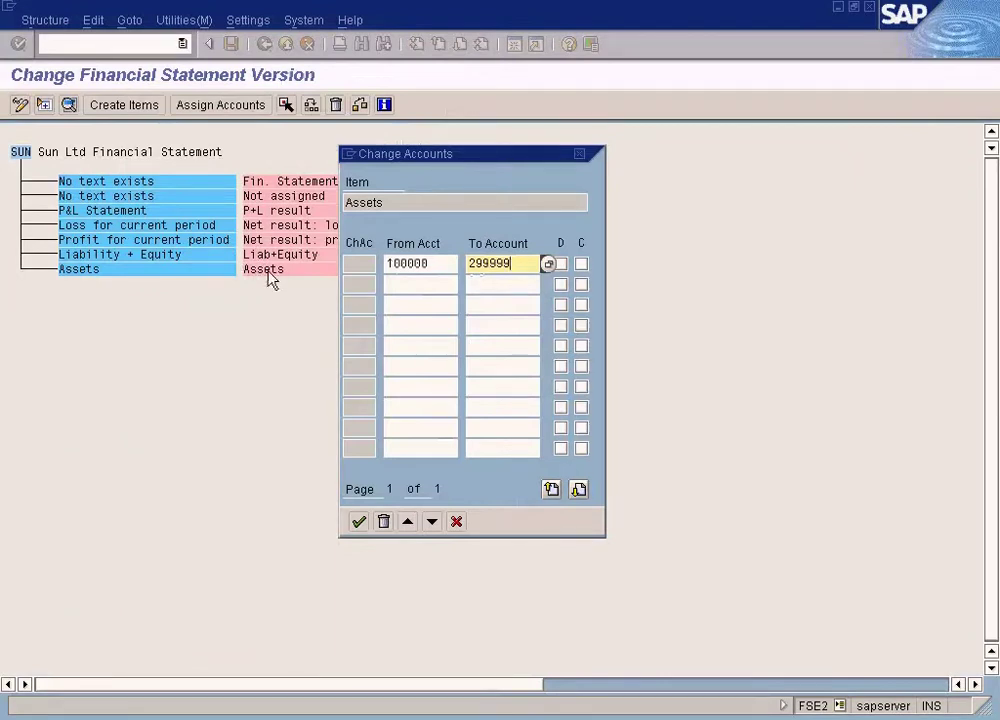
pyautogui.hotkey('alt', 'Tab')
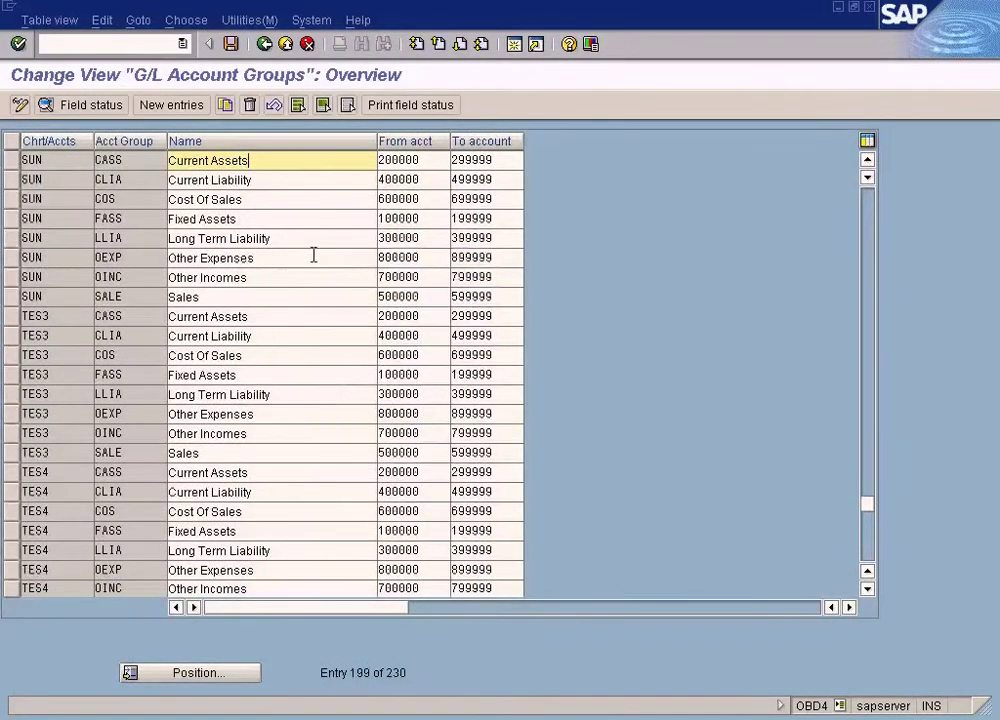
# Cross-check the entered range 100000–299999 against the account group limits.
pyautogui.moveTo(455, 218); pyautogui.dragTo(333, 214)
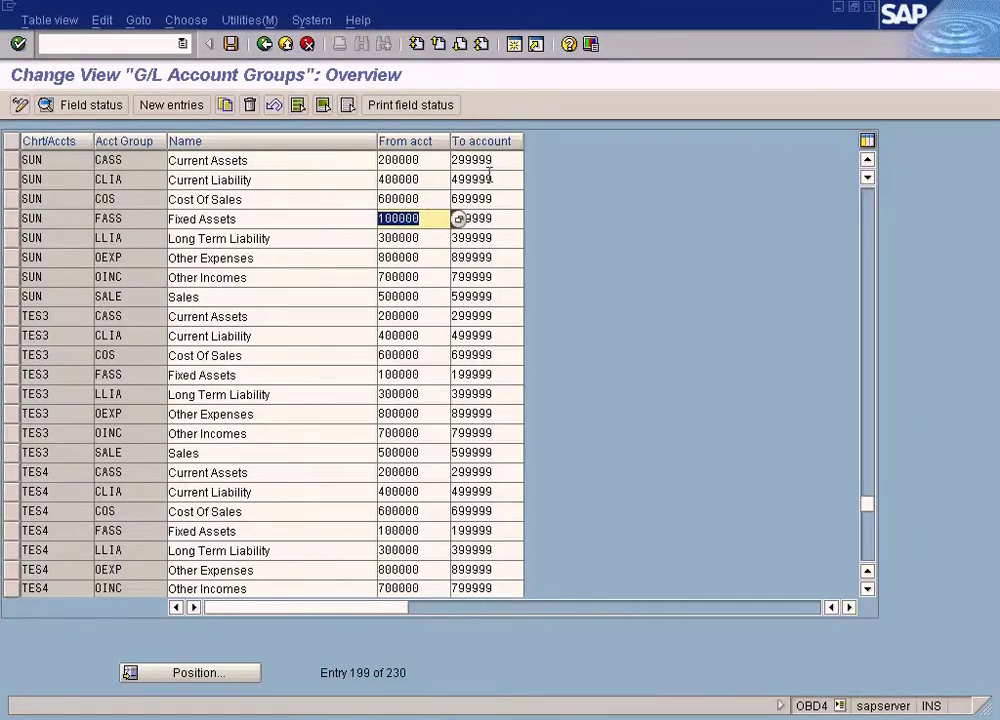
pyautogui.moveTo(498, 161); pyautogui.dragTo(420, 160)
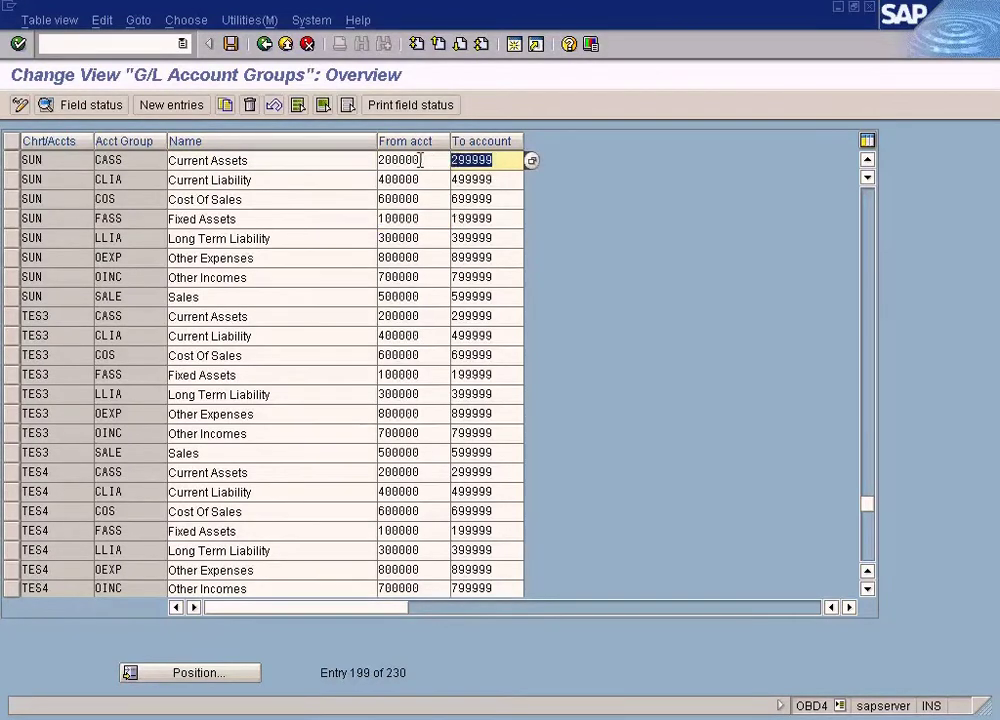
pyautogui.doubleClick(421, 214)
pyautogui.doubleClick(499, 165)
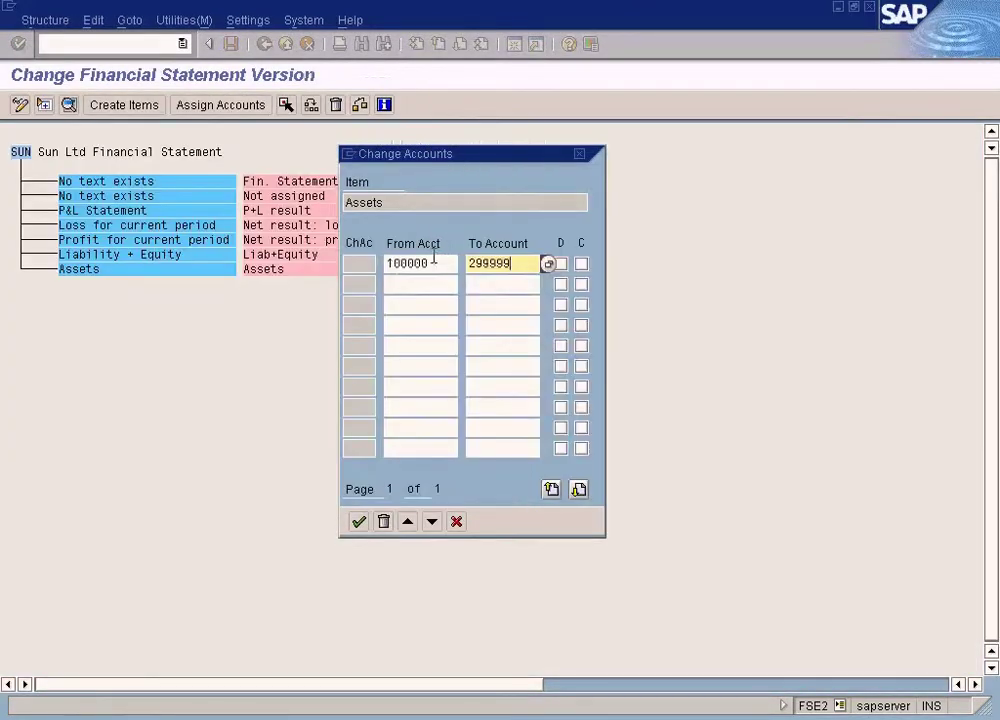
pyautogui.doubleClick(402, 262)
pyautogui.doubleClick(512, 262)
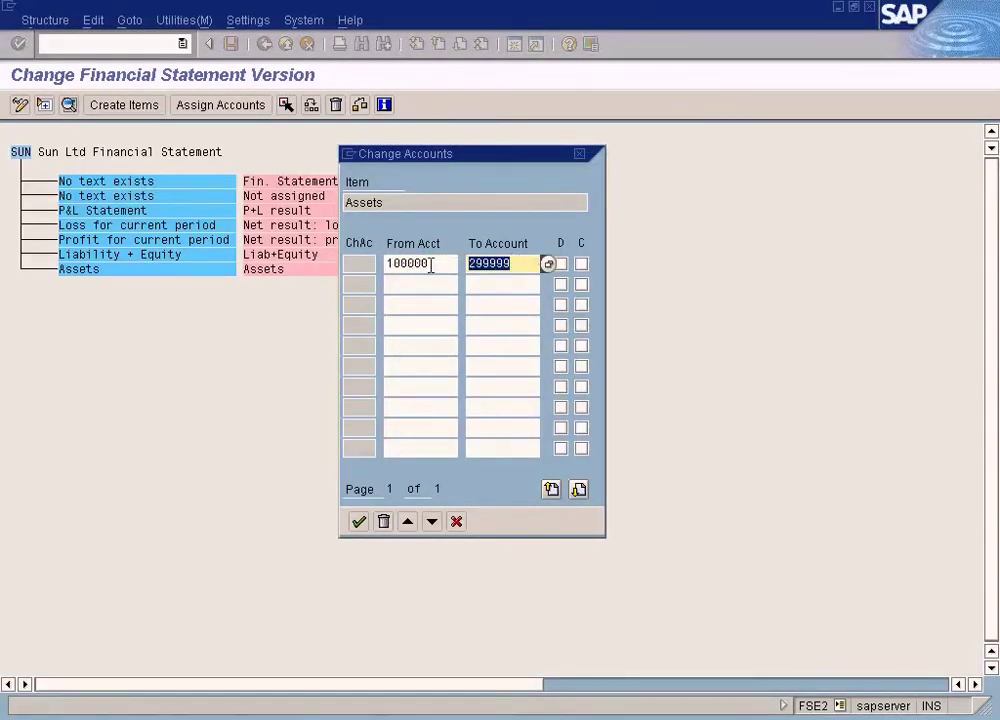
# Confirm the 100000–299999 range for Assets as a debit assignment.
pyautogui.click(358, 521)
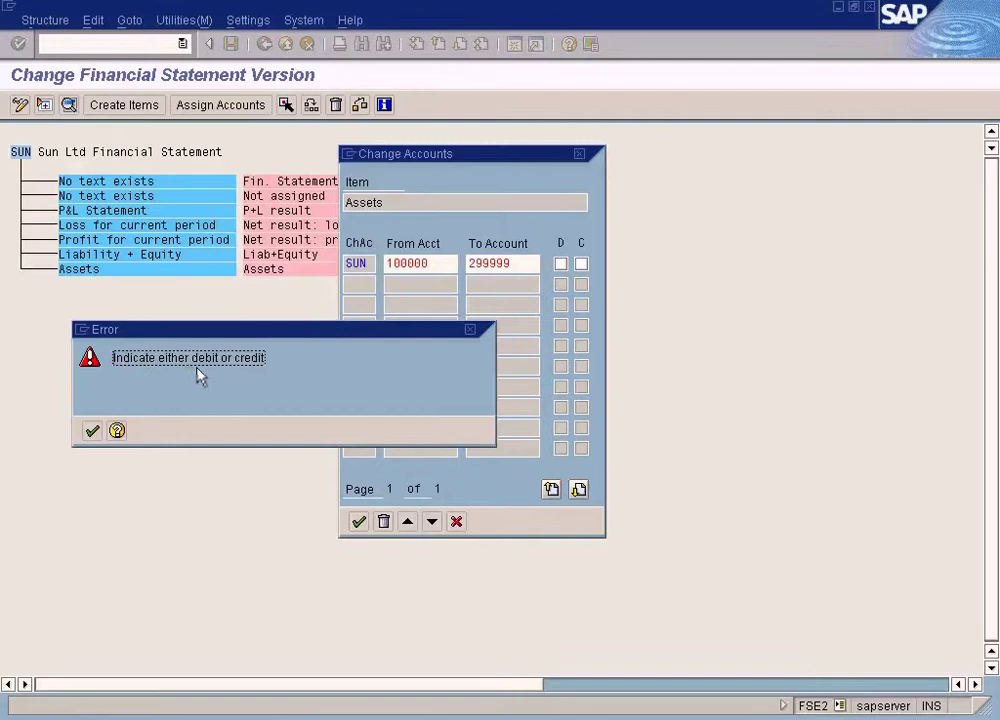
pyautogui.click(91, 430)
pyautogui.click(560, 264)
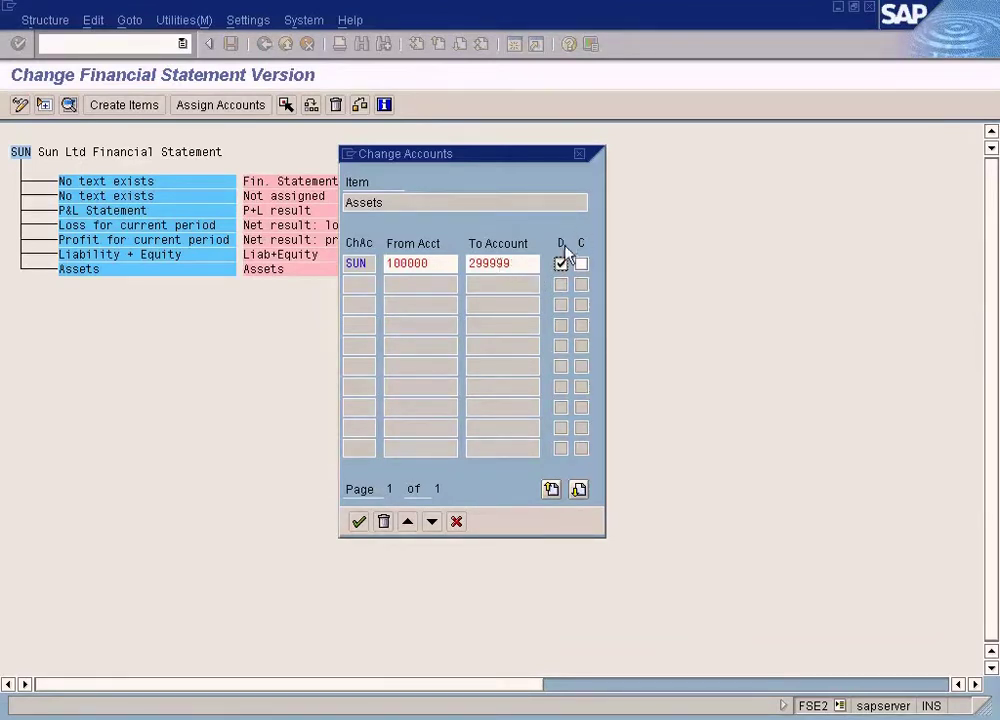
pyautogui.click(358, 522)
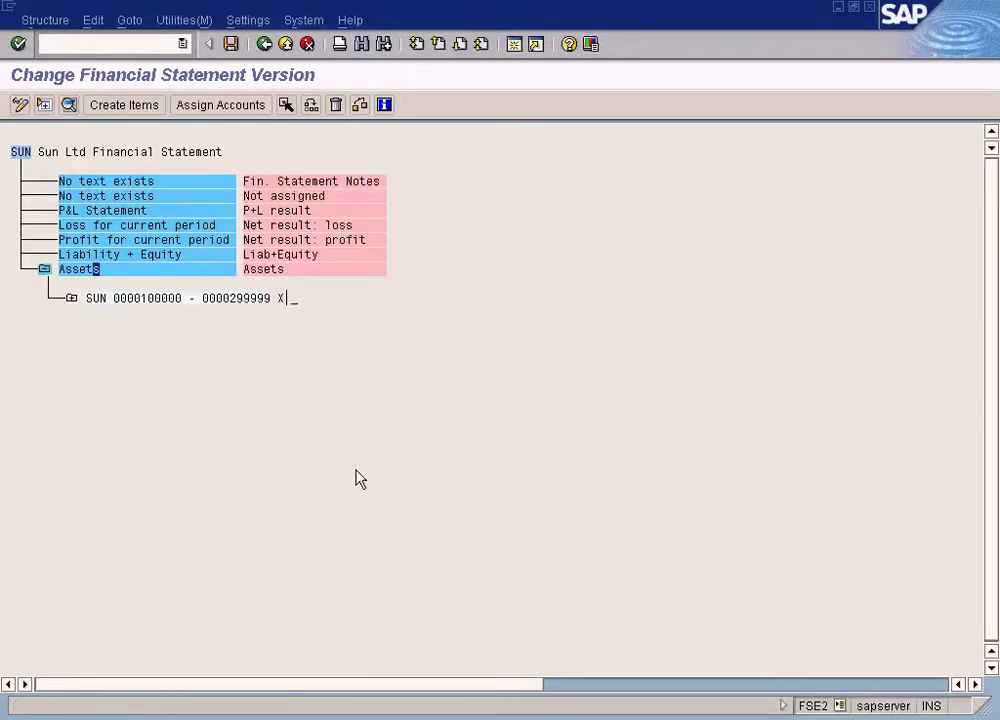
# Expand the SUN range to list Building, Machinery, Cash, Materials and Trade Debtors accounts.
pyautogui.click(71, 300)
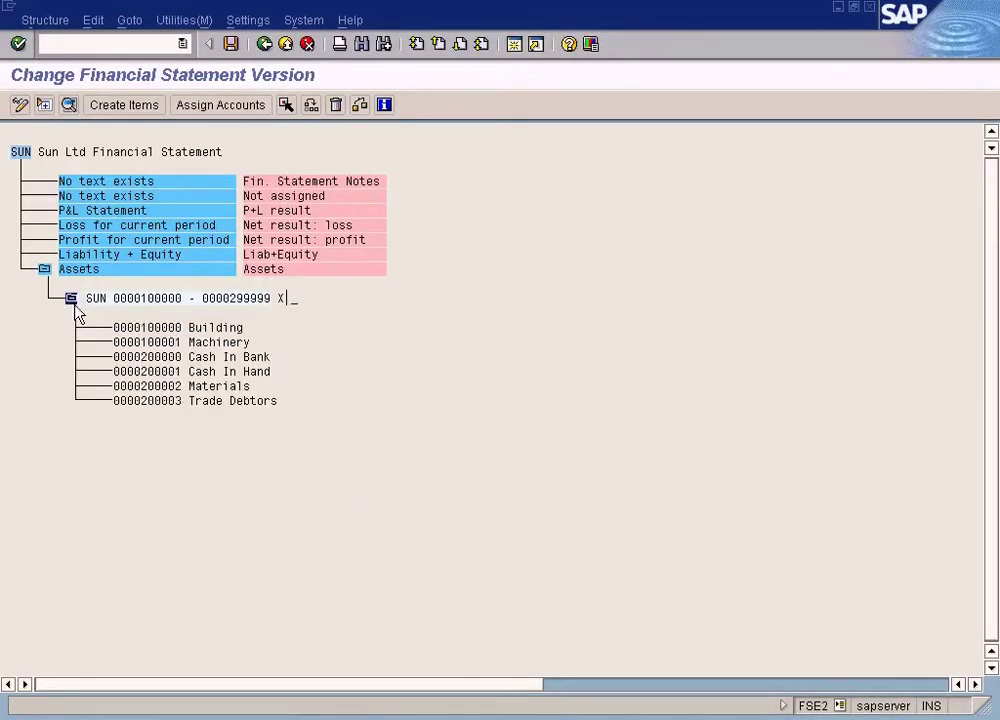
pyautogui.click(205, 342)
pyautogui.click(206, 357)
pyautogui.click(210, 371)
pyautogui.click(206, 386)
pyautogui.click(207, 401)
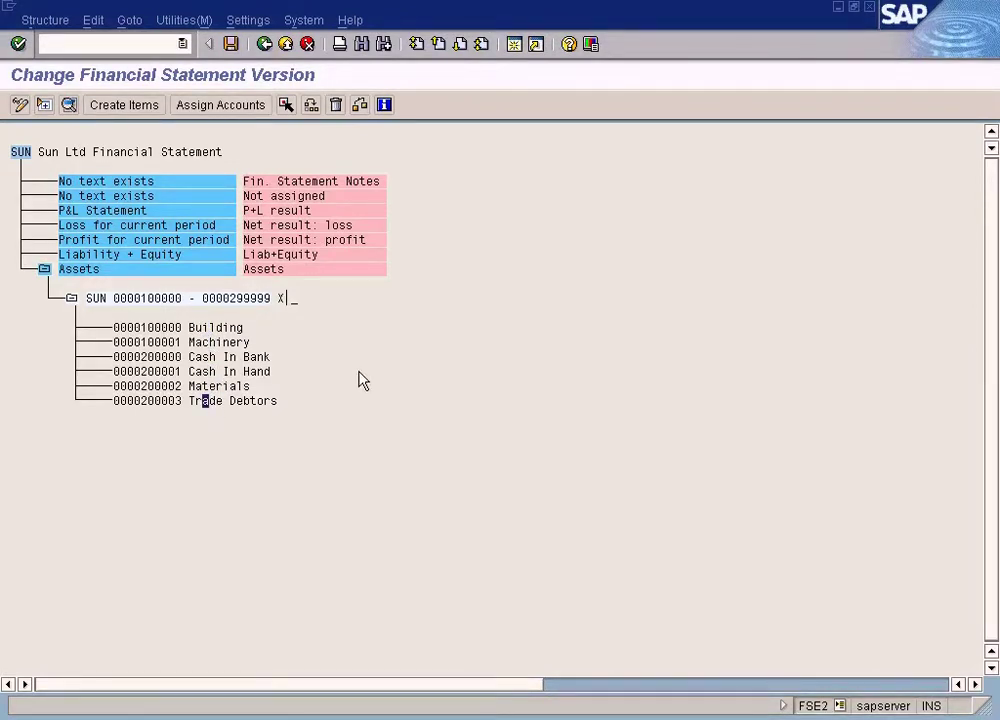
# Open account assignment for the Liability + Equity item and enter 300000 as the range start.
pyautogui.click(185, 255)
pyautogui.click(240, 109)
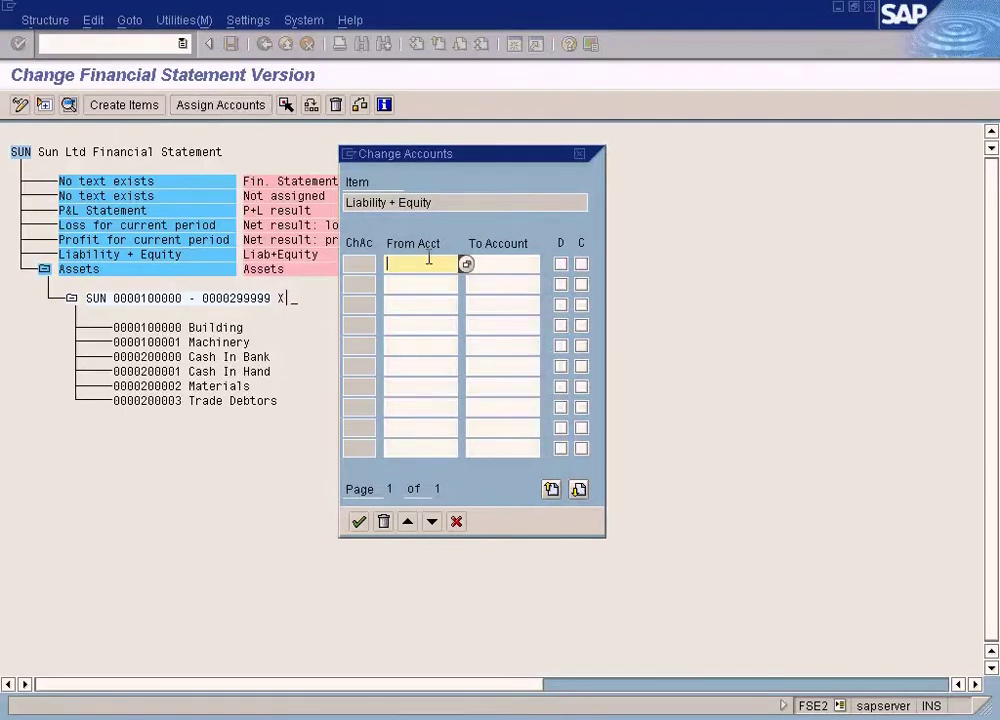
pyautogui.press('F4')
pyautogui.press('Return')
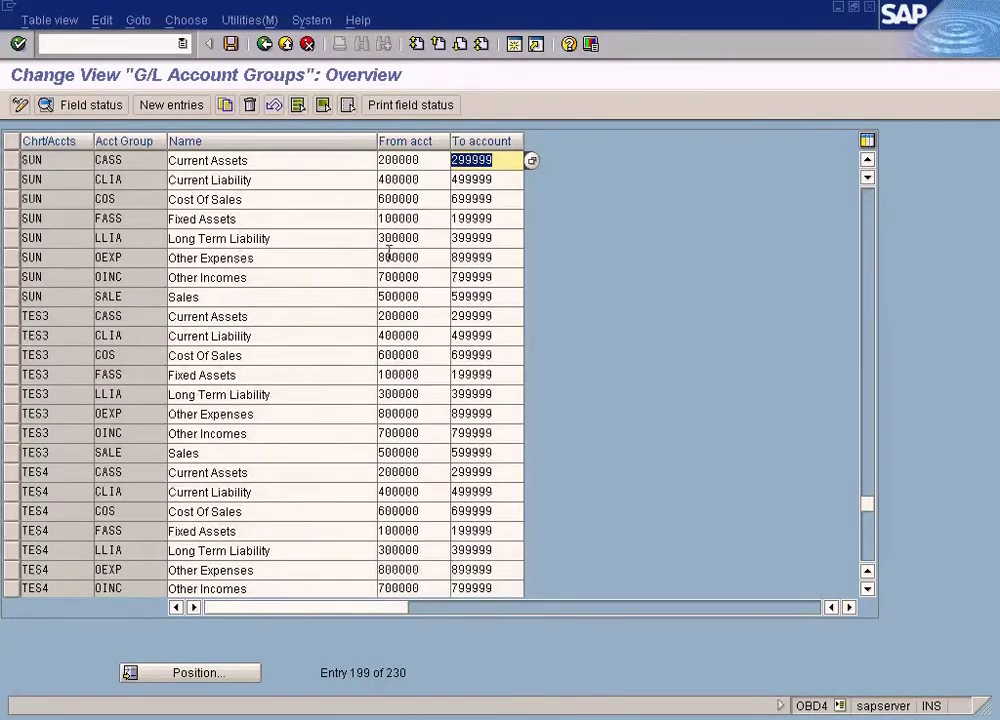
pyautogui.click(222, 240)
pyautogui.click(236, 180)
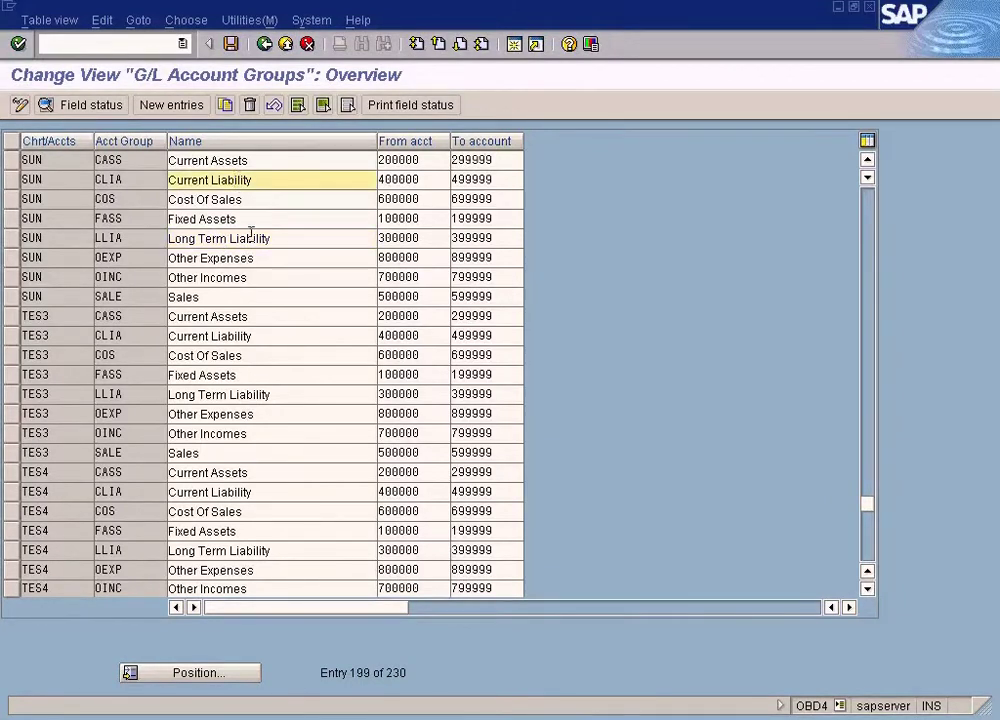
pyautogui.click(250, 236)
pyautogui.press('Tab')
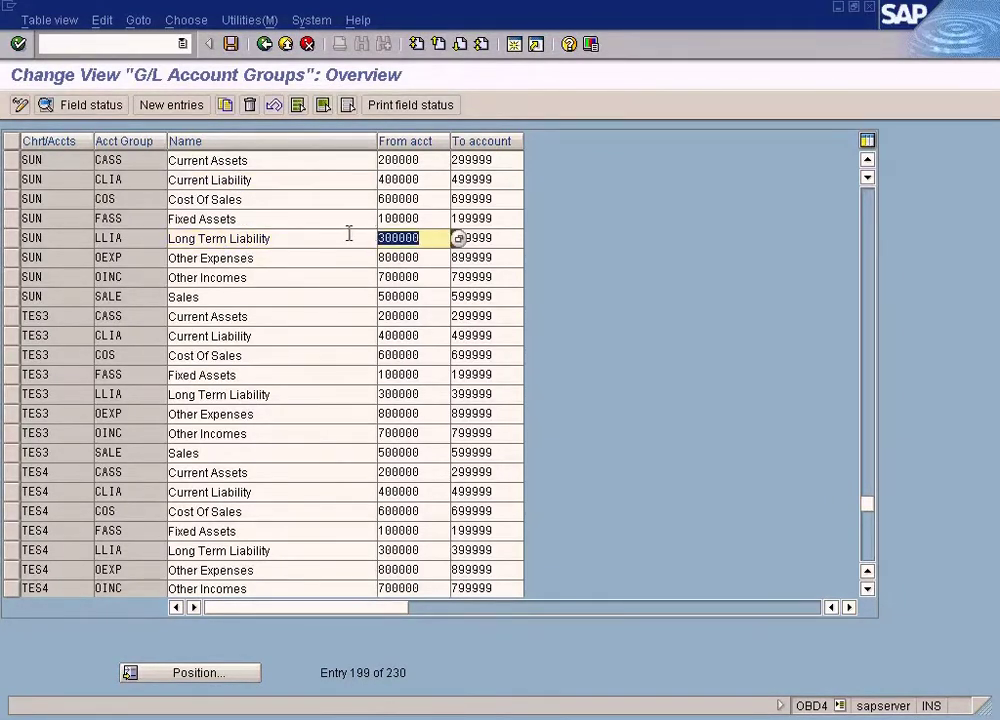
pyautogui.press('Home')
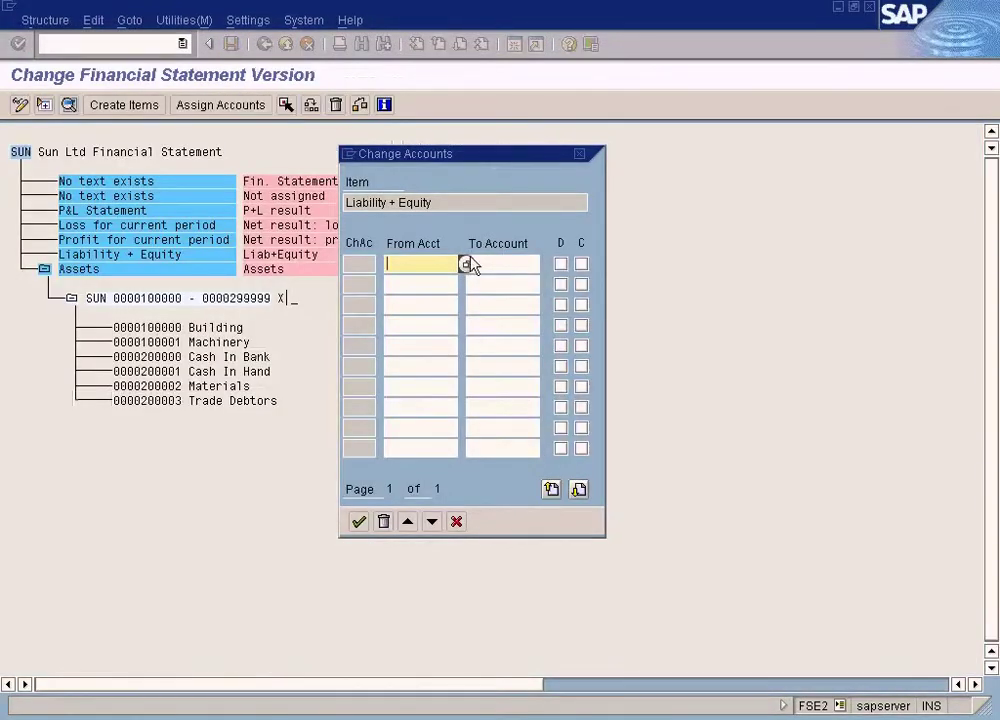
pyautogui.write('300000')
# Paste 499999 as the range end, mark the range as credit balance, and confirm.
pyautogui.click(493, 262)
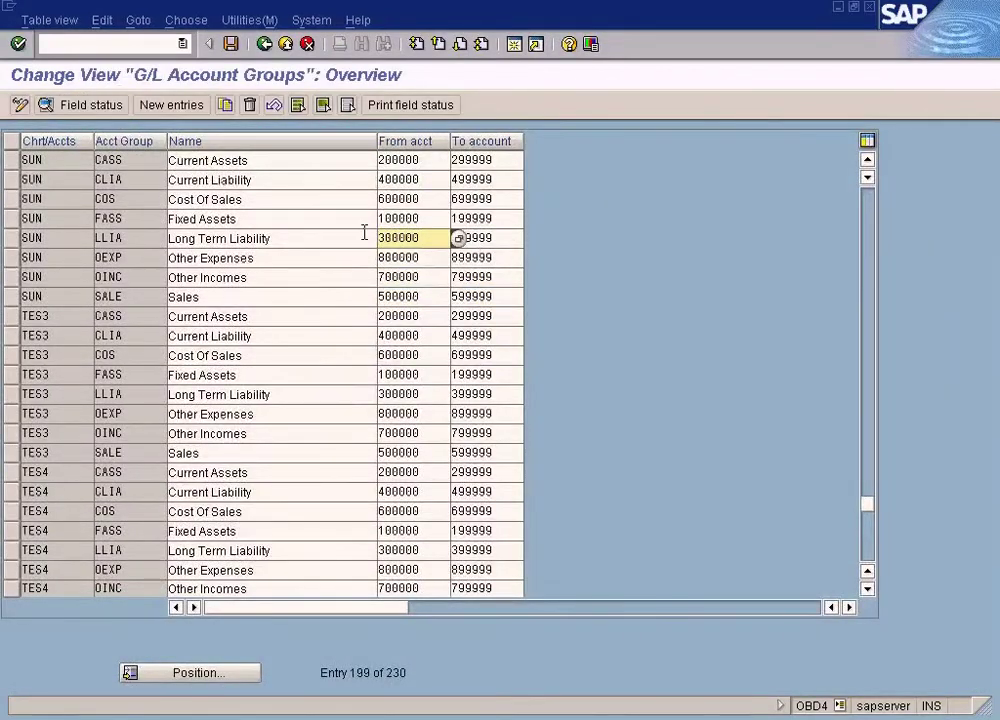
pyautogui.click(425, 180)
pyautogui.click(508, 181)
pyautogui.doubleClick(506, 181)
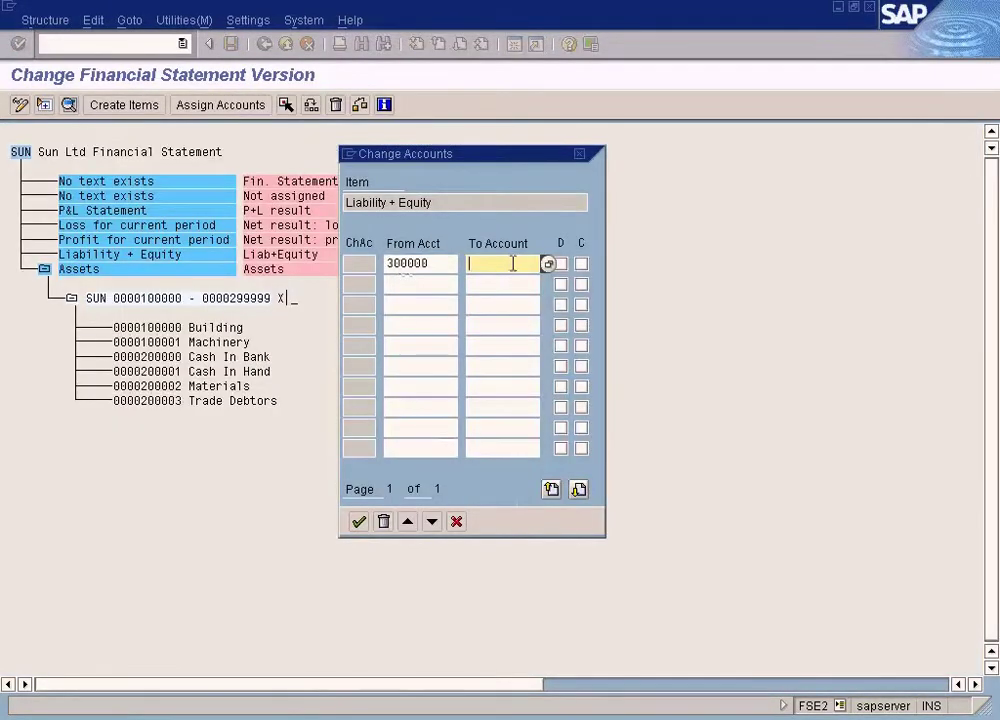
pyautogui.write('499999')
pyautogui.click(357, 522)
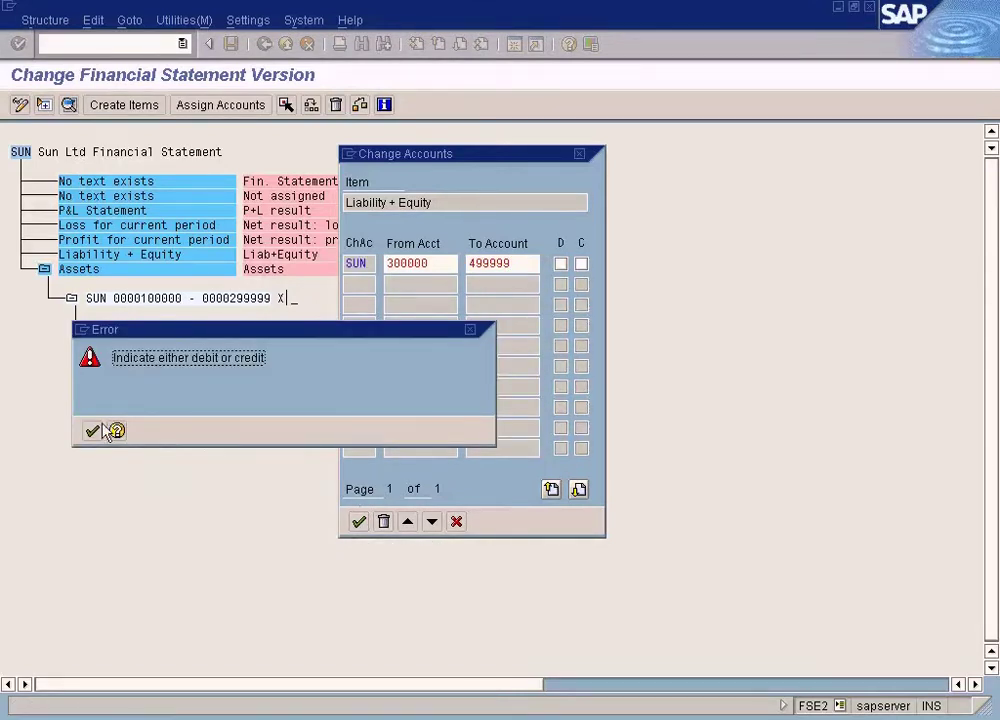
pyautogui.click(92, 431)
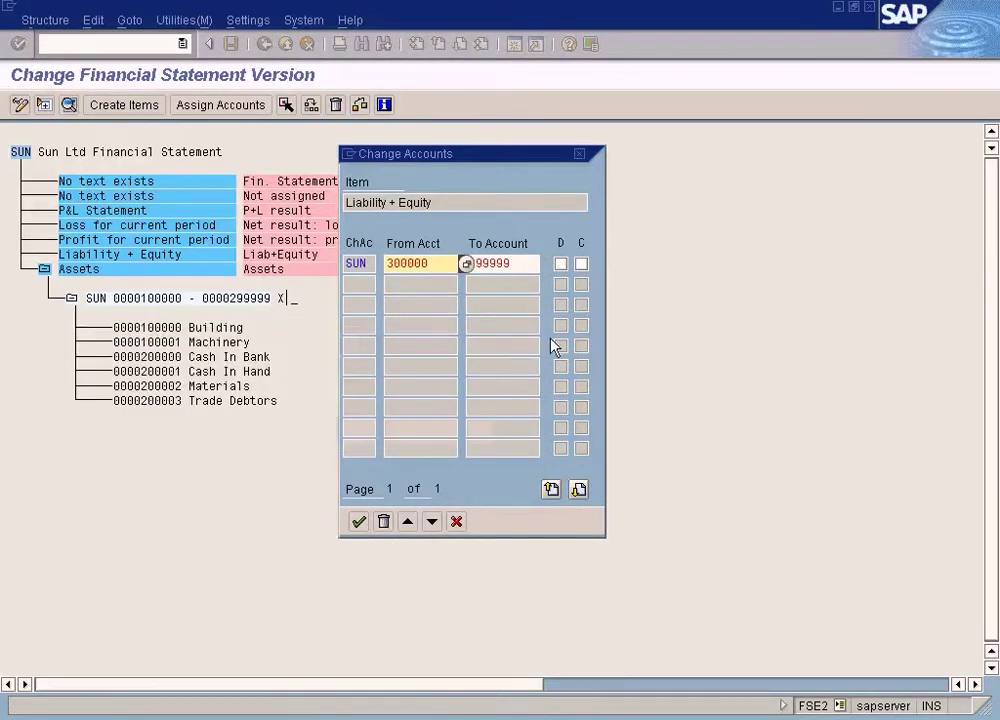
pyautogui.click(582, 265)
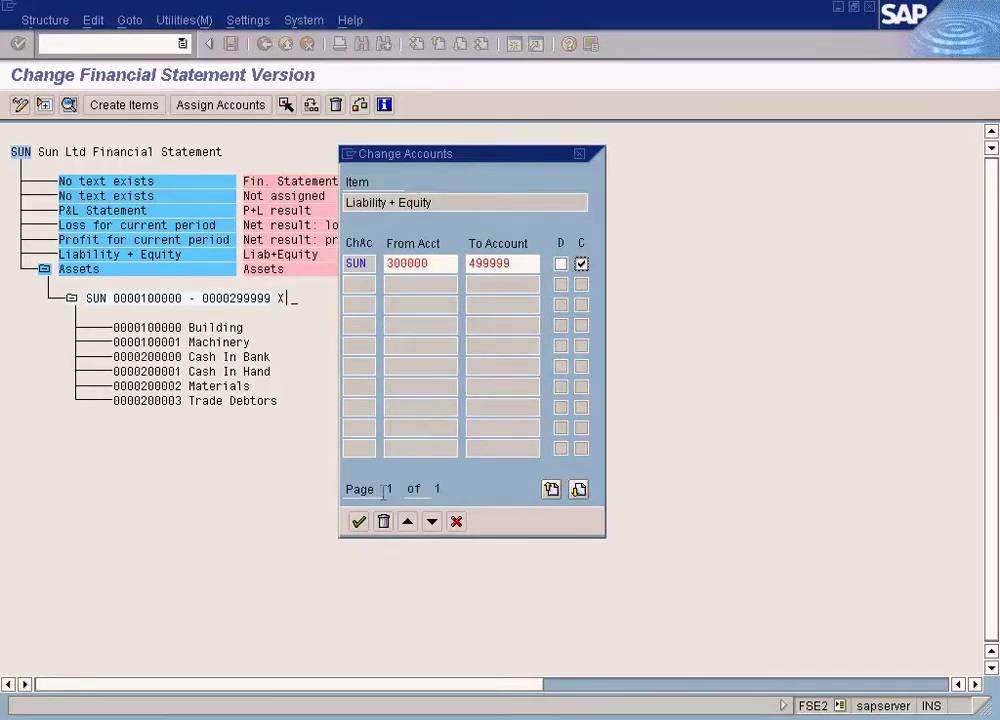
pyautogui.click(357, 522)
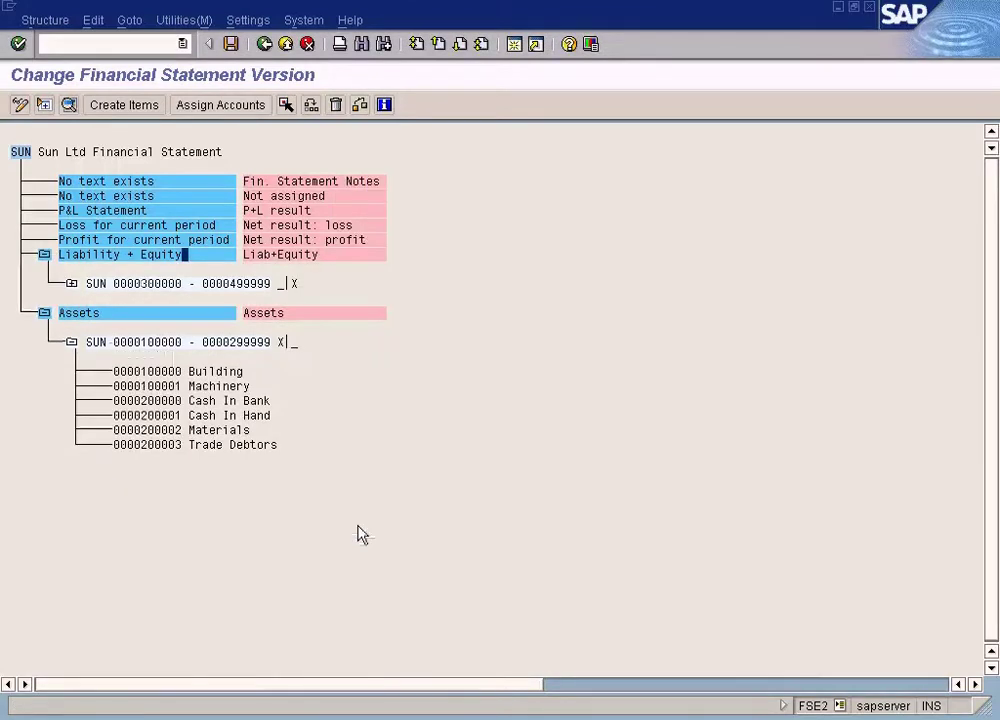
pyautogui.click(72, 284)
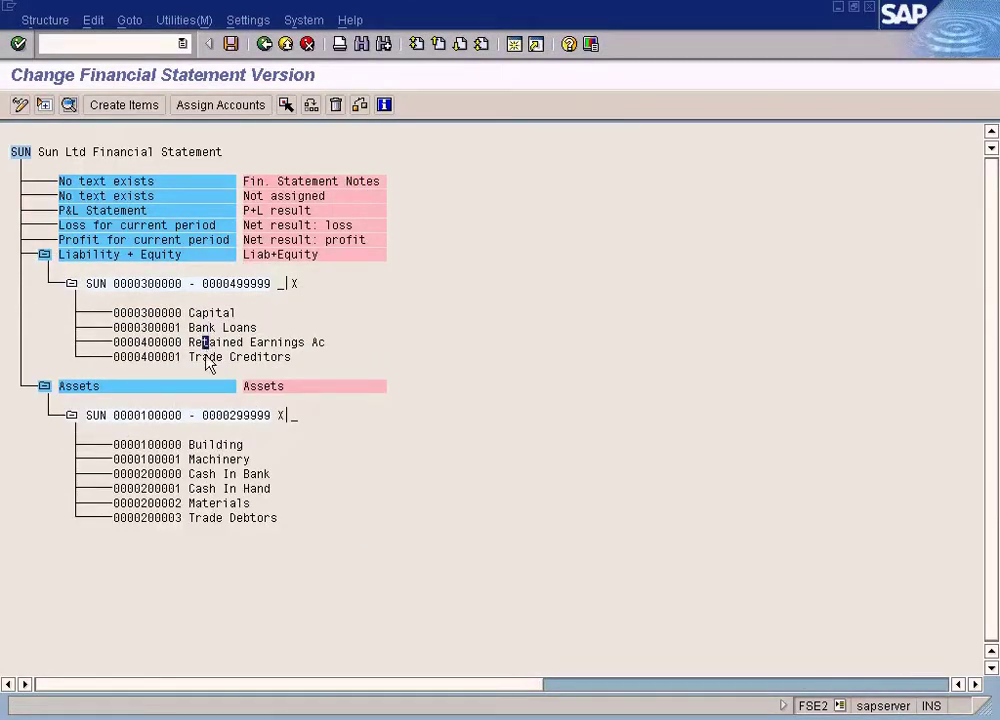
pyautogui.click(206, 313)
pyautogui.click(295, 225)
pyautogui.click(280, 211)
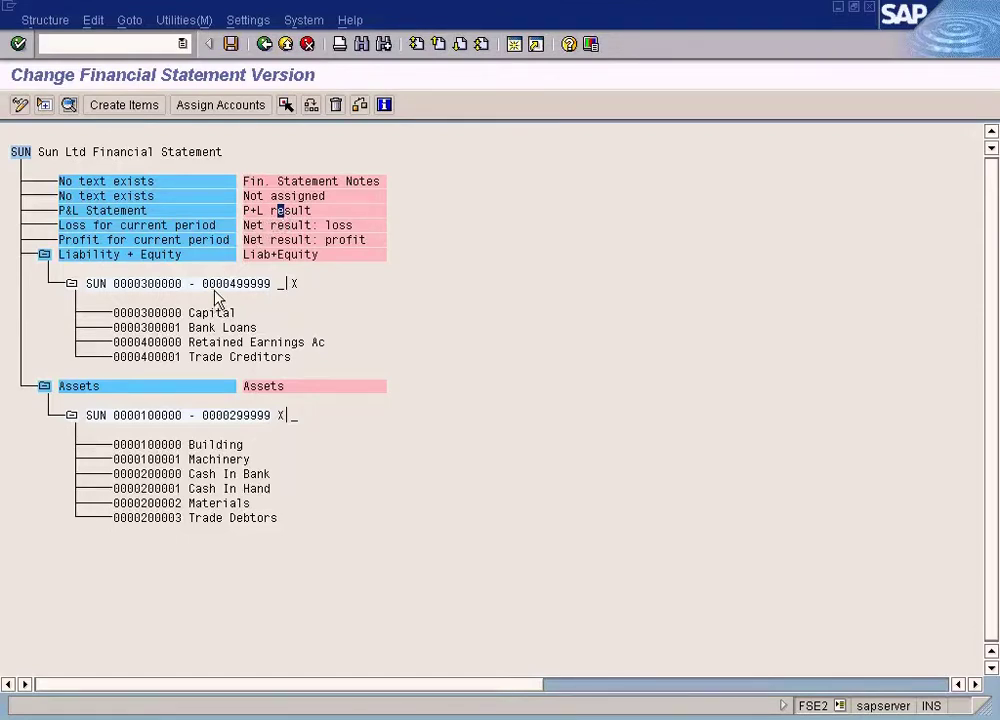
pyautogui.click(259, 255)
pyautogui.click(282, 256)
pyautogui.click(260, 211)
pyautogui.click(296, 212)
pyautogui.click(276, 213)
pyautogui.click(225, 213)
# Review the financial statement items and attempt account assignment on the P&L Statement node.
pyautogui.click(349, 240)
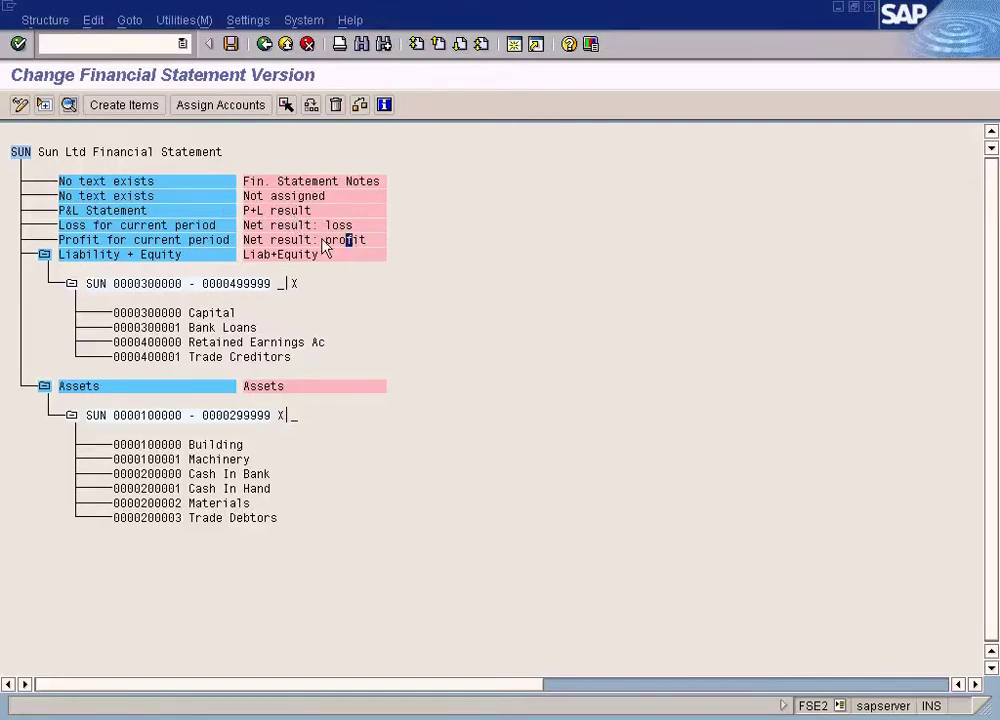
pyautogui.click(262, 240)
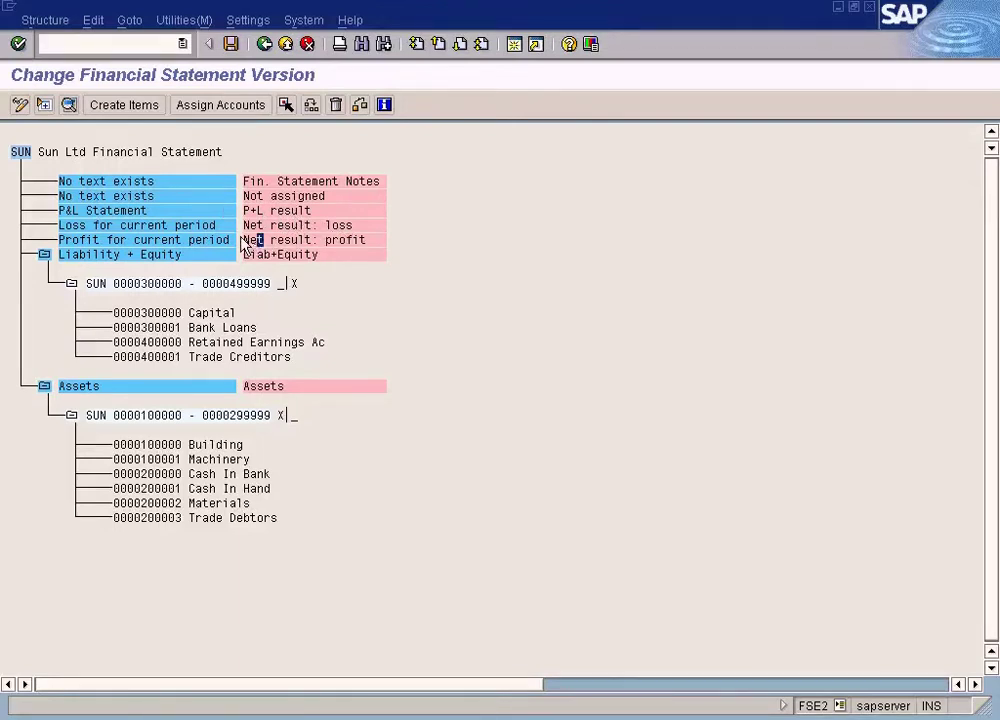
pyautogui.click(362, 241)
pyautogui.click(341, 241)
pyautogui.click(303, 226)
pyautogui.click(341, 226)
pyautogui.click(246, 226)
pyautogui.click(239, 211)
pyautogui.click(191, 213)
pyautogui.click(281, 213)
pyautogui.click(266, 212)
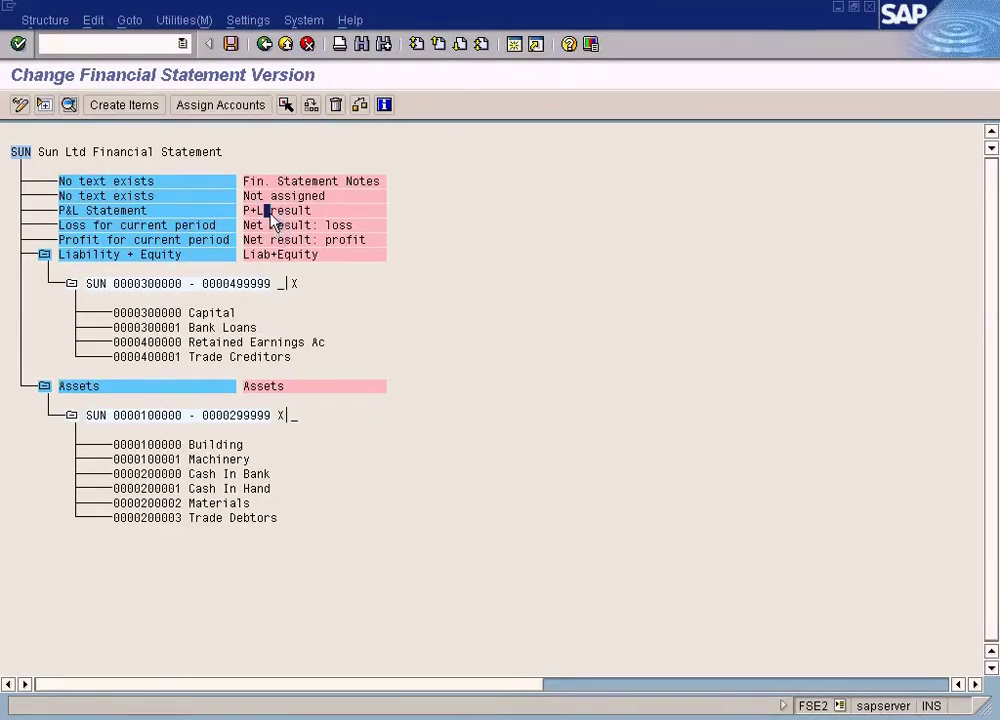
pyautogui.click(212, 212)
pyautogui.click(240, 106)
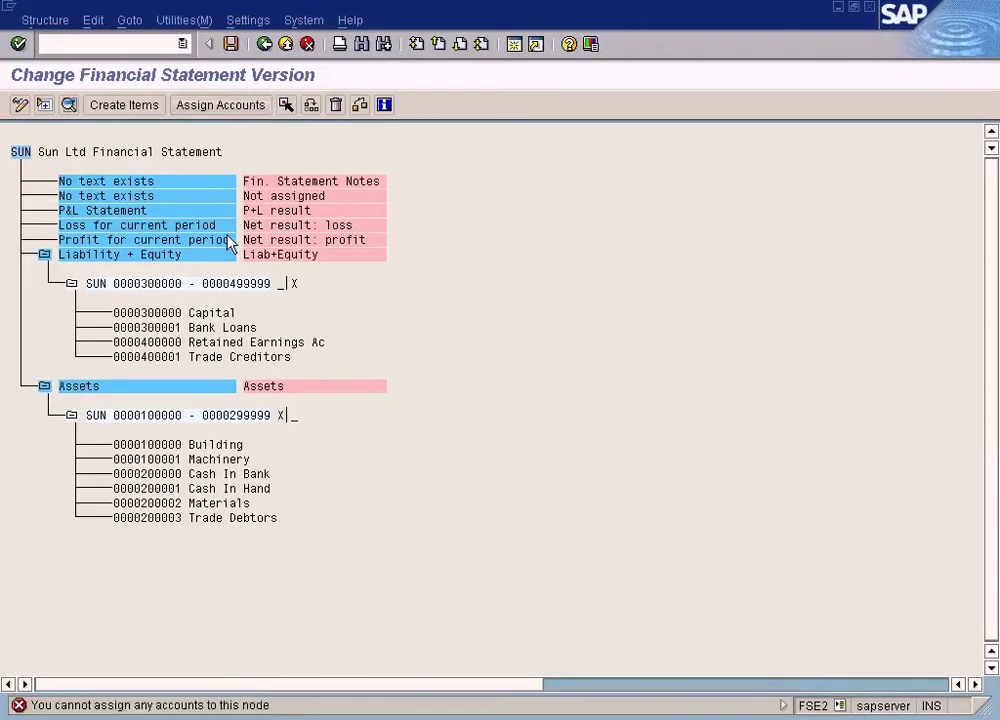
pyautogui.doubleClick(226, 706)
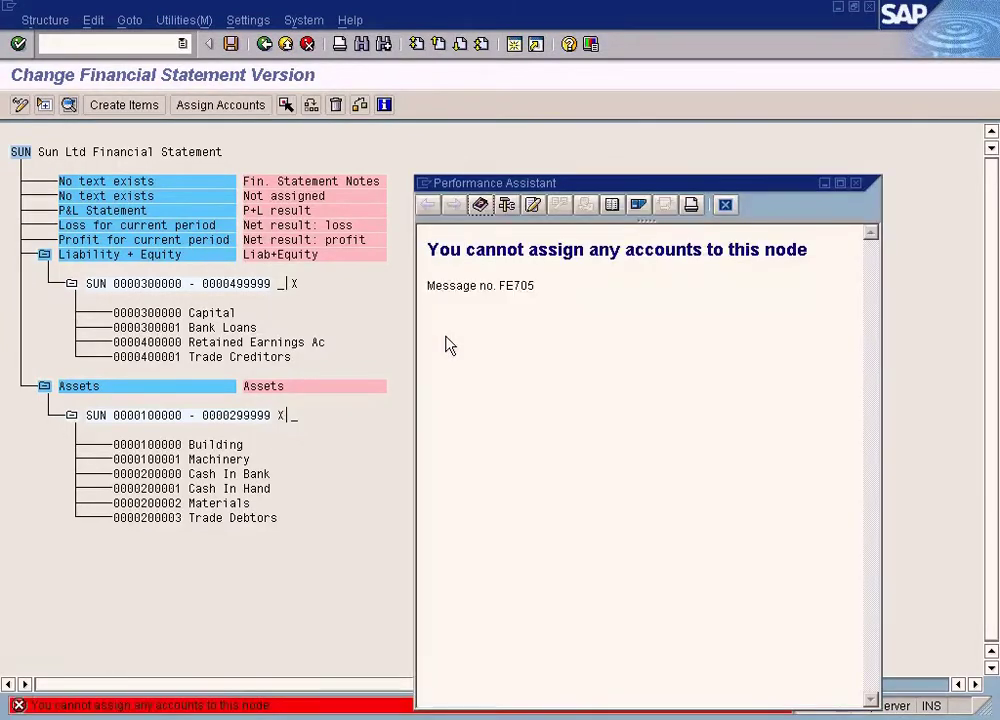
pyautogui.click(726, 206)
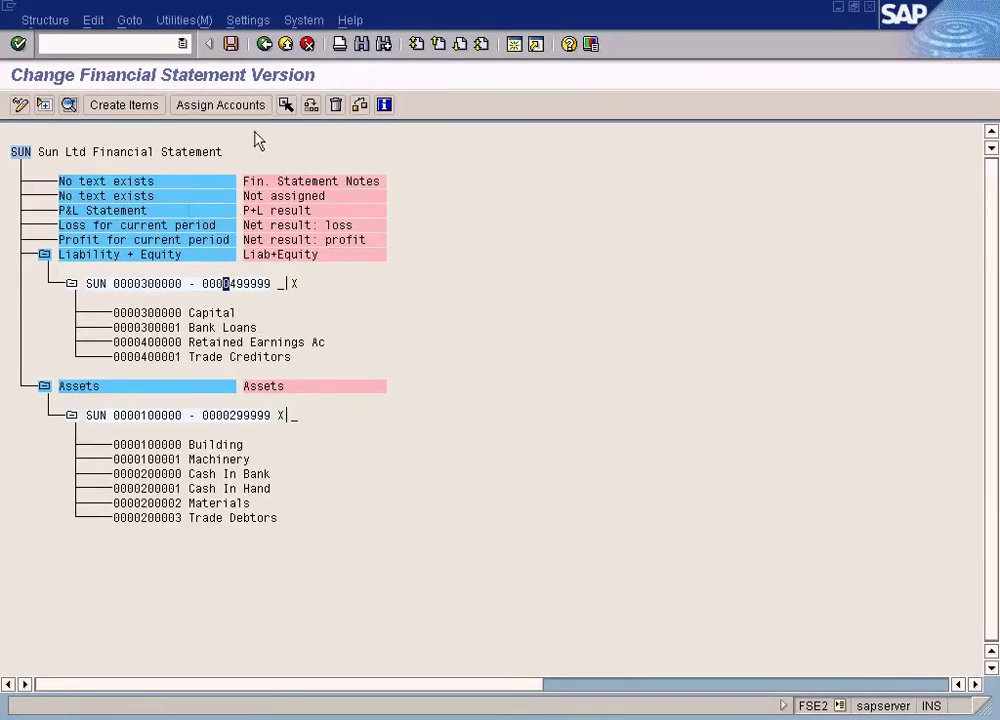
pyautogui.click(221, 105)
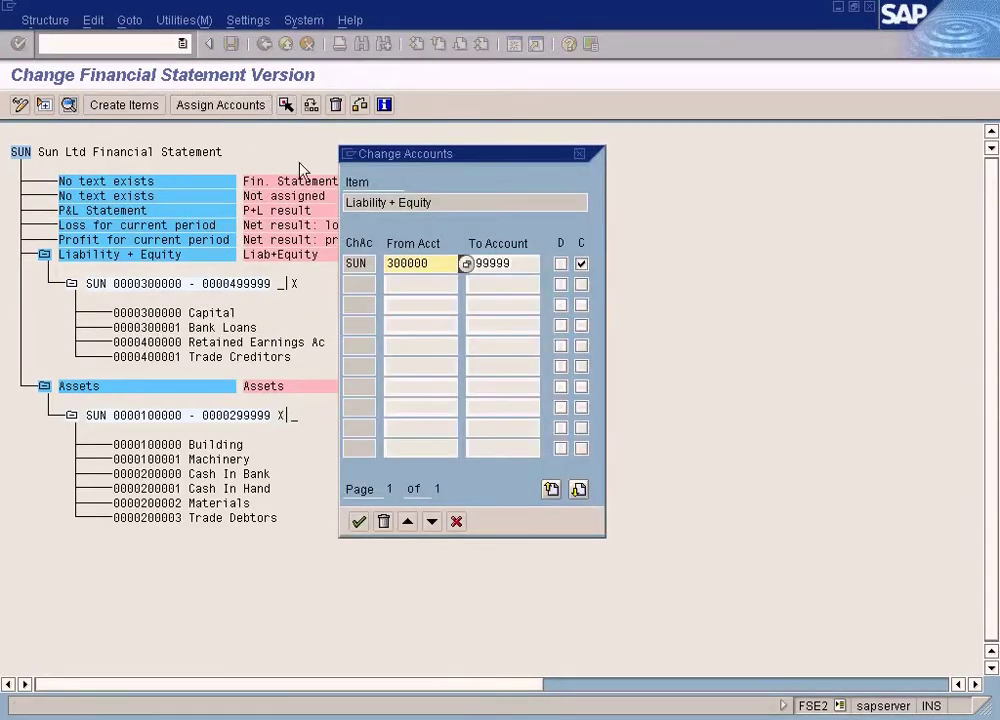
pyautogui.click(466, 263)
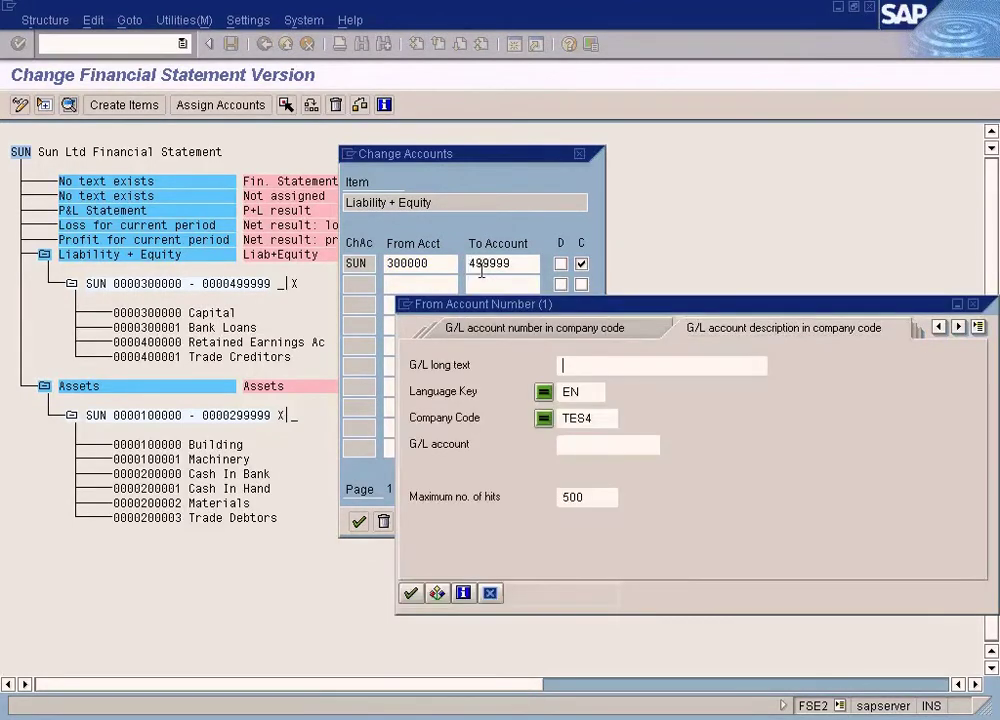
pyautogui.click(411, 594)
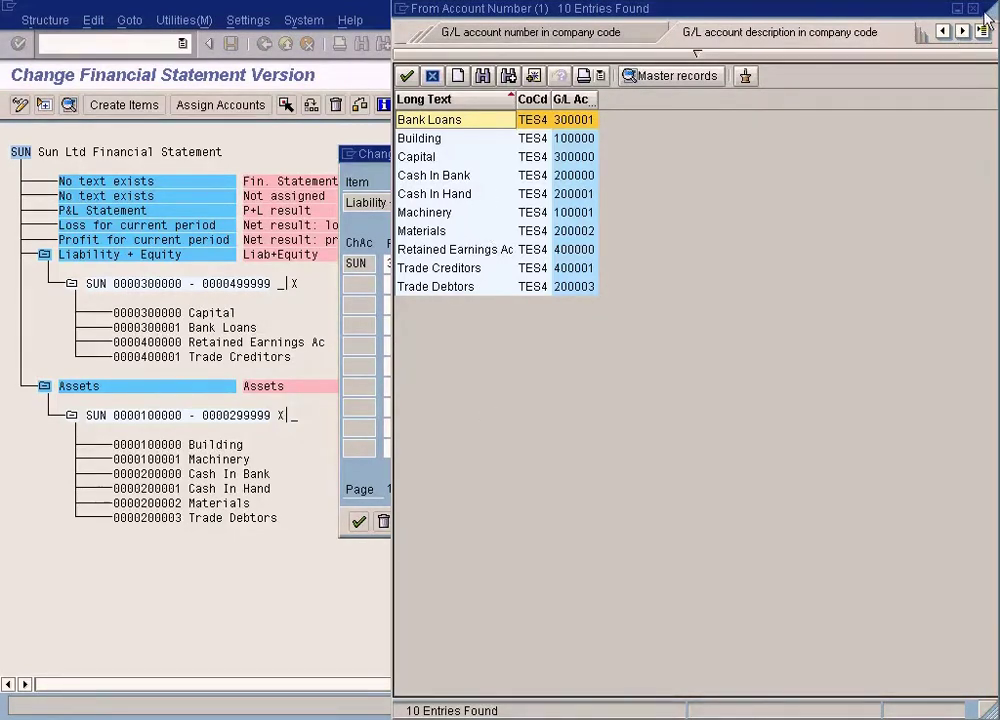
pyautogui.press('Escape')
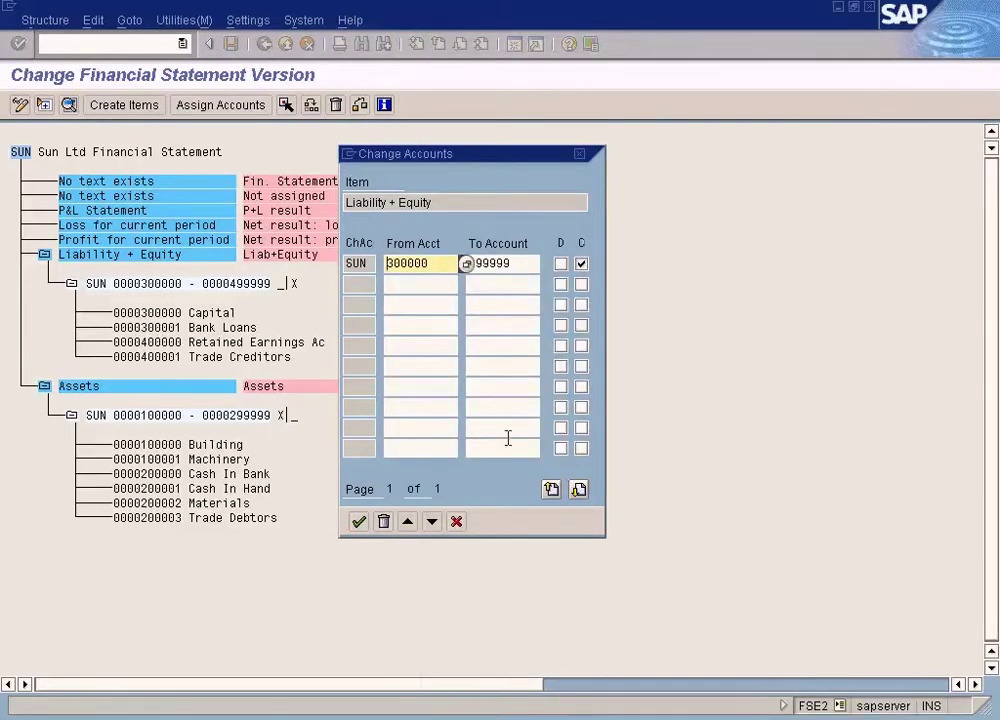
pyautogui.click(456, 521)
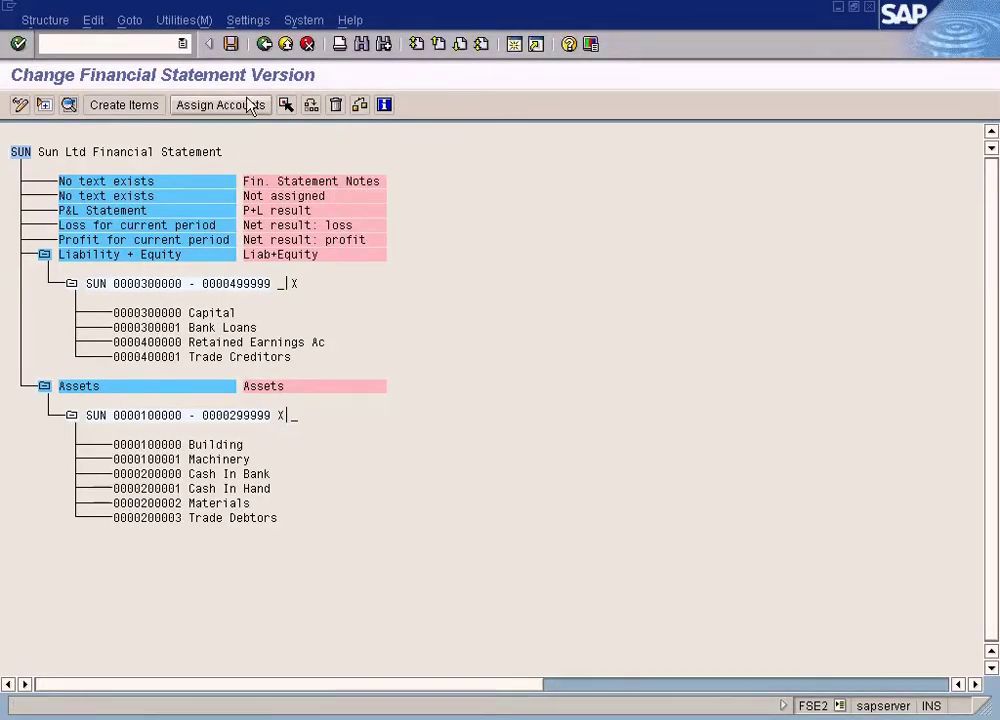
# Save financial statement version SUN.
pyautogui.click(231, 45)
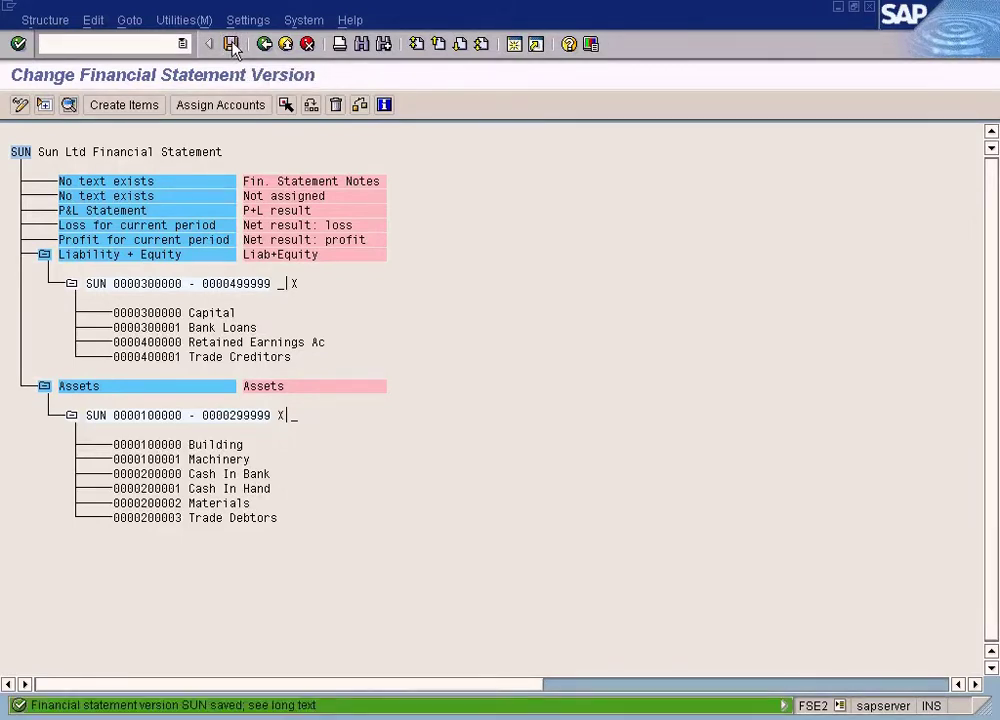
pyautogui.click(300, 197)
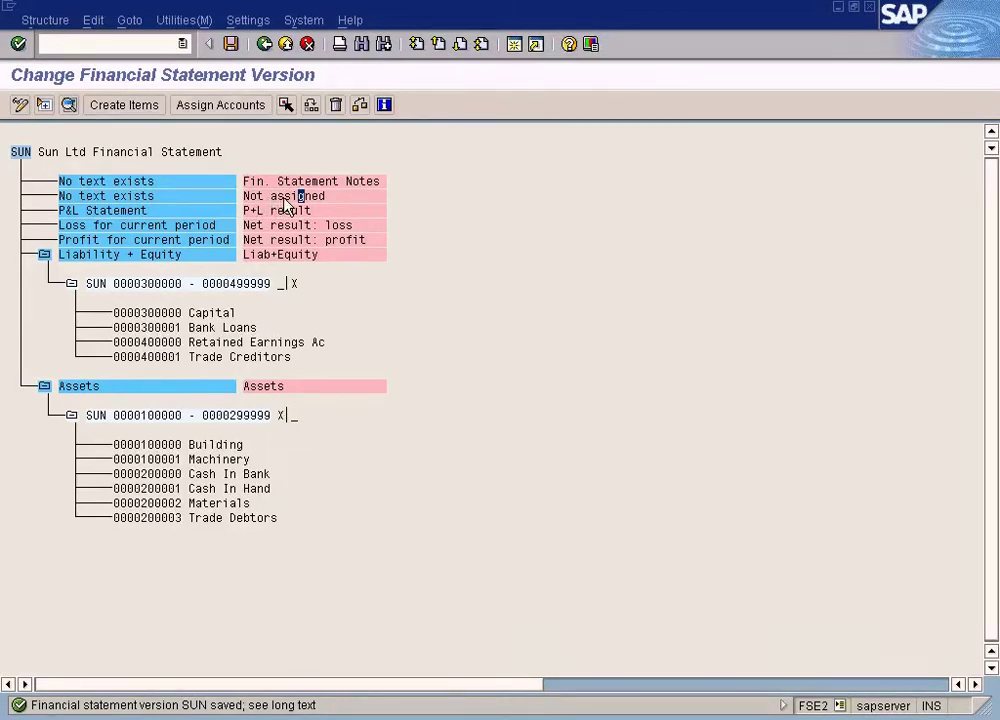
pyautogui.press('Left')
pyautogui.press('Left')
pyautogui.press('Left')
pyautogui.press('Left')
pyautogui.press('Left')
pyautogui.press('Left')
pyautogui.press('Left')
pyautogui.click(290, 198)
# Review the saved entries and go back to the Sun Ltd Financial Statement version details.
pyautogui.click(255, 212)
pyautogui.click(260, 197)
pyautogui.click(249, 240)
pyautogui.press('Down')
pyautogui.click(266, 387)
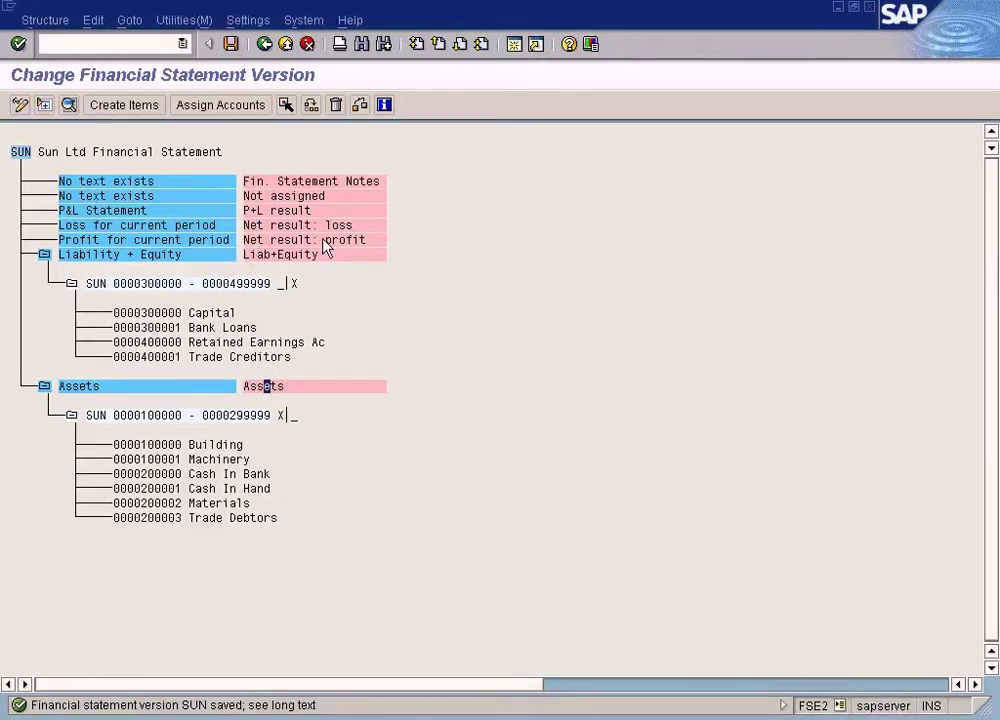
pyautogui.click(266, 45)
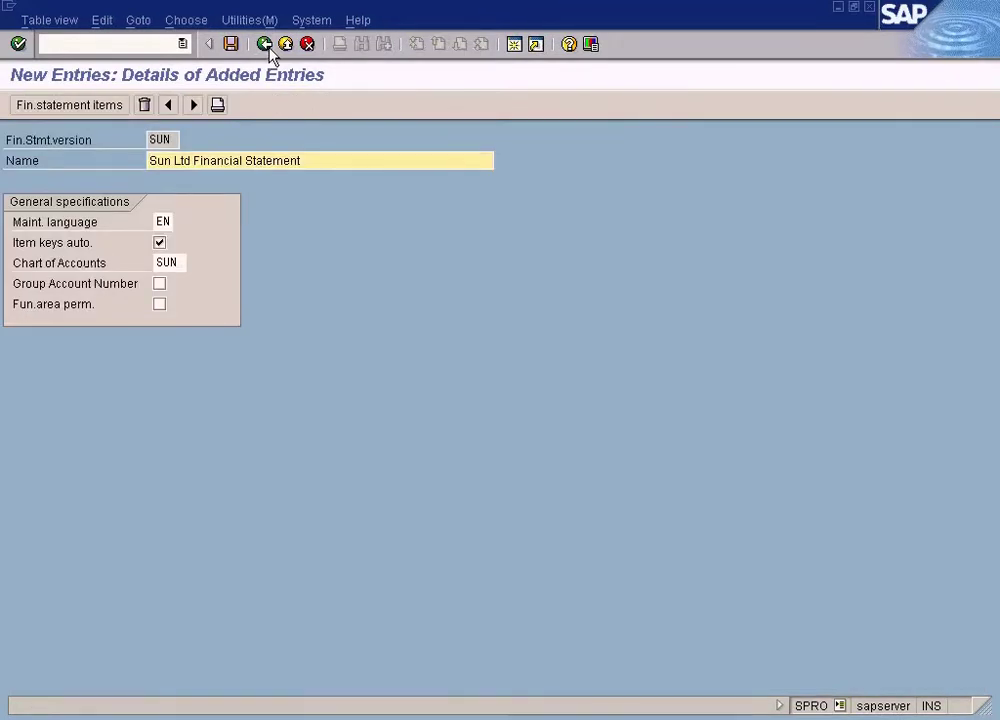
# Leave the implementation guide and return to the SAP Easy Access menu with /n.
pyautogui.click(266, 45)
pyautogui.click(266, 45)
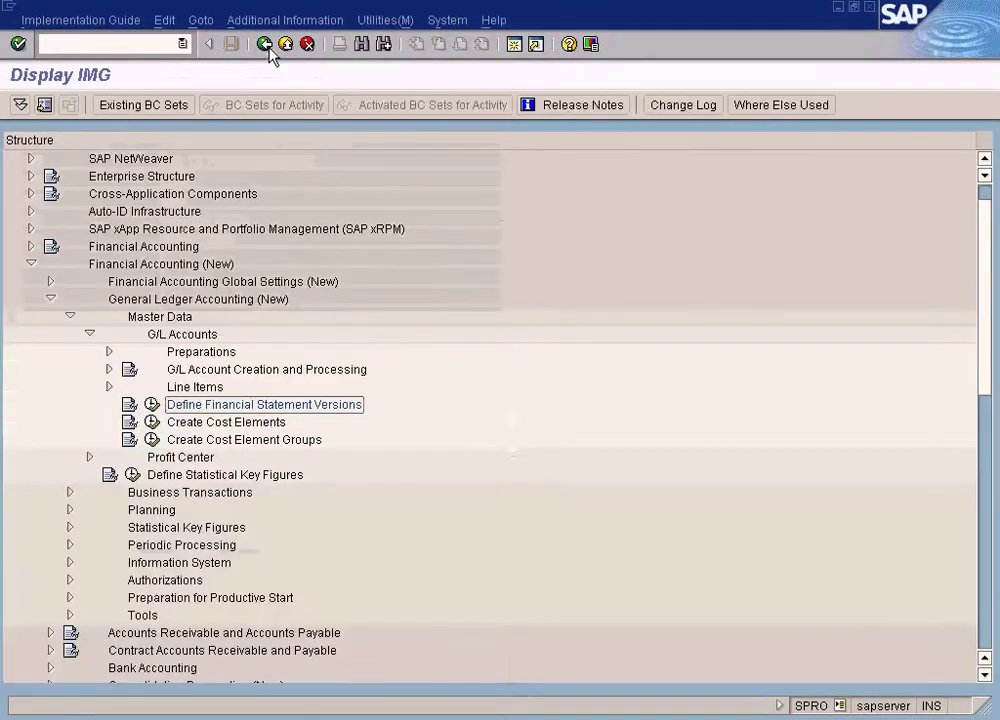
pyautogui.click(119, 48)
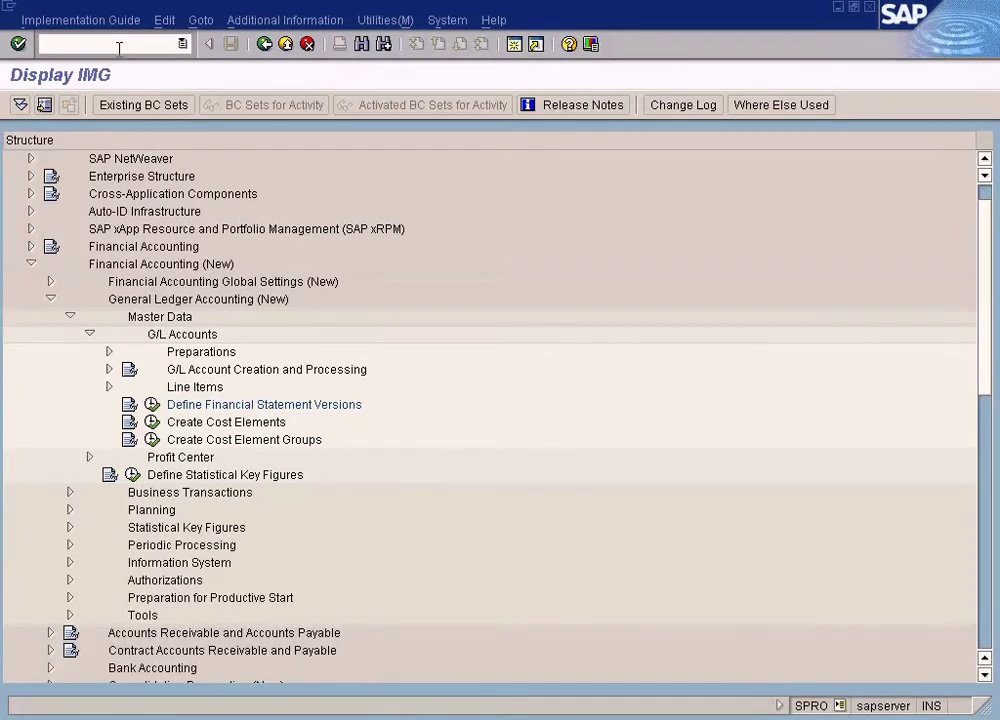
pyautogui.click(370, 718)
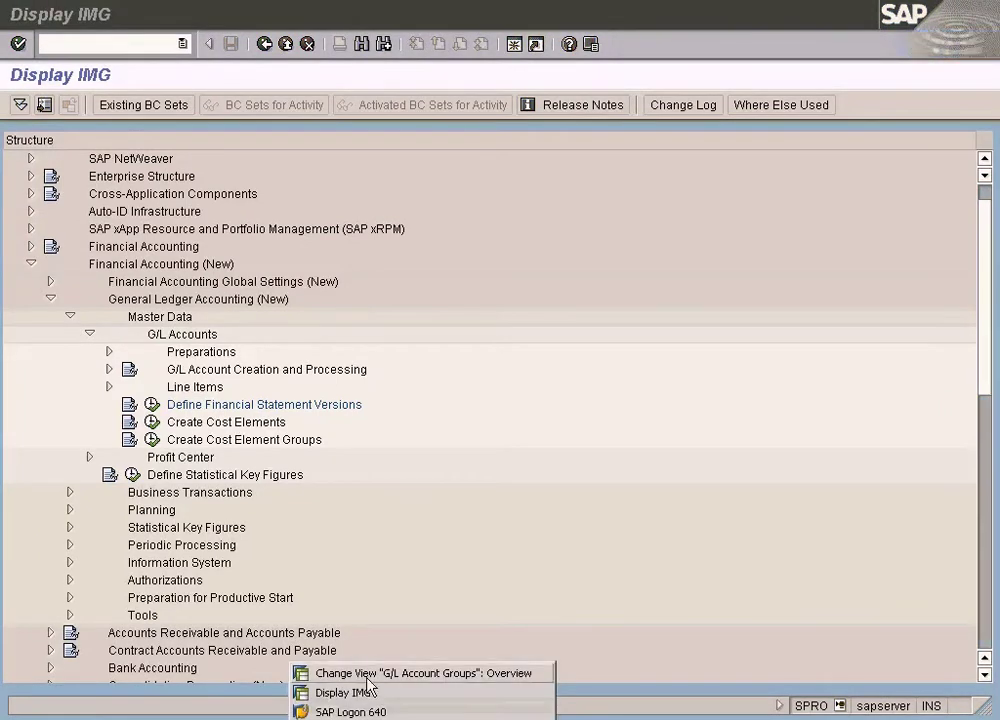
pyautogui.click(370, 675)
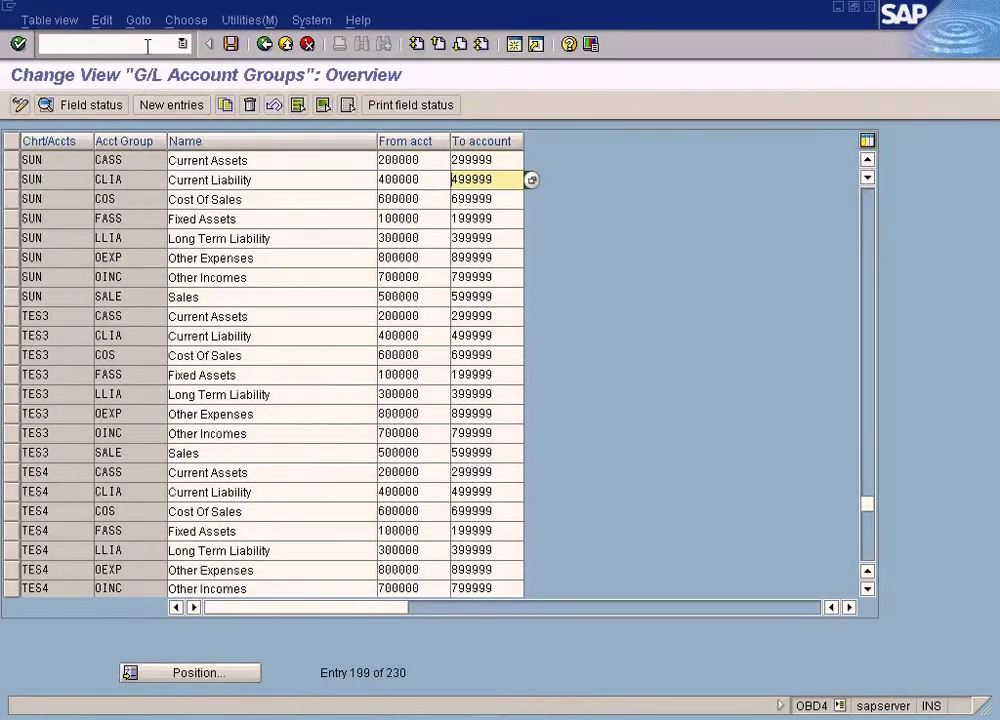
pyautogui.click(147, 42)
pyautogui.write('/n')
pyautogui.press('Return')
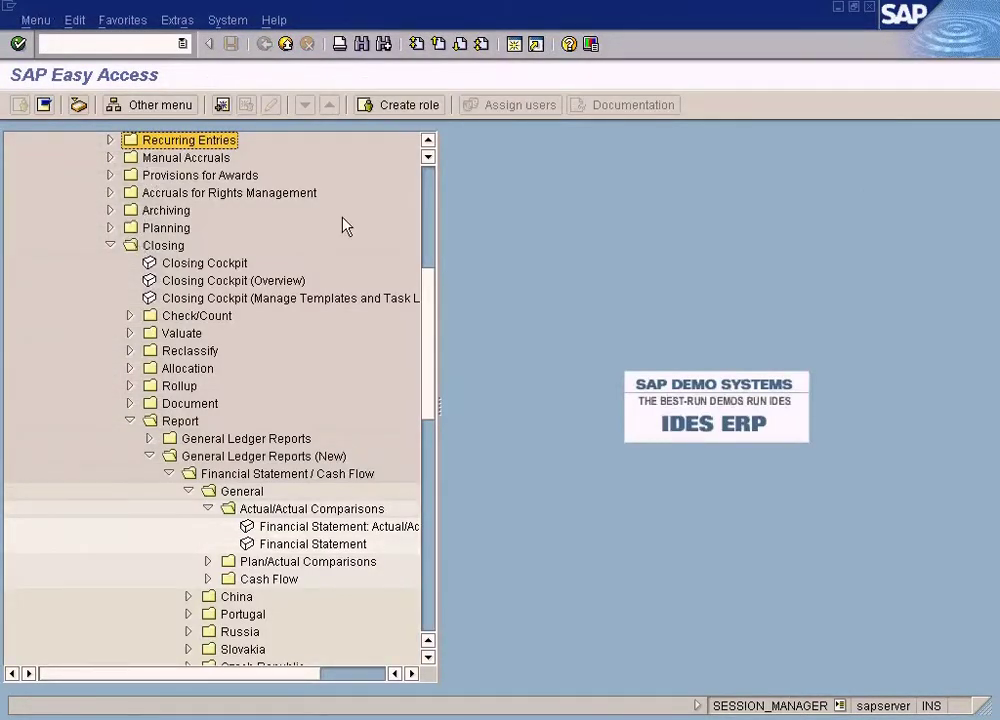
# Expand Accounting > Financial Accounting > General Ledger > Periodic Processing > Closing.
pyautogui.click(429, 142)
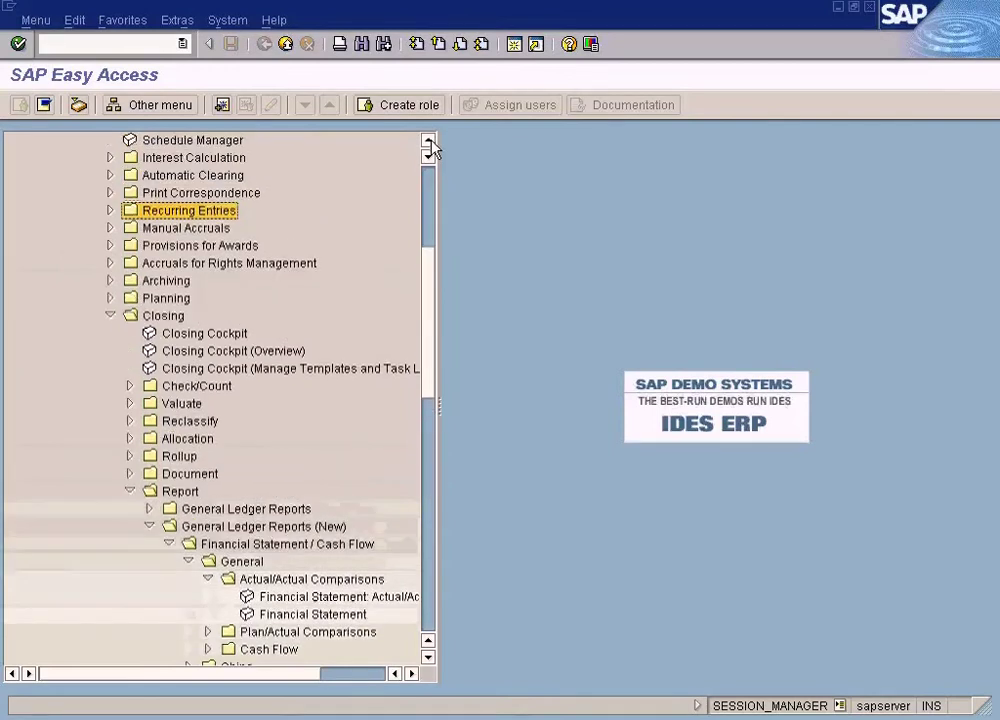
pyautogui.click(429, 142)
pyautogui.click(429, 142)
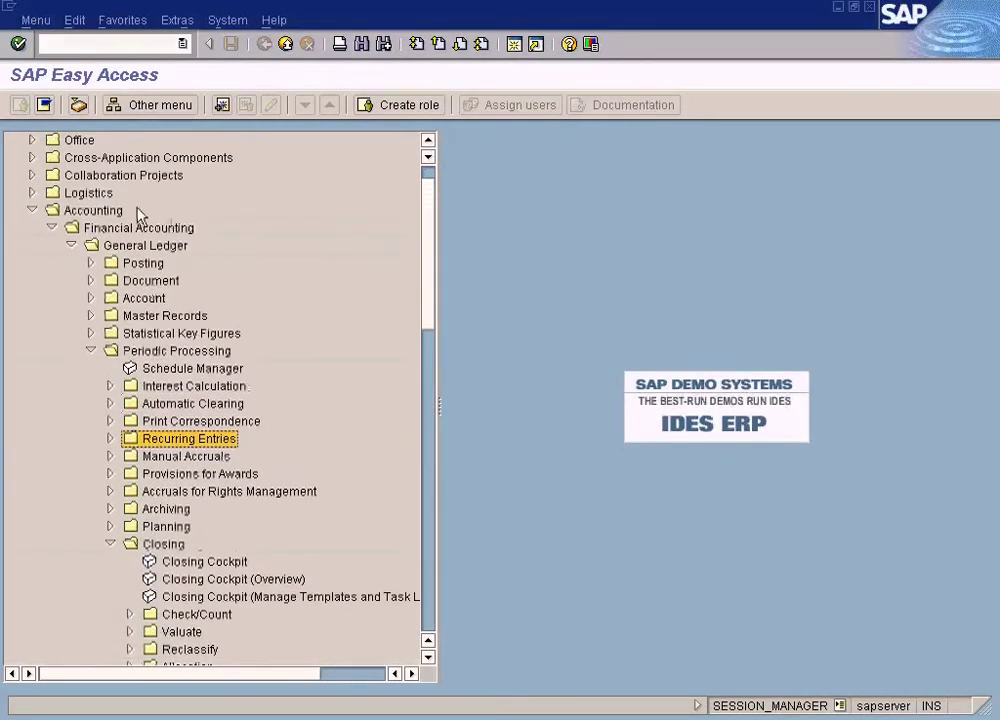
pyautogui.click(95, 210)
pyautogui.click(124, 230)
pyautogui.click(128, 246)
pyautogui.click(155, 352)
pyautogui.click(161, 544)
# Drill through Report > General Ledger Reports (New) > Financial Statement / Cash Flow > Actual/Actual Comparisons to Financial Statement.
pyautogui.scroll(-1, 170, 546)
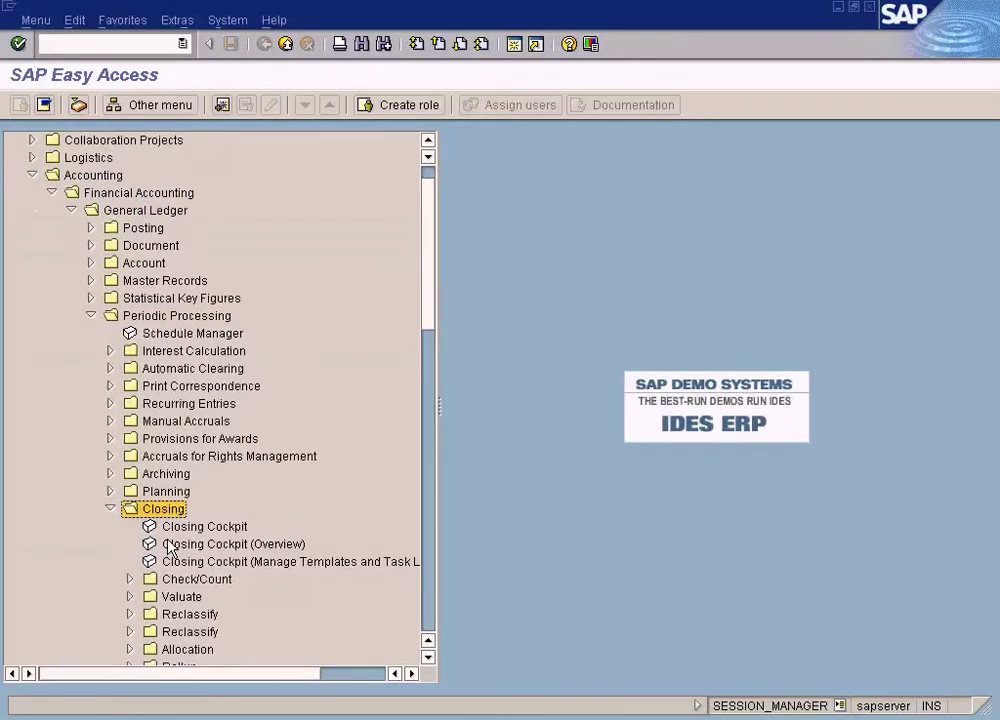
pyautogui.scroll(-4, 170, 546)
pyautogui.click(170, 542)
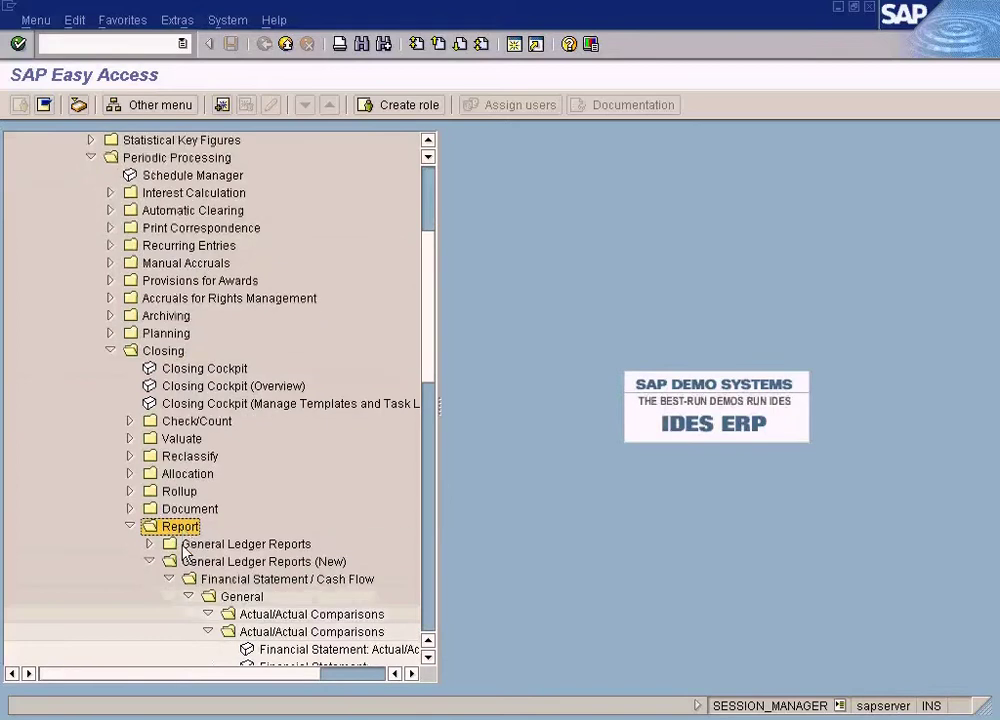
pyautogui.scroll(-1, 185, 550)
pyautogui.click(275, 512)
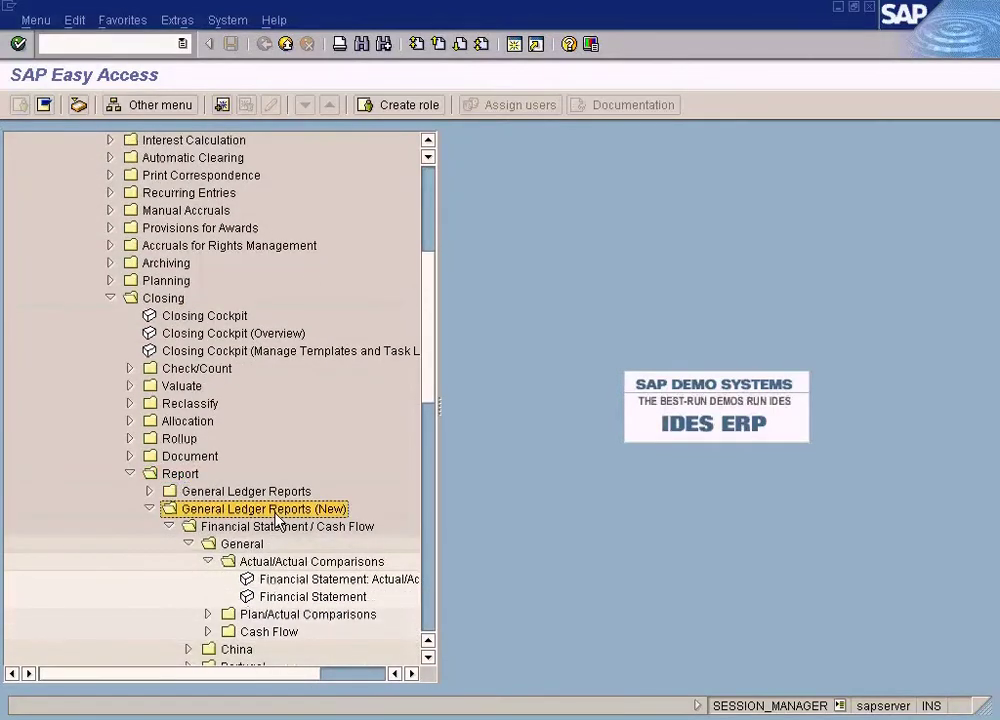
pyautogui.scroll(-1, 280, 515)
pyautogui.click(289, 476)
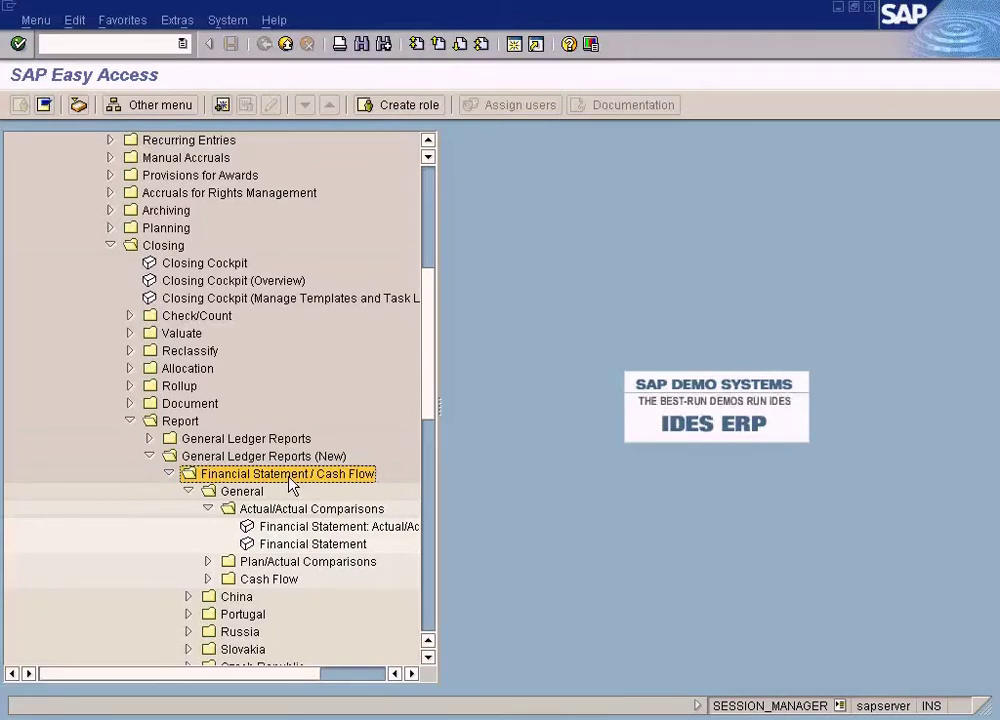
pyautogui.click(264, 494)
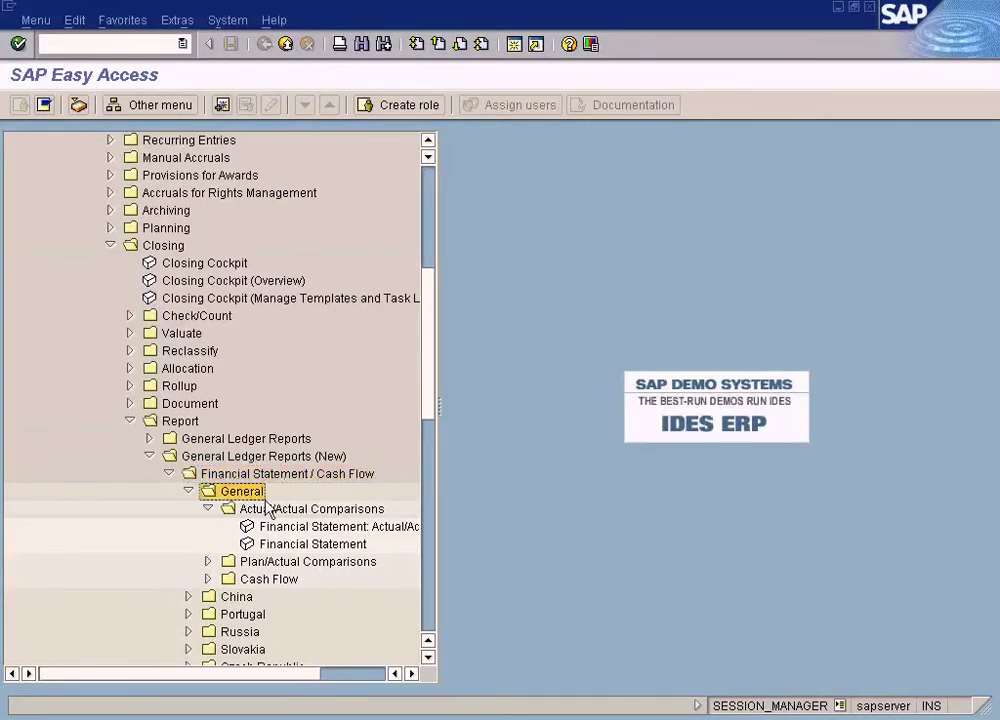
pyautogui.click(292, 511)
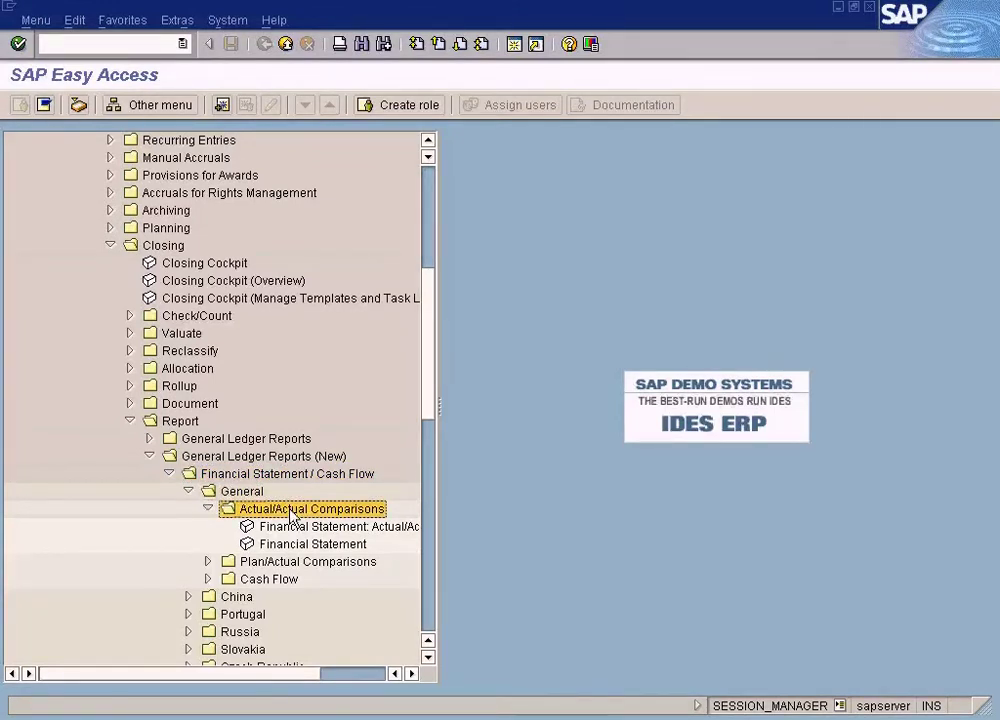
pyautogui.click(316, 546)
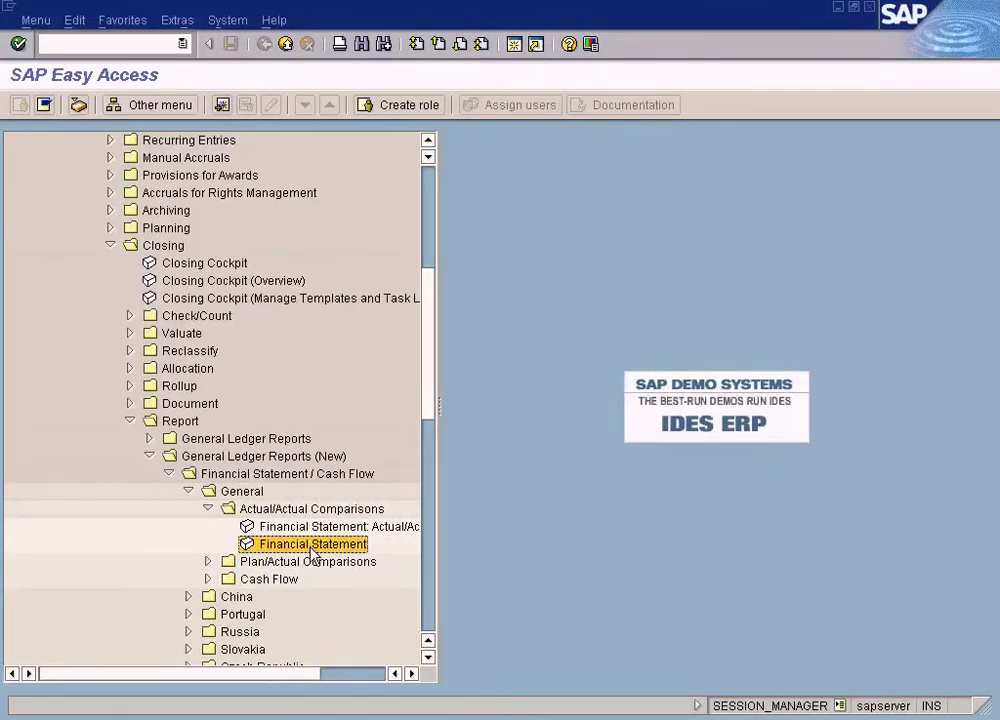
# Launch the Financial Statement report with chart of accounts and company code sun and version SUN.
pyautogui.doubleClick(312, 546)
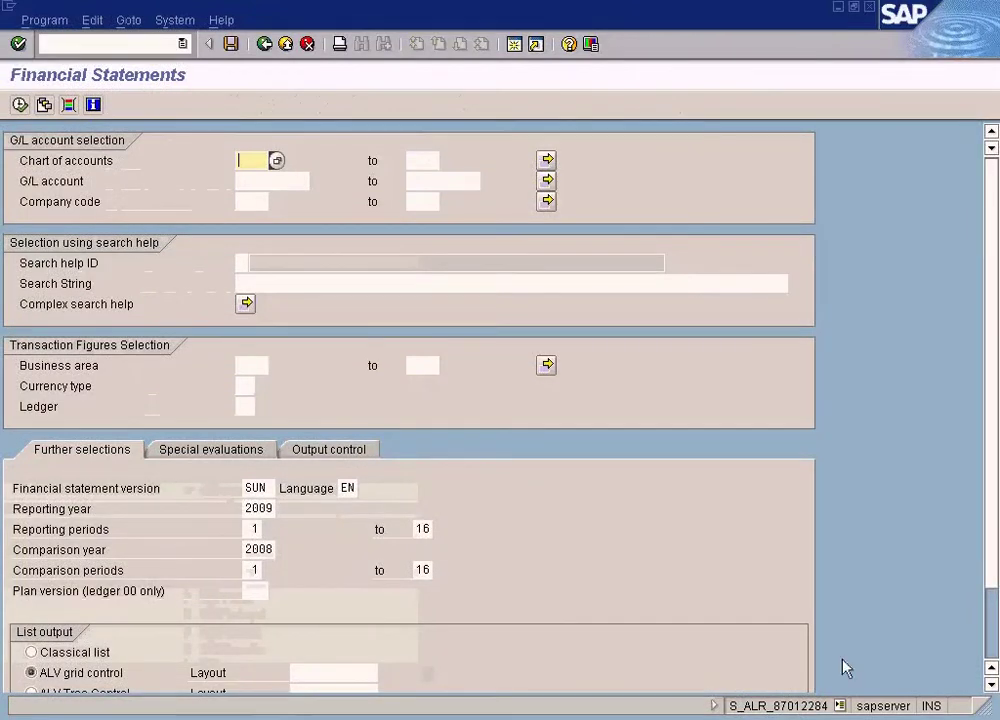
pyautogui.click(840, 705)
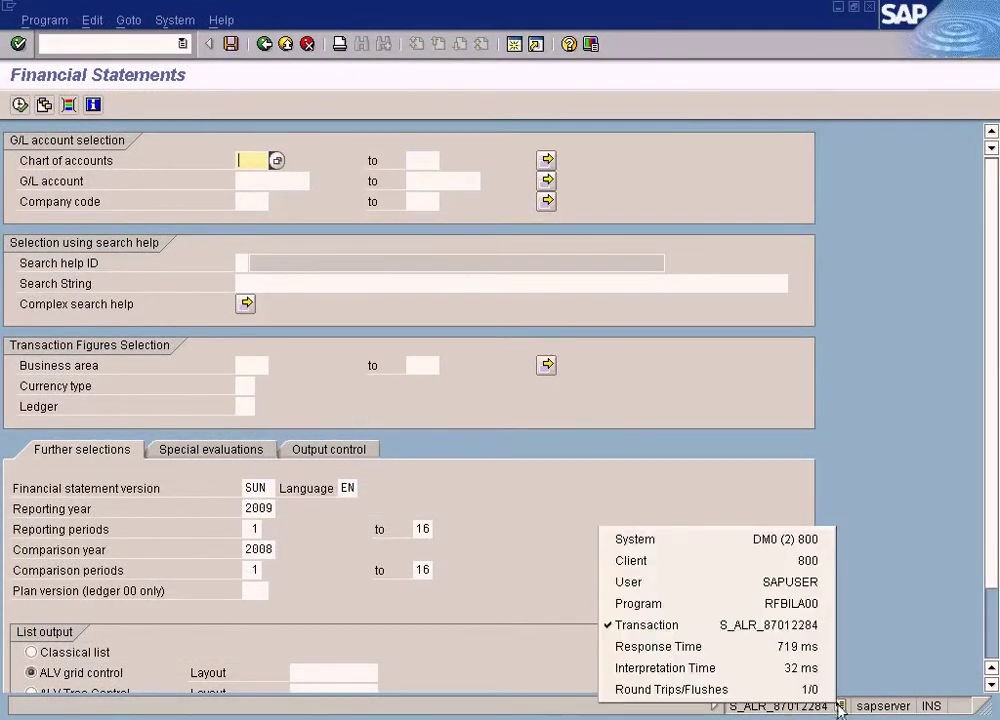
pyautogui.click(810, 627)
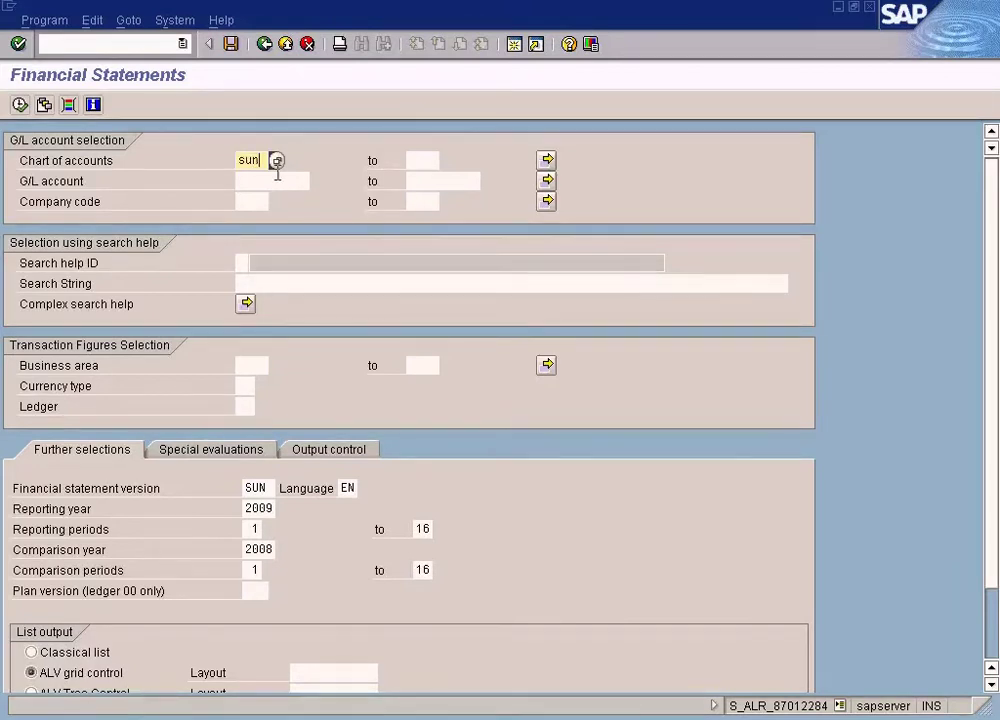
pyautogui.click(248, 204)
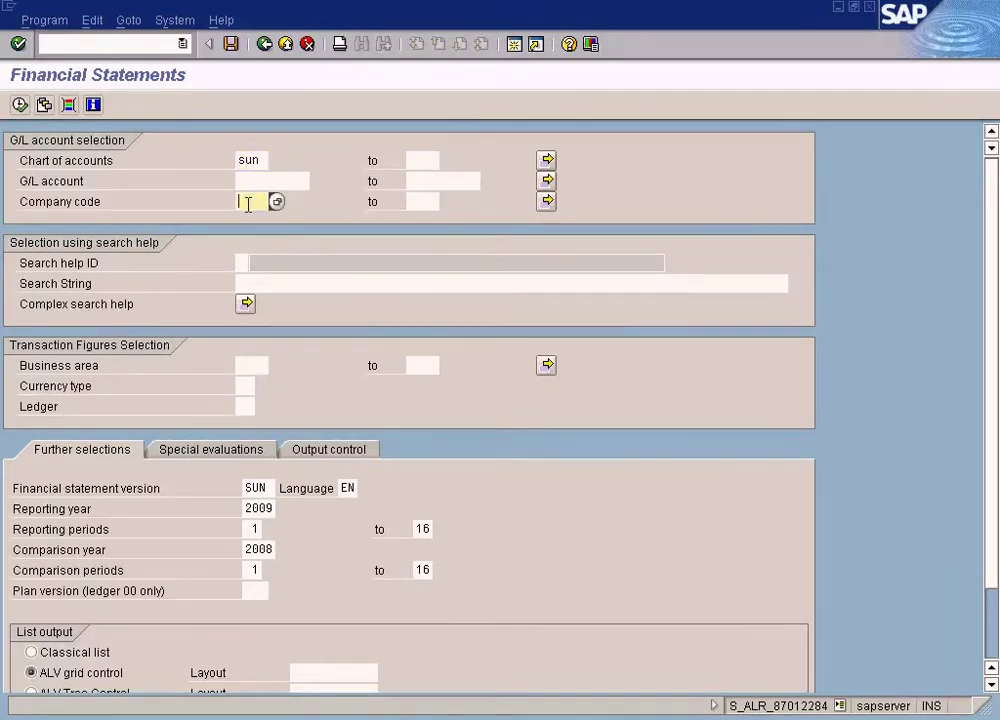
pyautogui.write('sun')
pyautogui.click(268, 487)
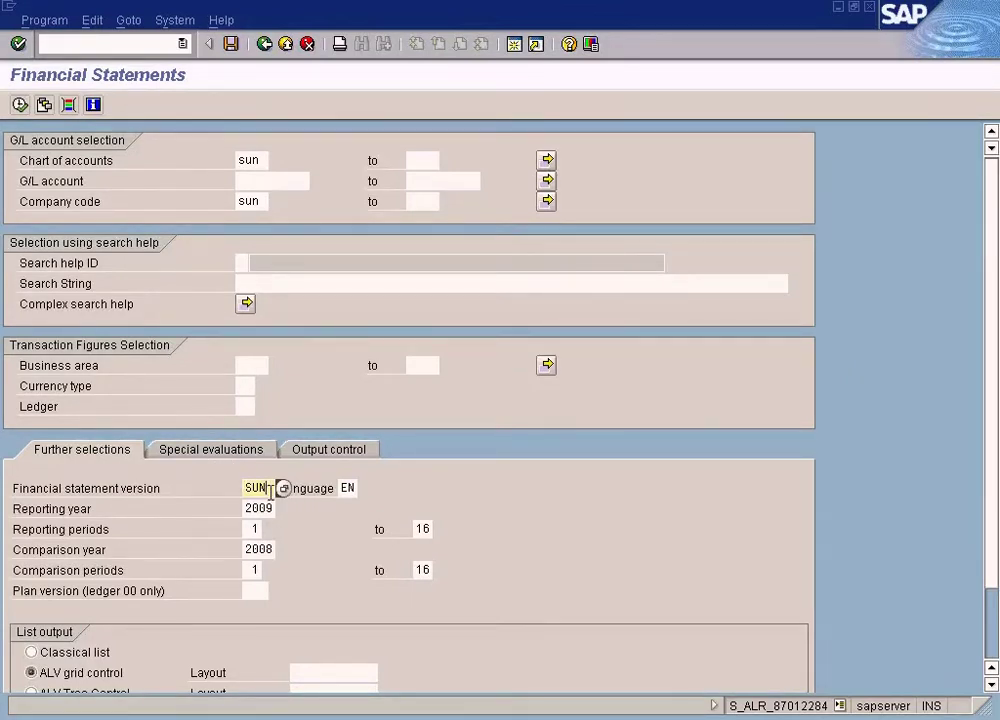
pyautogui.moveTo(271, 485); pyautogui.dragTo(199, 484)
pyautogui.click(370, 716)
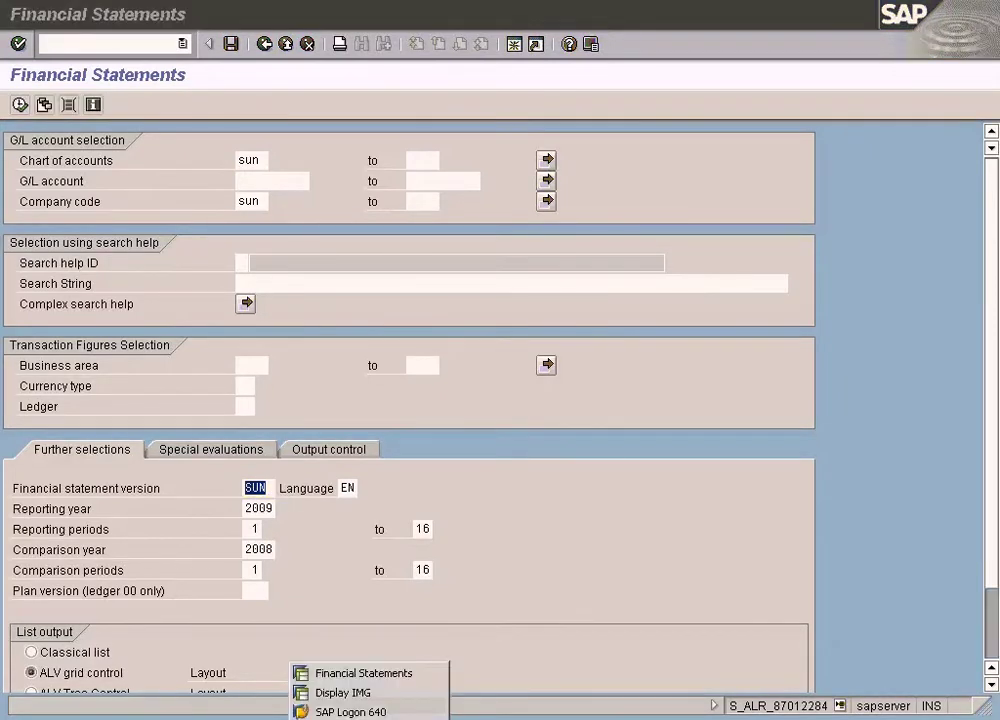
pyautogui.click(373, 692)
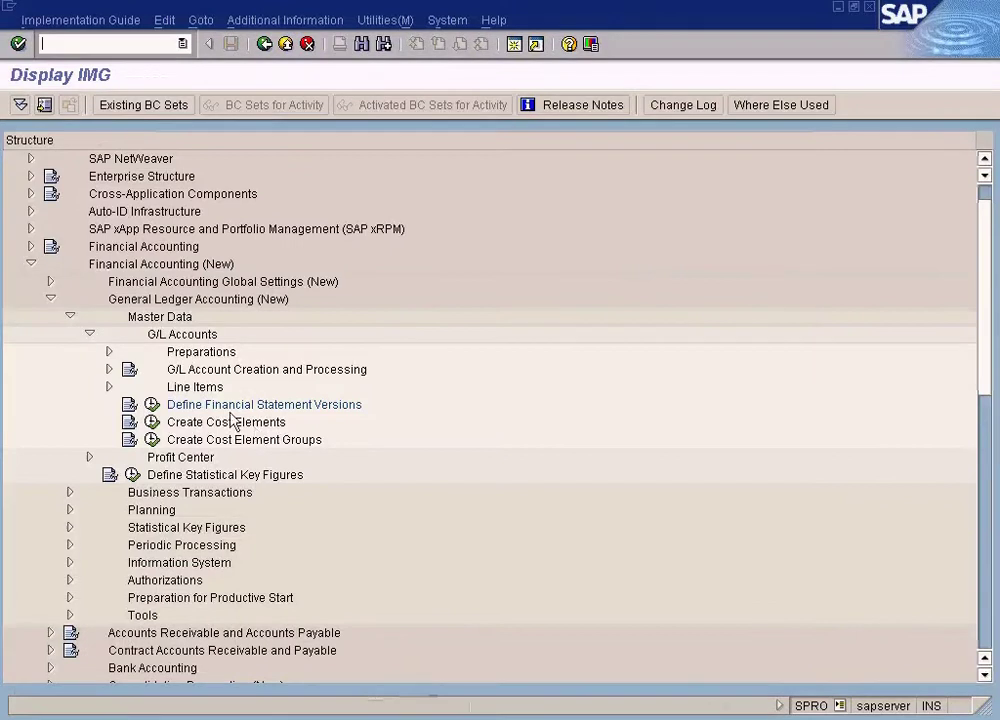
pyautogui.click(152, 404)
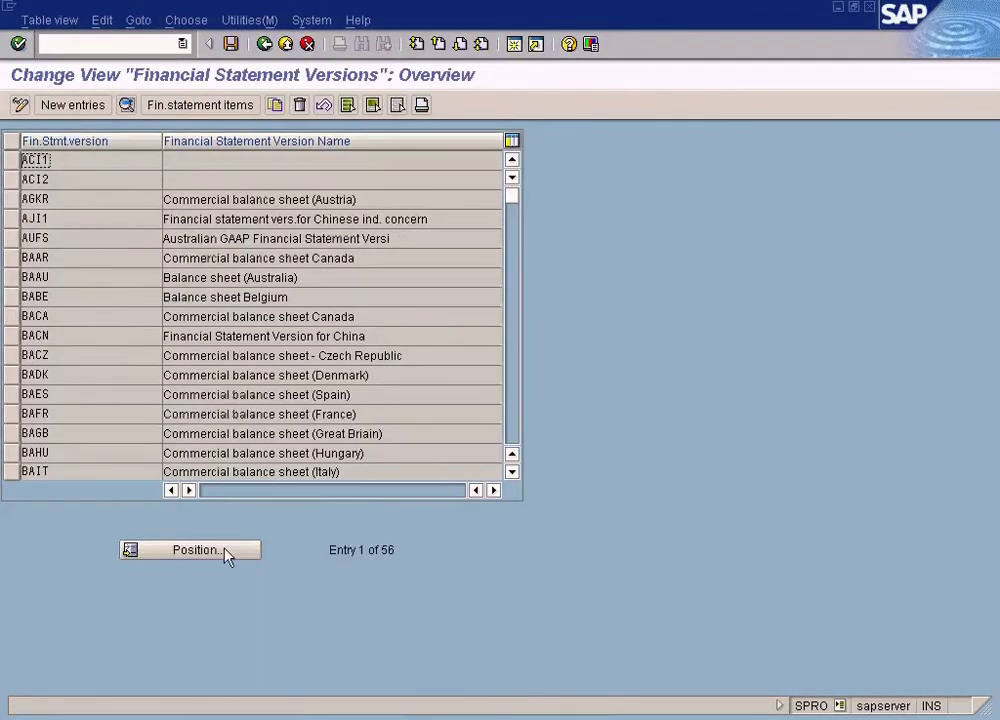
pyautogui.click(215, 553)
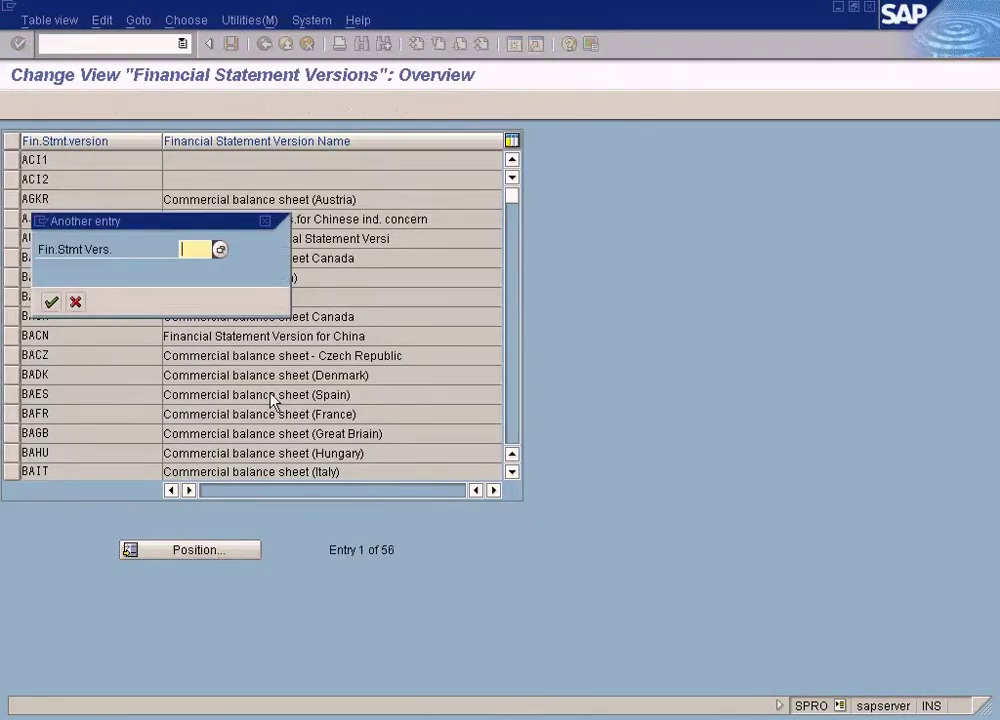
pyautogui.write('sun')
pyautogui.press('Return')
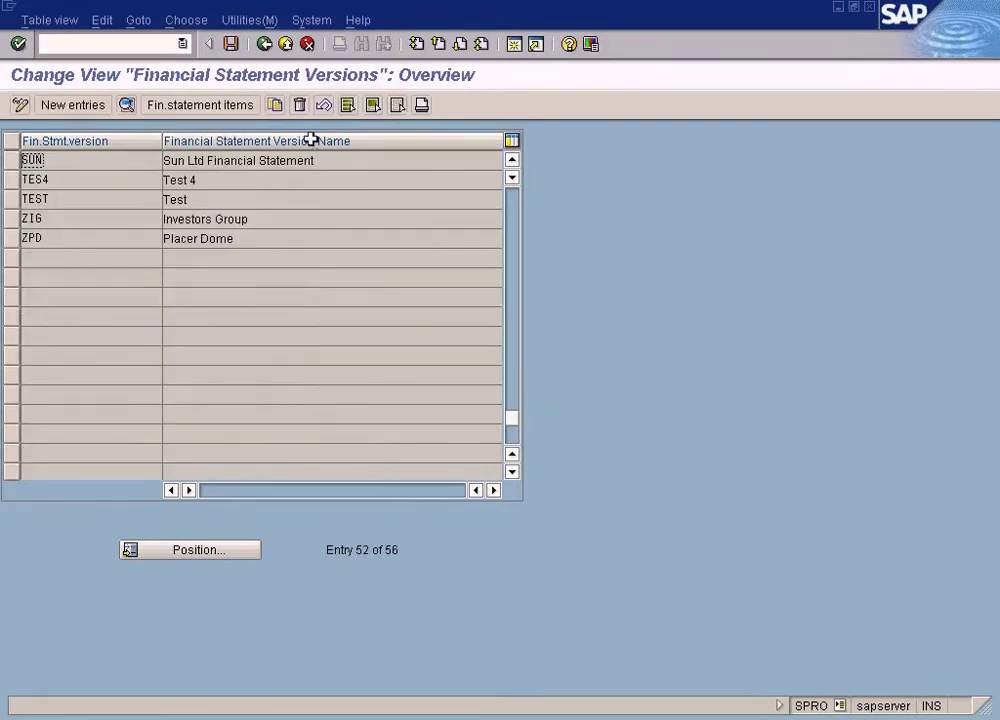
pyautogui.click(235, 160)
pyautogui.click(93, 158)
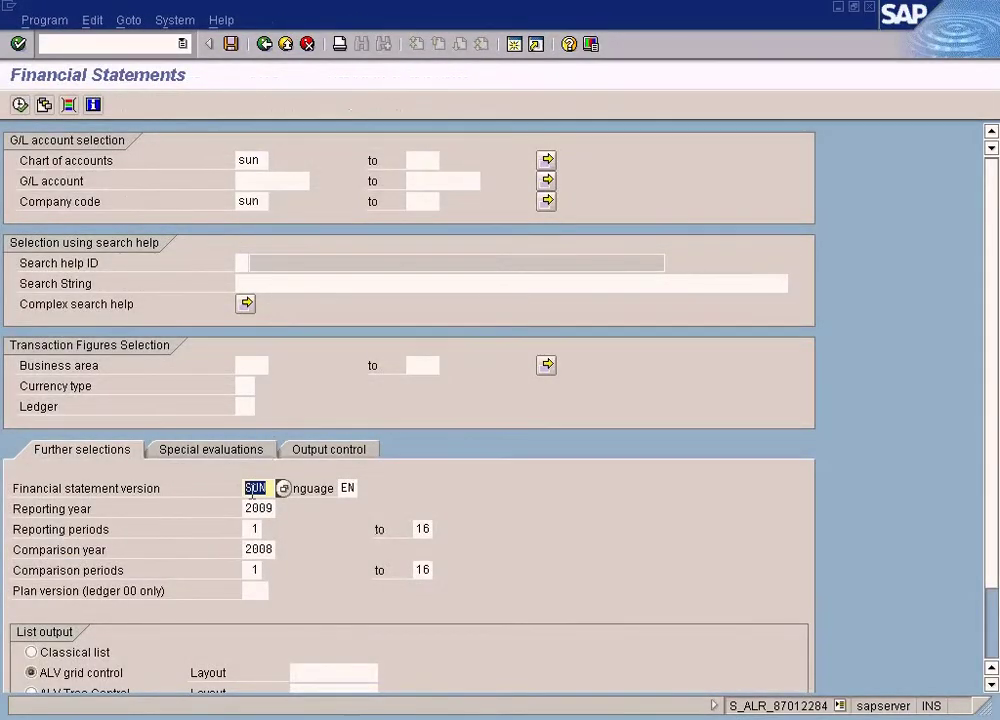
# Run the financial statement in USD for reporting year 2009 against 2008.
pyautogui.click(249, 510)
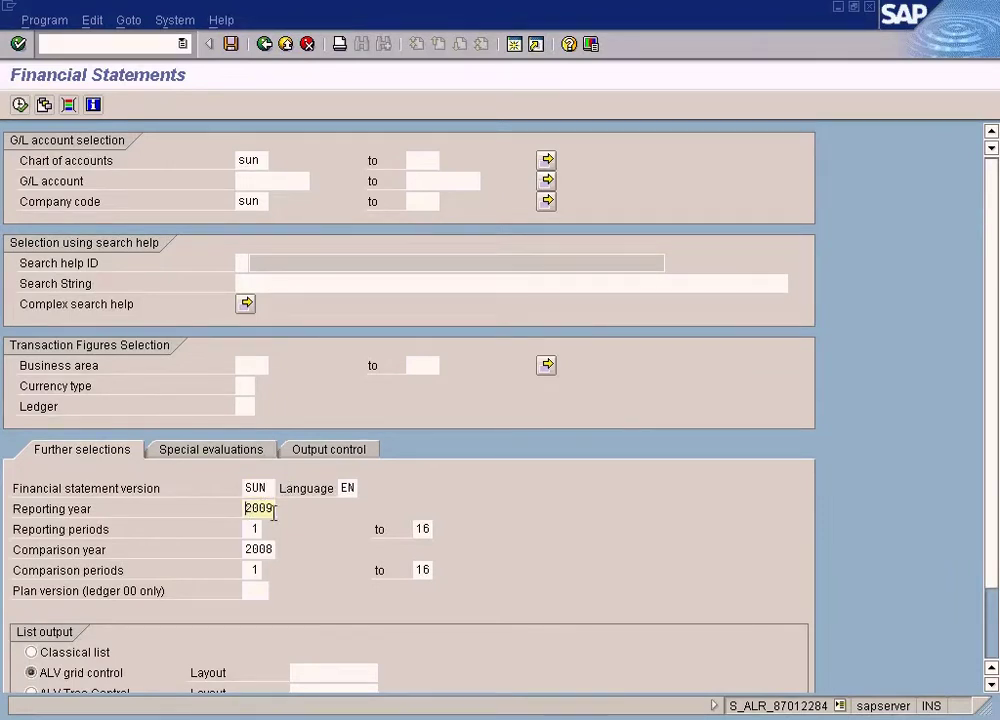
pyautogui.moveTo(270, 511); pyautogui.dragTo(233, 513)
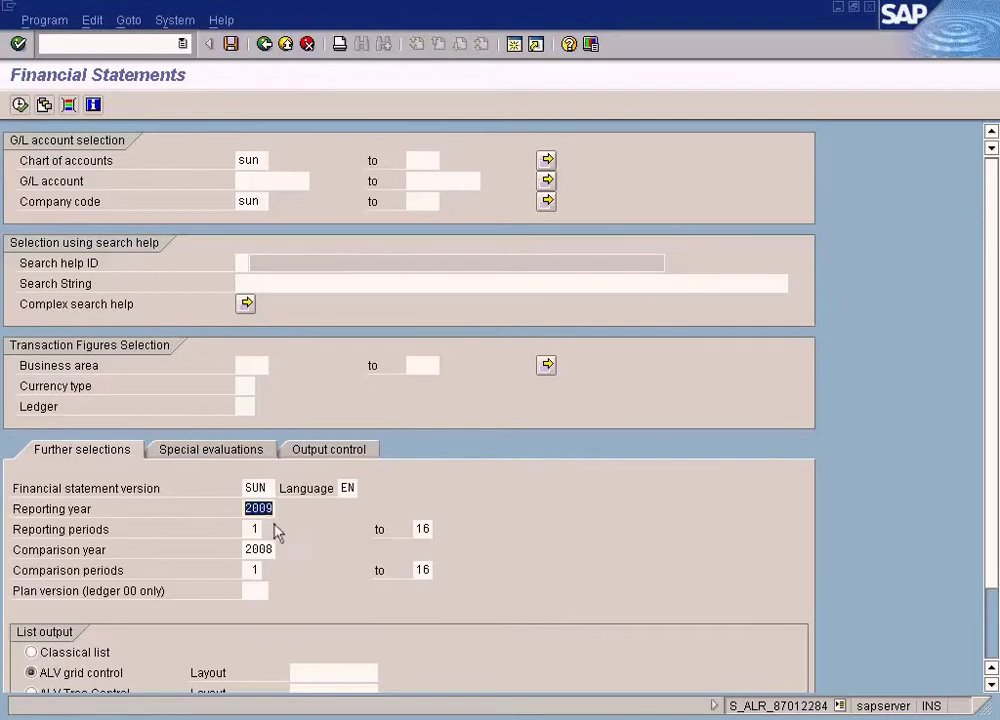
pyautogui.click(257, 549)
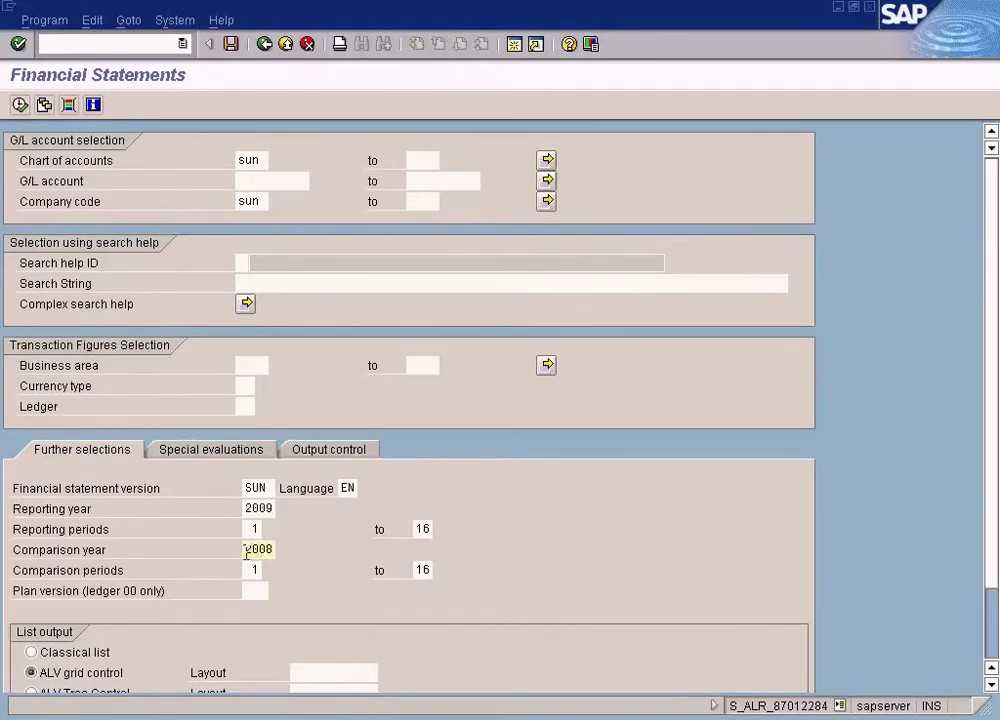
pyautogui.moveTo(247, 552); pyautogui.dragTo(292, 548)
pyautogui.click(268, 511)
pyautogui.click(990, 686)
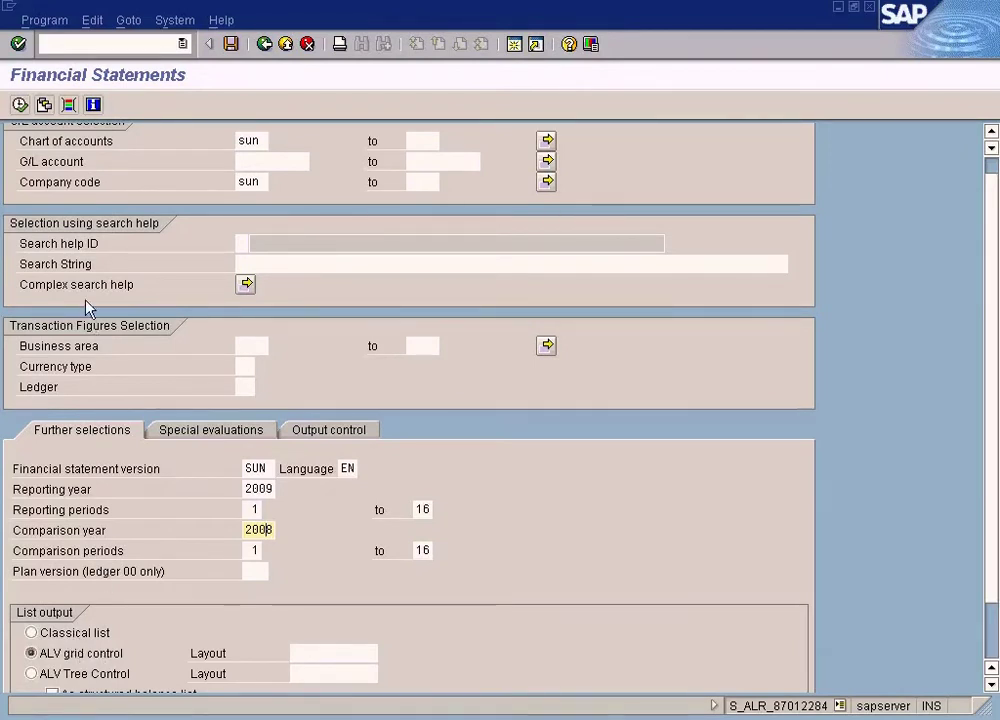
pyautogui.click(19, 105)
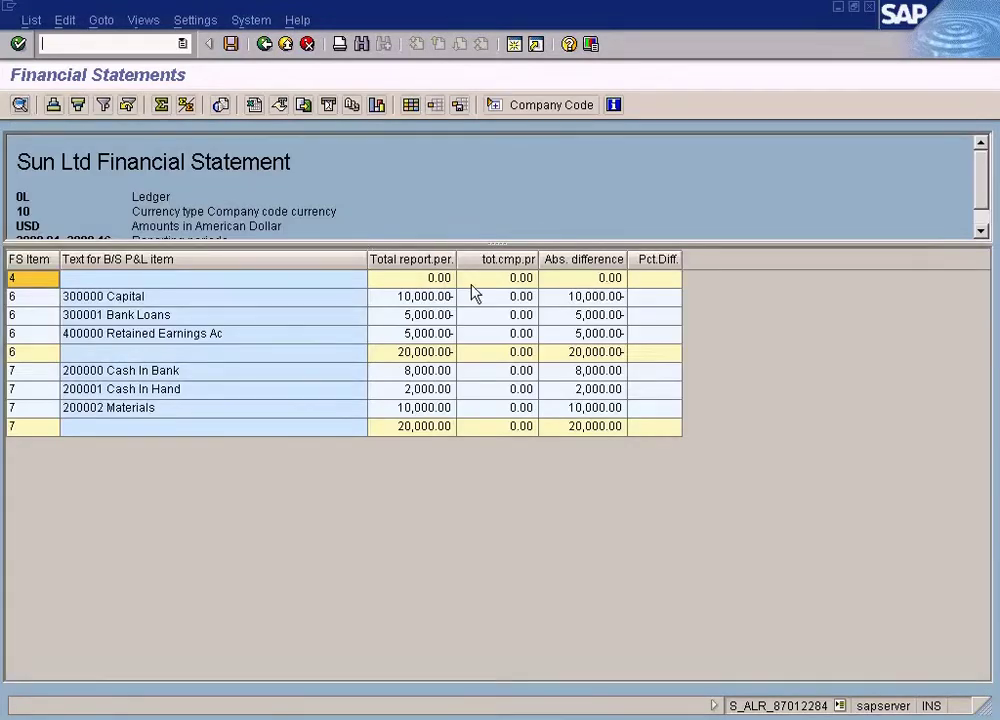
# Check the Capital, Bank Loans and Retained Earnings Ac lines totalling 20,000.00.
pyautogui.click(418, 297)
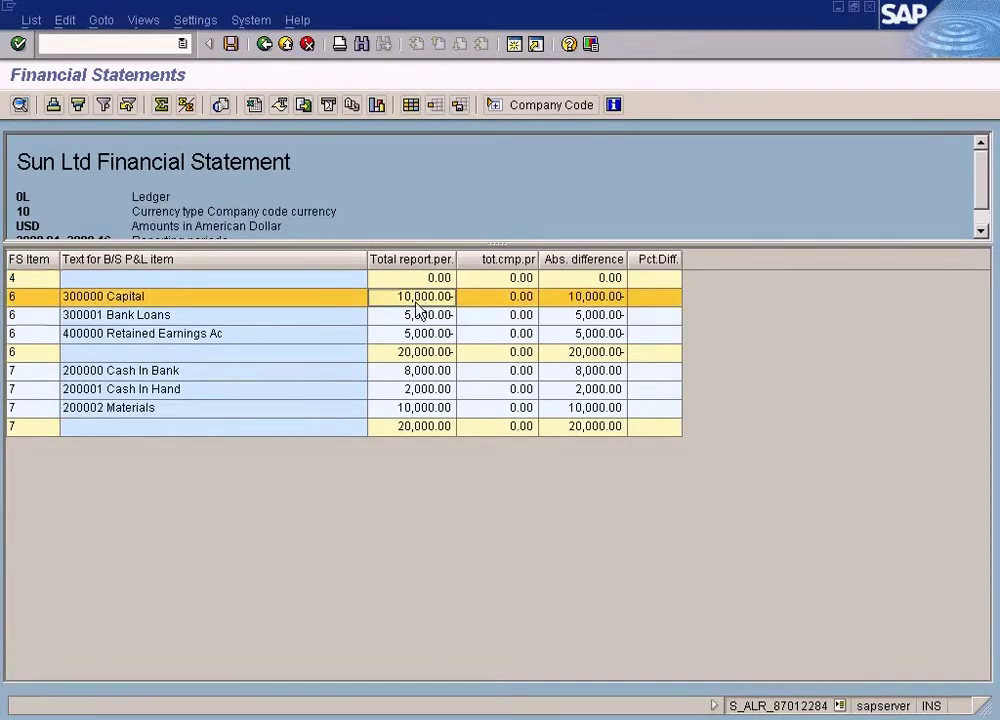
pyautogui.click(981, 232)
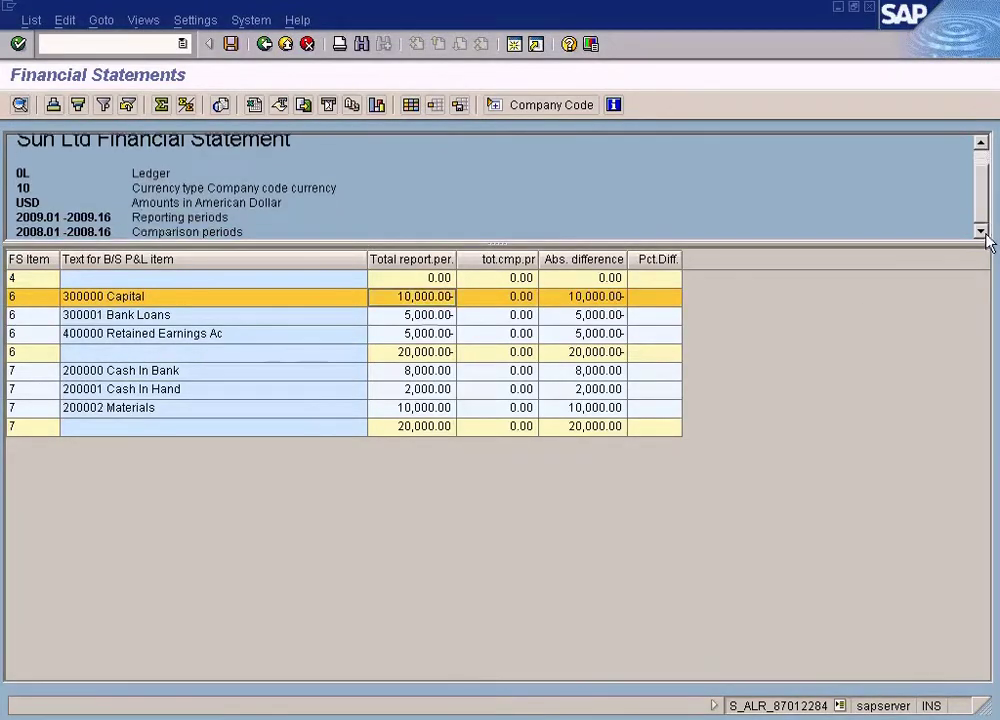
pyautogui.click(420, 333)
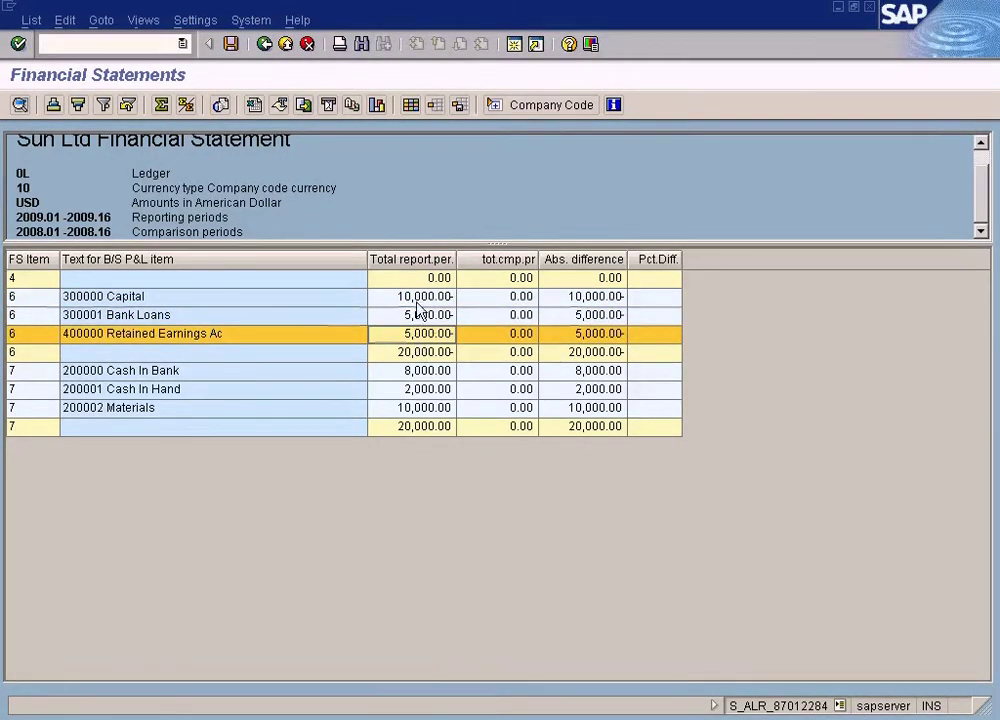
pyautogui.click(417, 297)
pyautogui.click(417, 316)
pyautogui.click(416, 336)
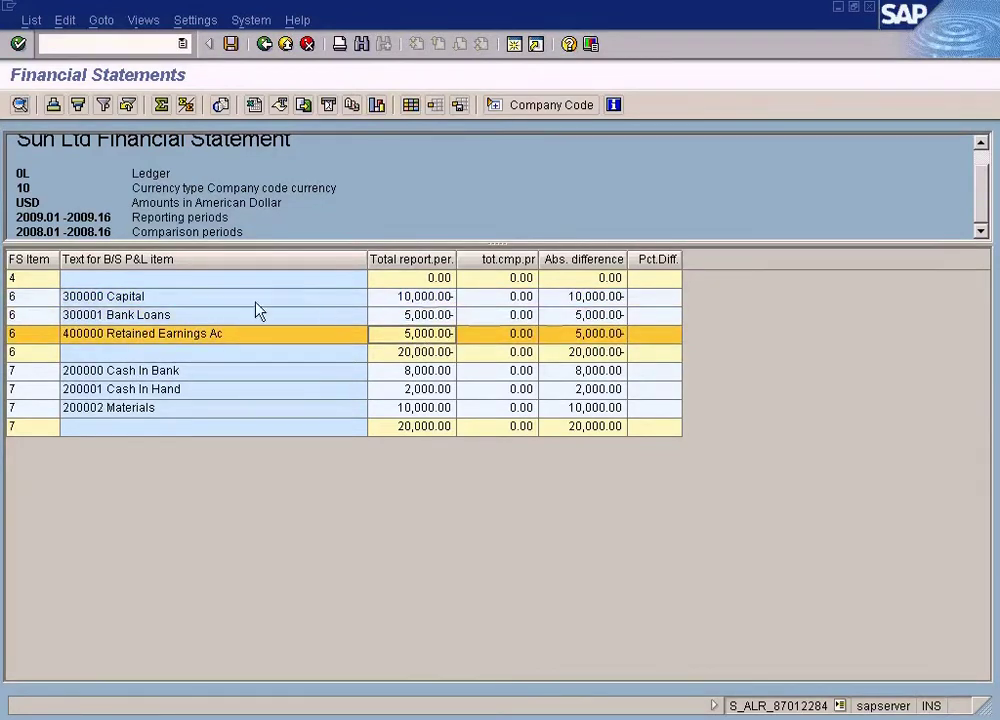
pyautogui.click(410, 297)
pyautogui.click(406, 318)
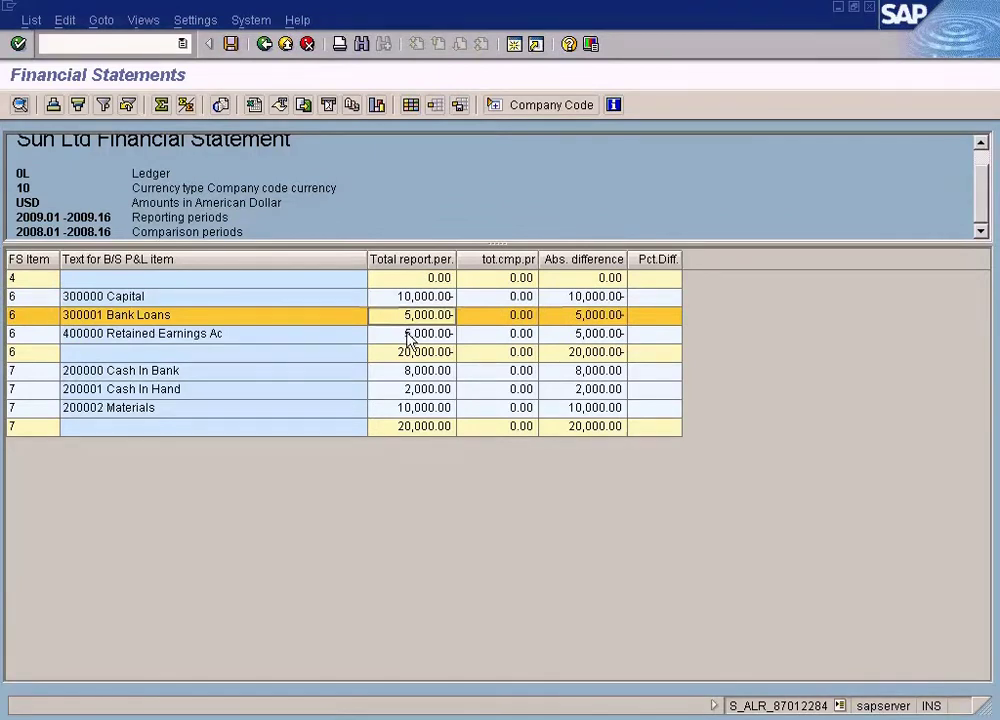
pyautogui.click(406, 334)
pyautogui.click(404, 355)
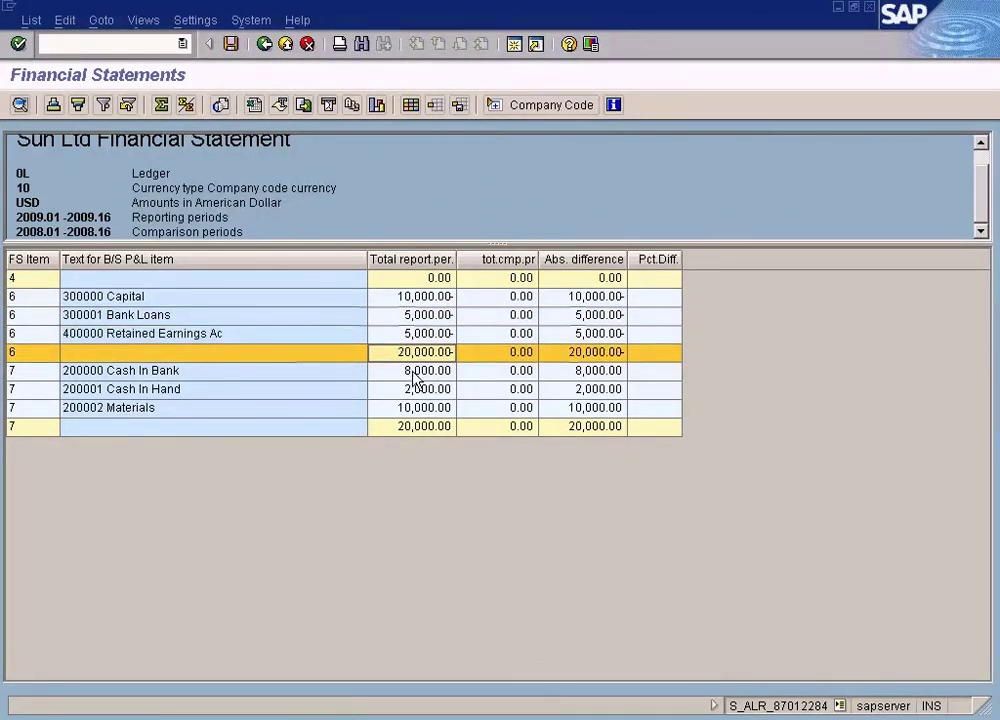
# Check the Cash In Bank, Cash In Hand and Materials balances totalling 20,000.00.
pyautogui.click(413, 372)
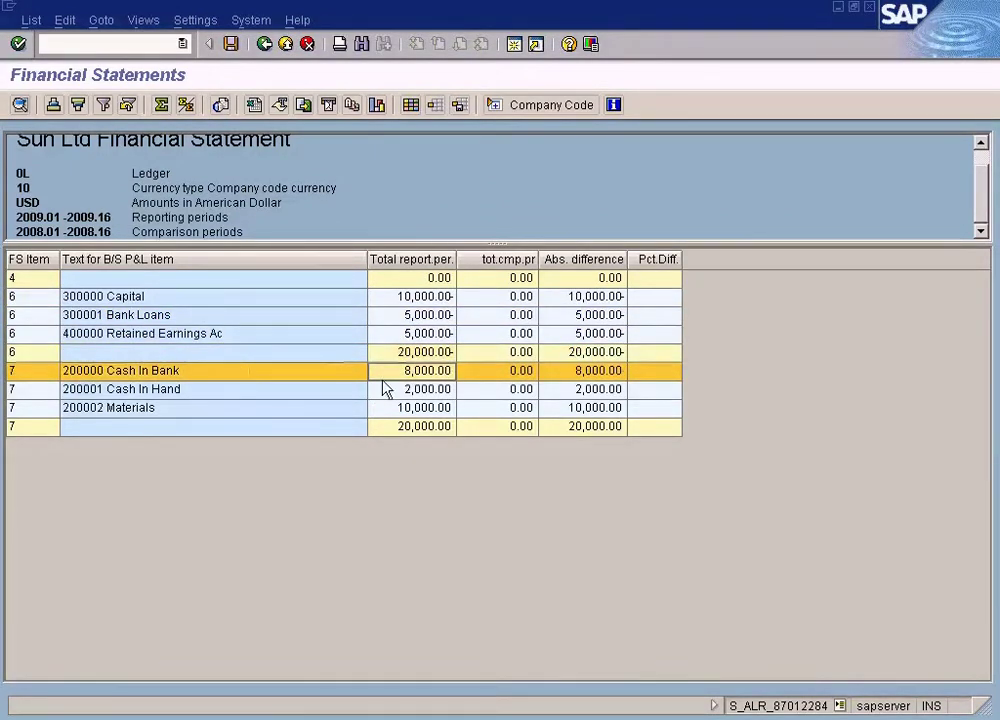
pyautogui.click(416, 392)
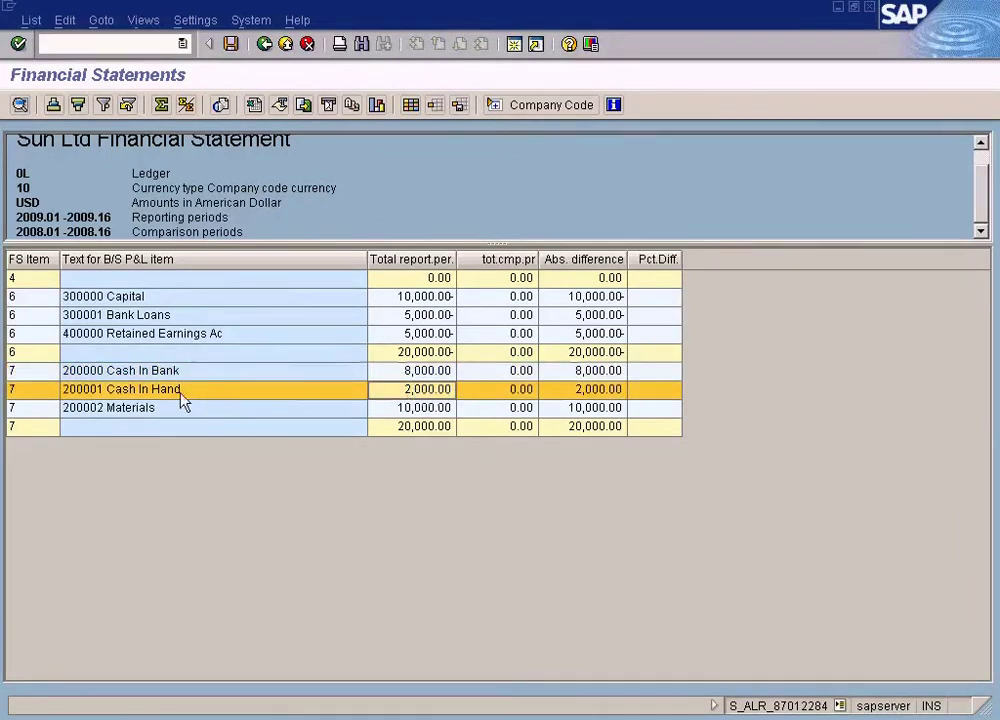
pyautogui.click(413, 412)
pyautogui.click(415, 424)
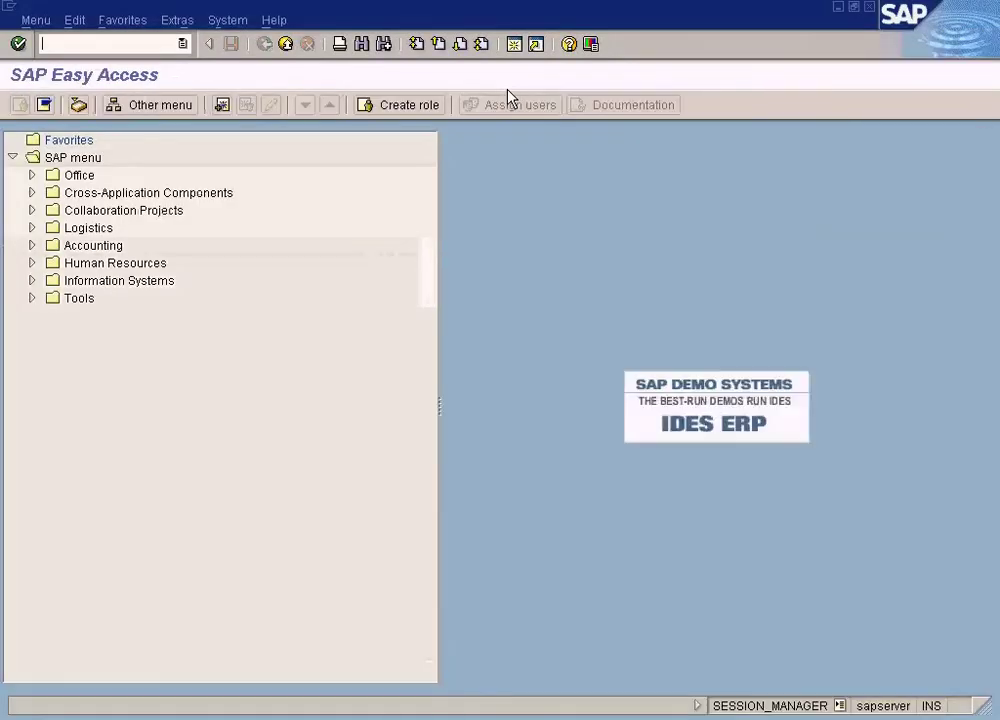
# Display posting document 100000000 for company code SUN, fiscal year 2009.
pyautogui.press('Return')
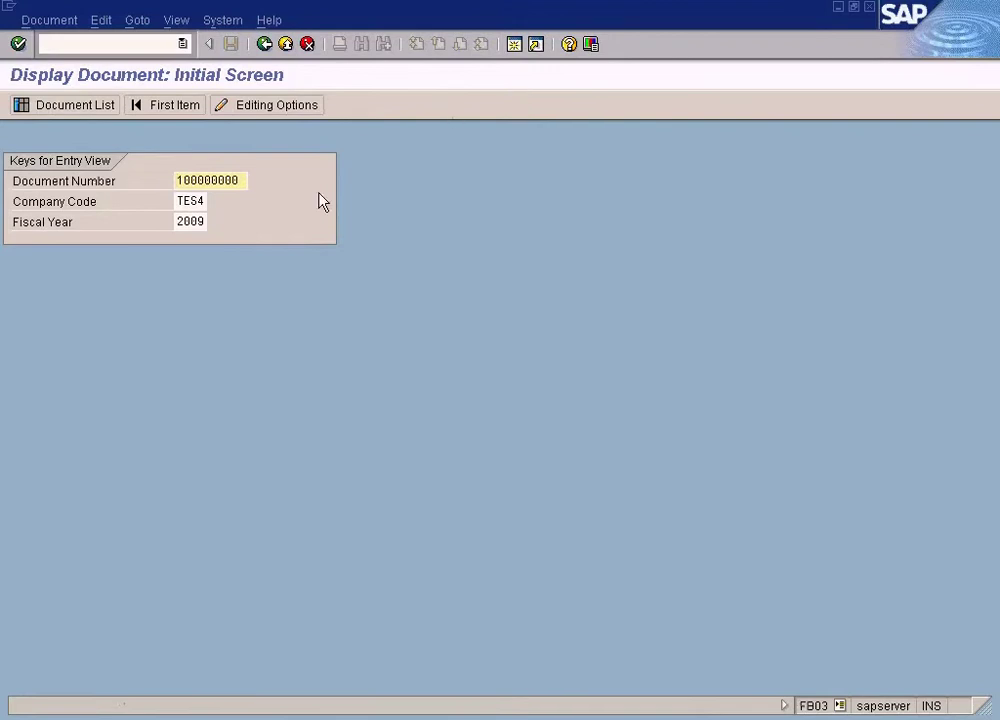
pyautogui.click(179, 202)
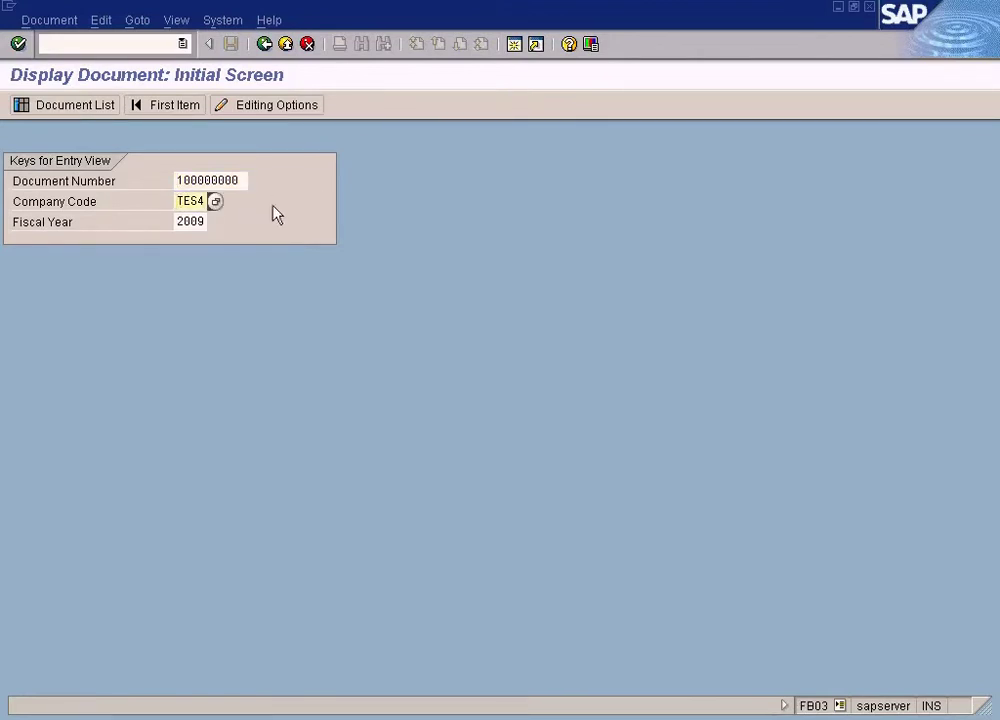
pyautogui.press('Delete')
pyautogui.press('Home')
pyautogui.press('Return')
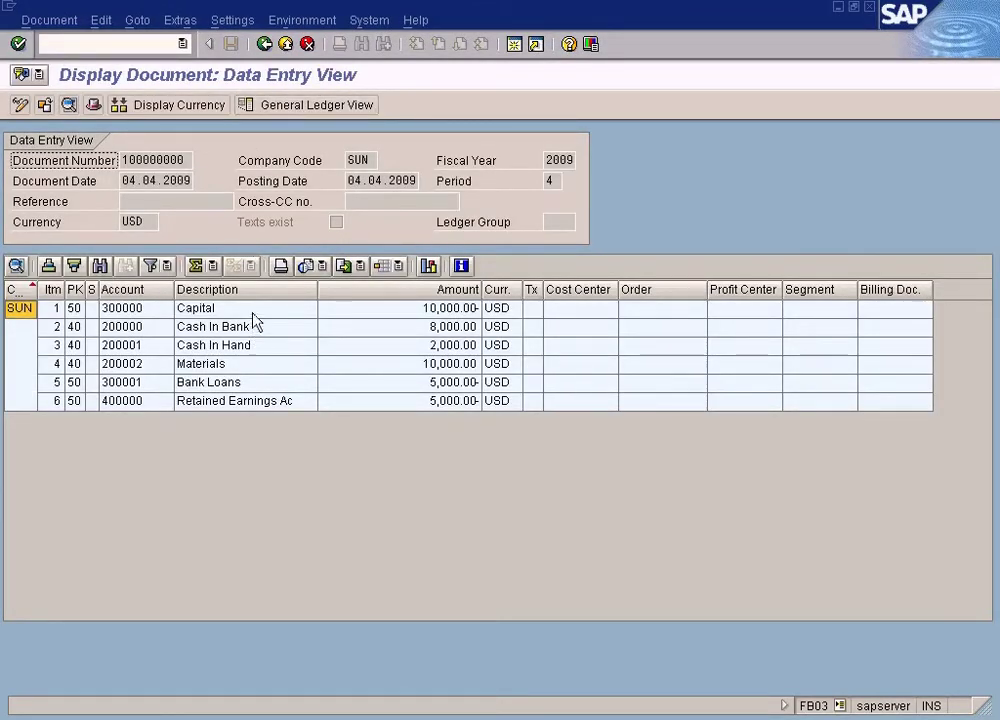
# Review the document's line items, including Capital and Cash In Hand 2,000.00, then return to the report.
pyautogui.click(252, 324)
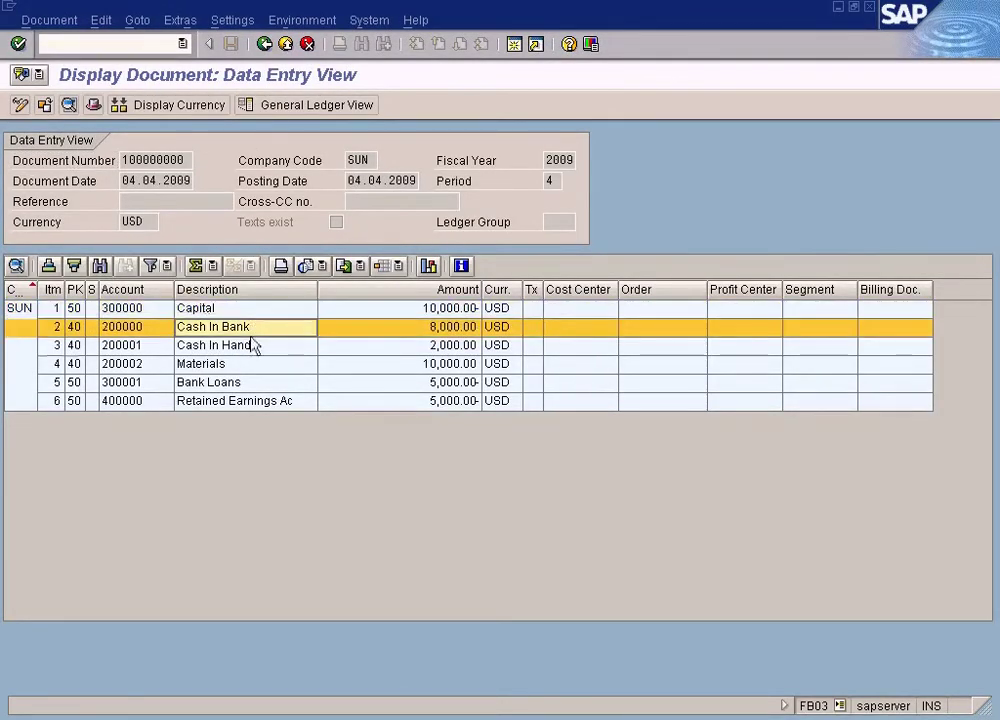
pyautogui.click(252, 346)
pyautogui.click(252, 366)
pyautogui.click(252, 383)
pyautogui.click(252, 400)
pyautogui.click(252, 382)
pyautogui.click(252, 364)
pyautogui.click(252, 345)
pyautogui.click(252, 327)
pyautogui.click(252, 346)
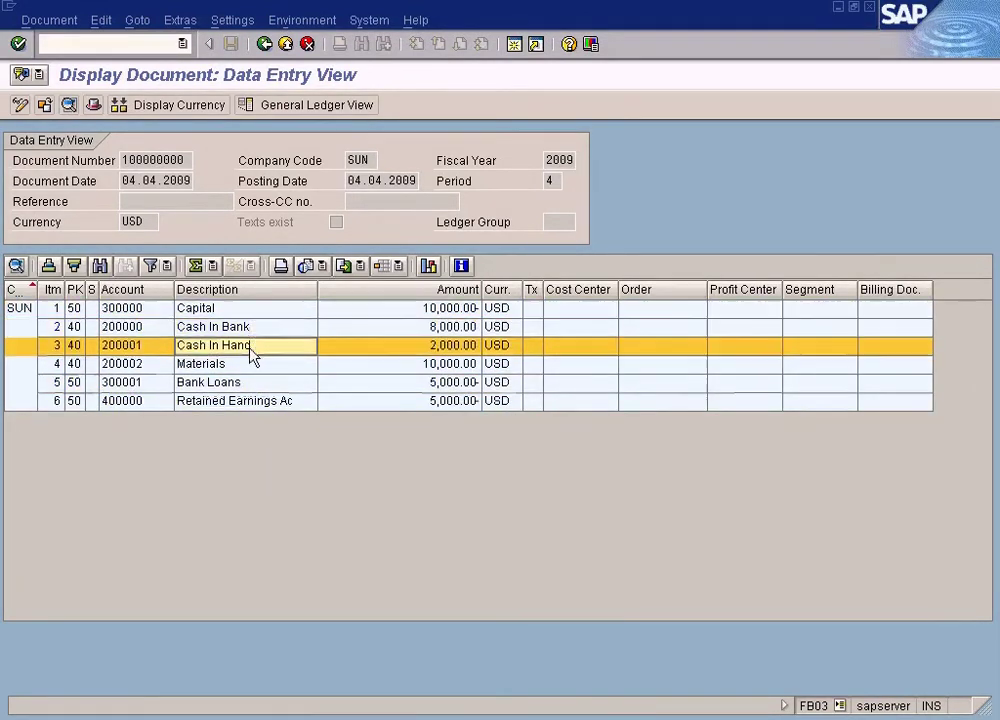
pyautogui.click(420, 310)
pyautogui.click(421, 346)
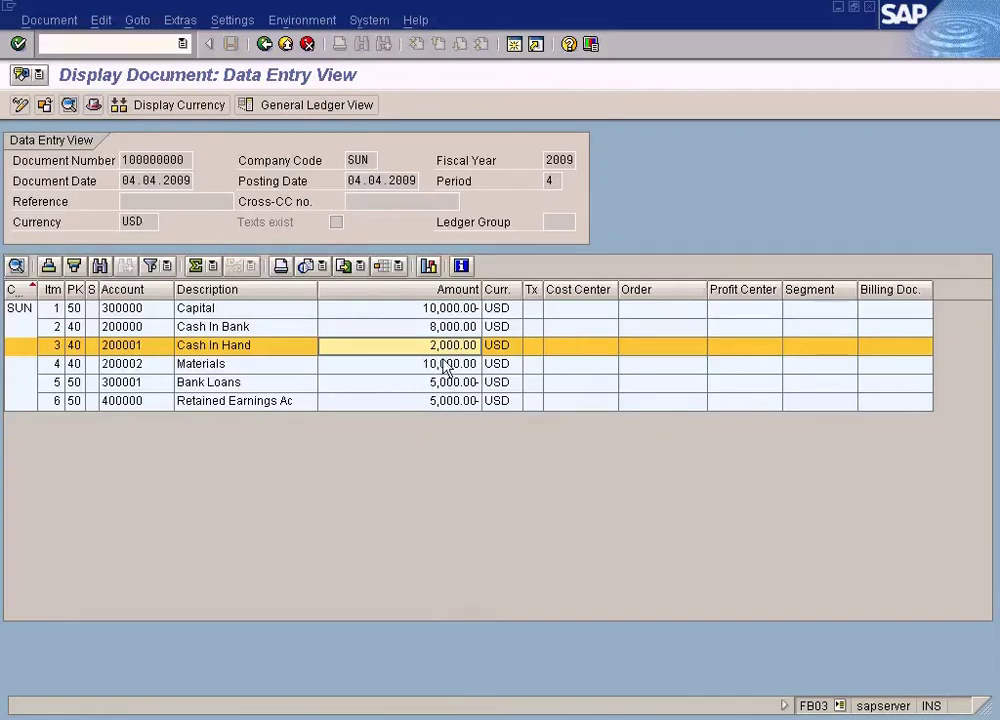
pyautogui.press('F3')
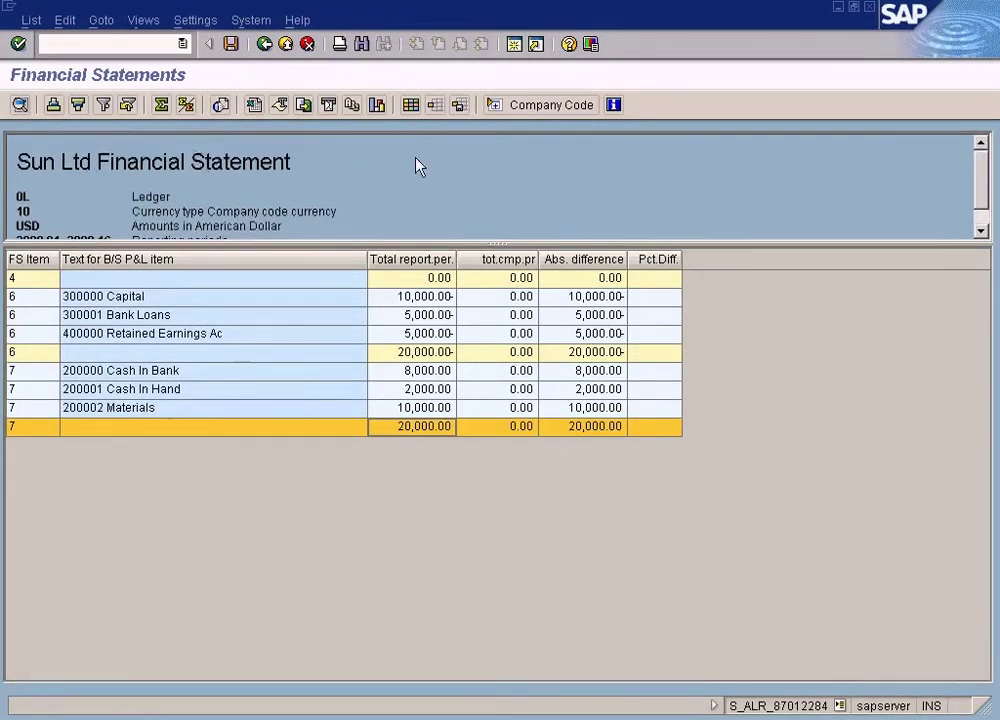
pyautogui.click(981, 231)
pyautogui.click(981, 231)
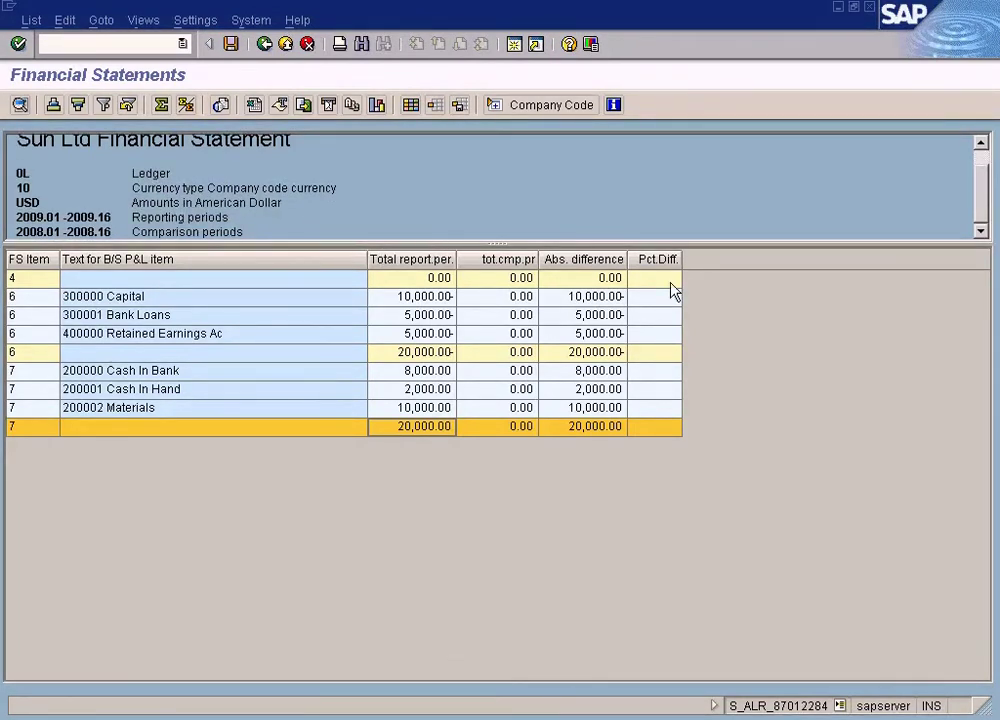
pyautogui.click(520, 278)
pyautogui.click(518, 296)
pyautogui.click(518, 314)
pyautogui.click(518, 351)
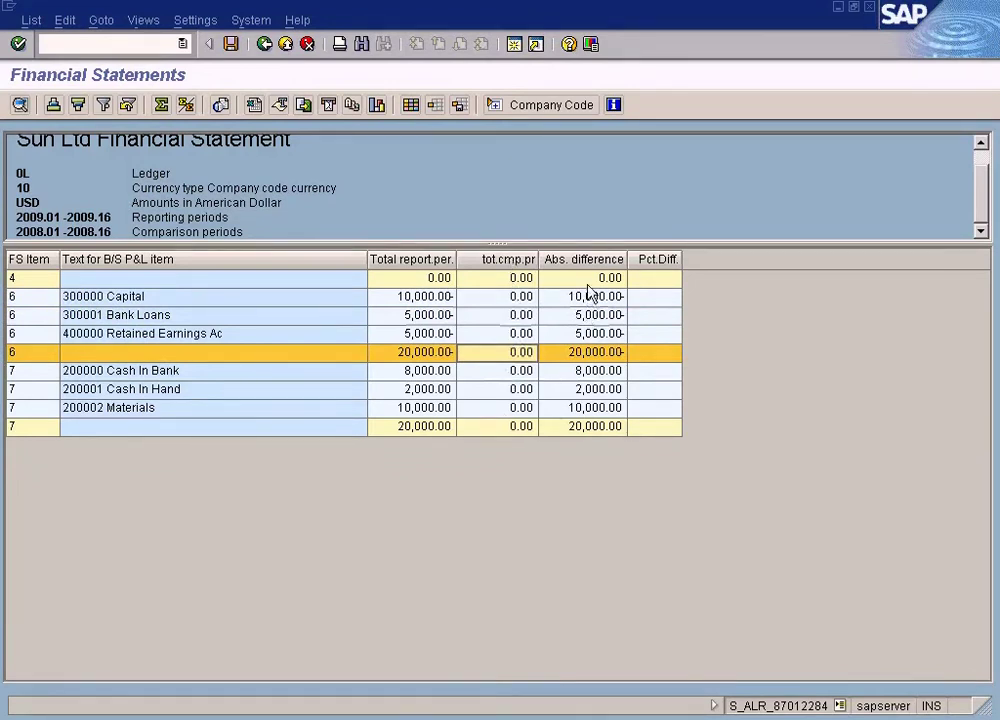
pyautogui.click(500, 298)
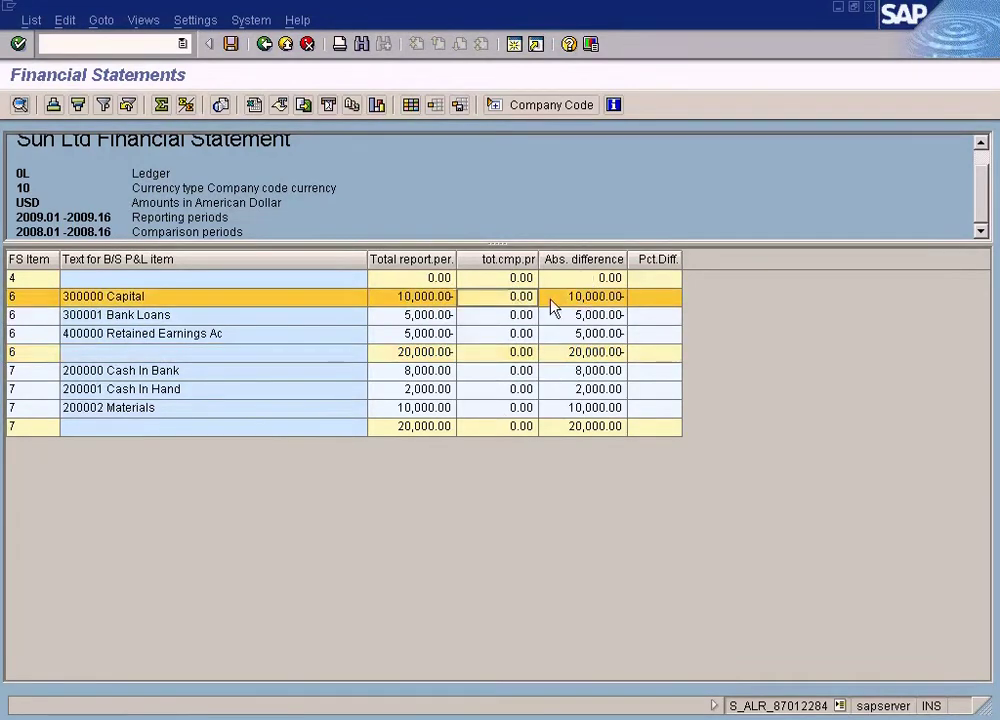
pyautogui.click(435, 298)
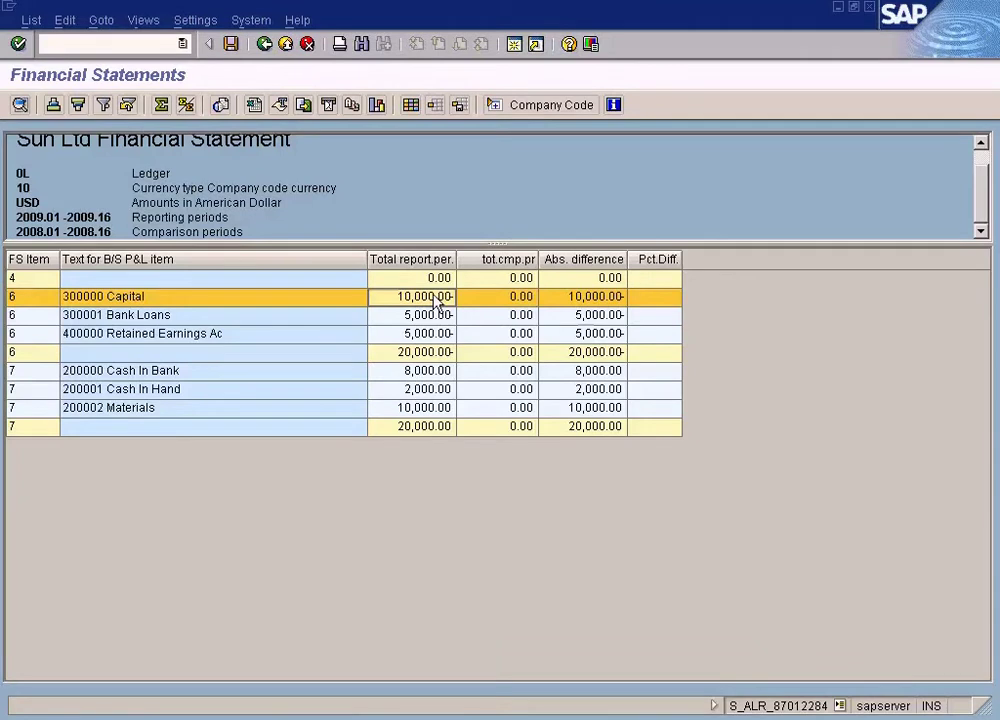
pyautogui.click(511, 298)
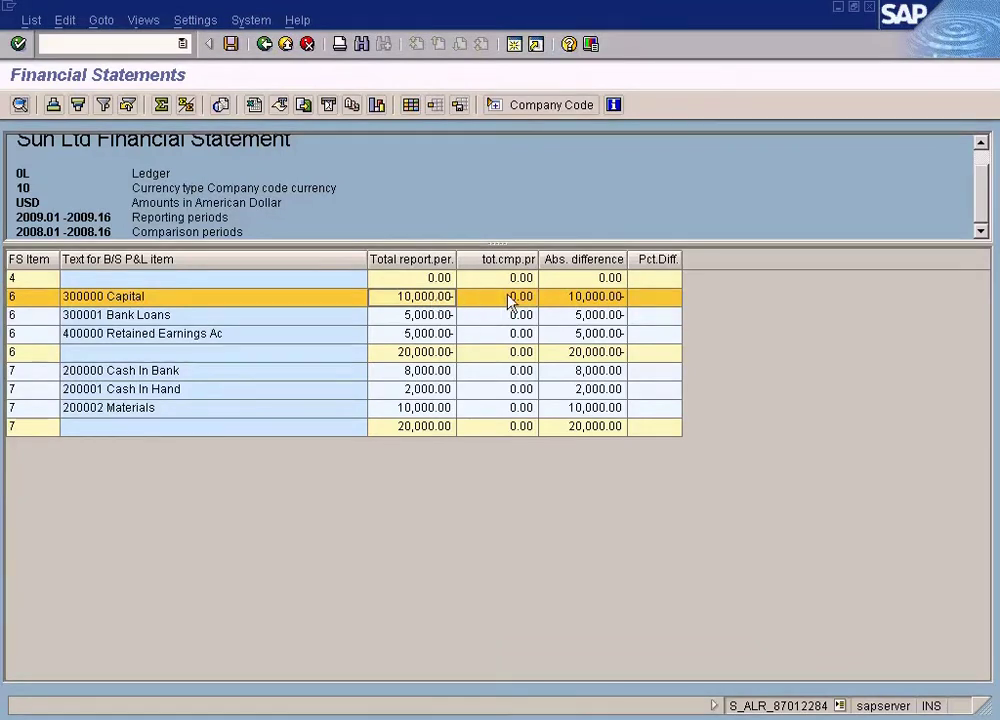
pyautogui.click(589, 315)
pyautogui.click(588, 352)
pyautogui.click(589, 407)
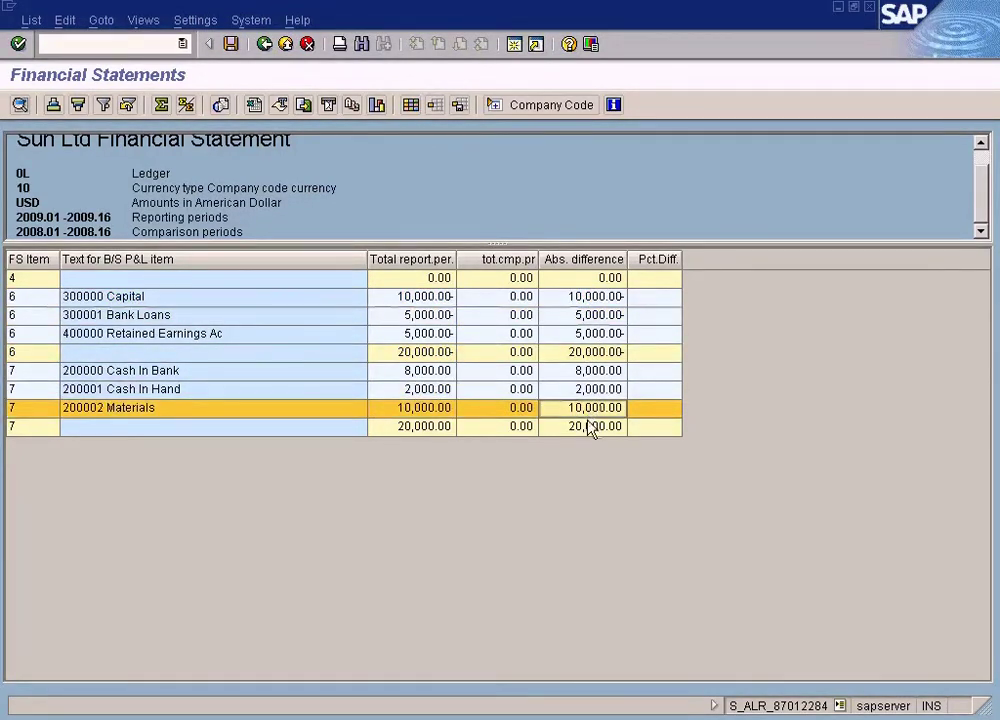
pyautogui.click(480, 295)
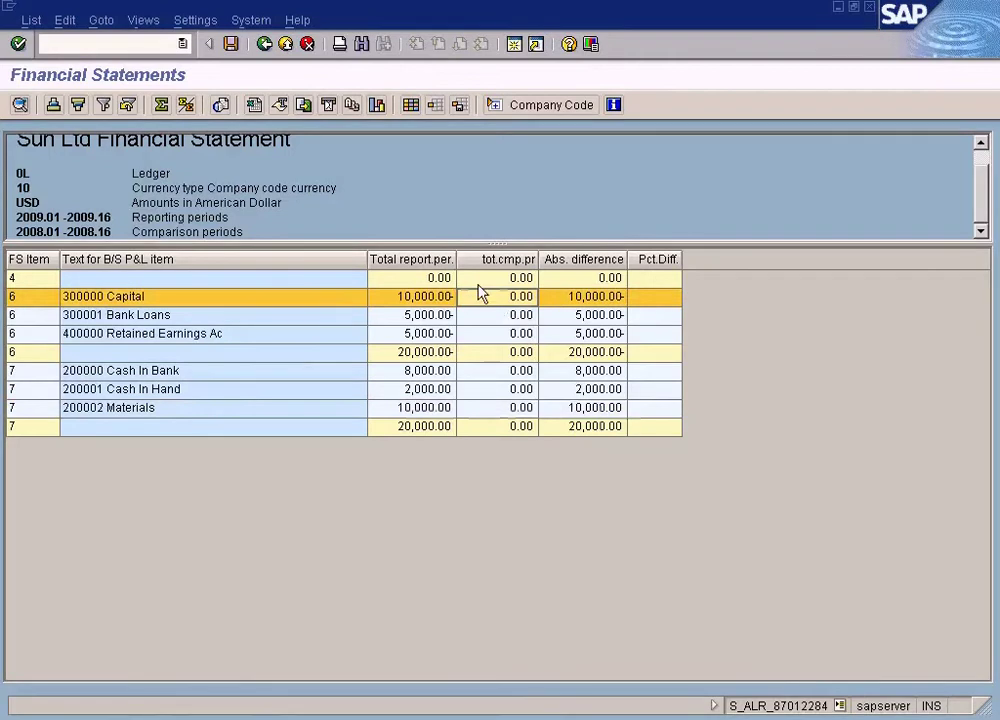
pyautogui.click(265, 44)
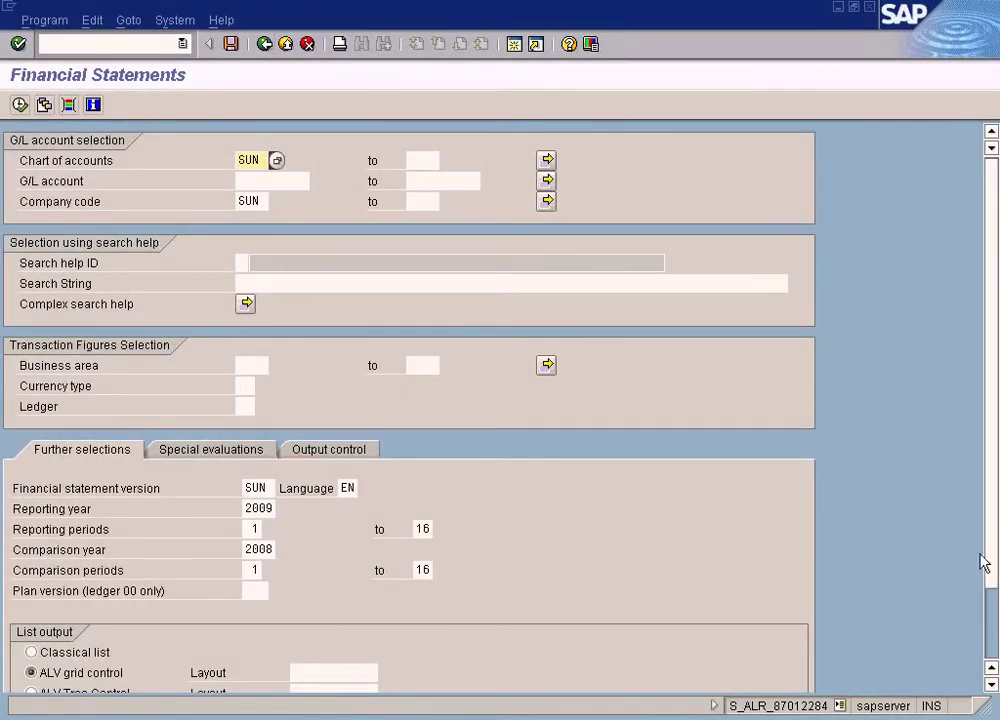
pyautogui.click(19, 104)
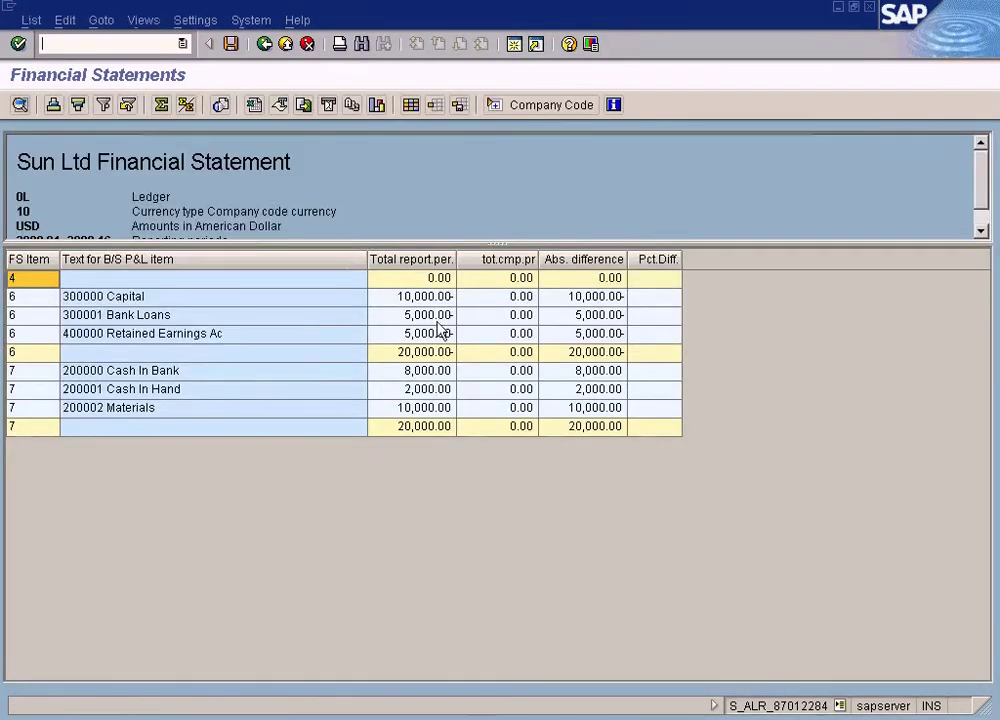
pyautogui.click(136, 316)
pyautogui.click(137, 336)
pyautogui.click(420, 298)
pyautogui.click(420, 316)
pyautogui.click(418, 335)
pyautogui.click(416, 371)
pyautogui.click(414, 408)
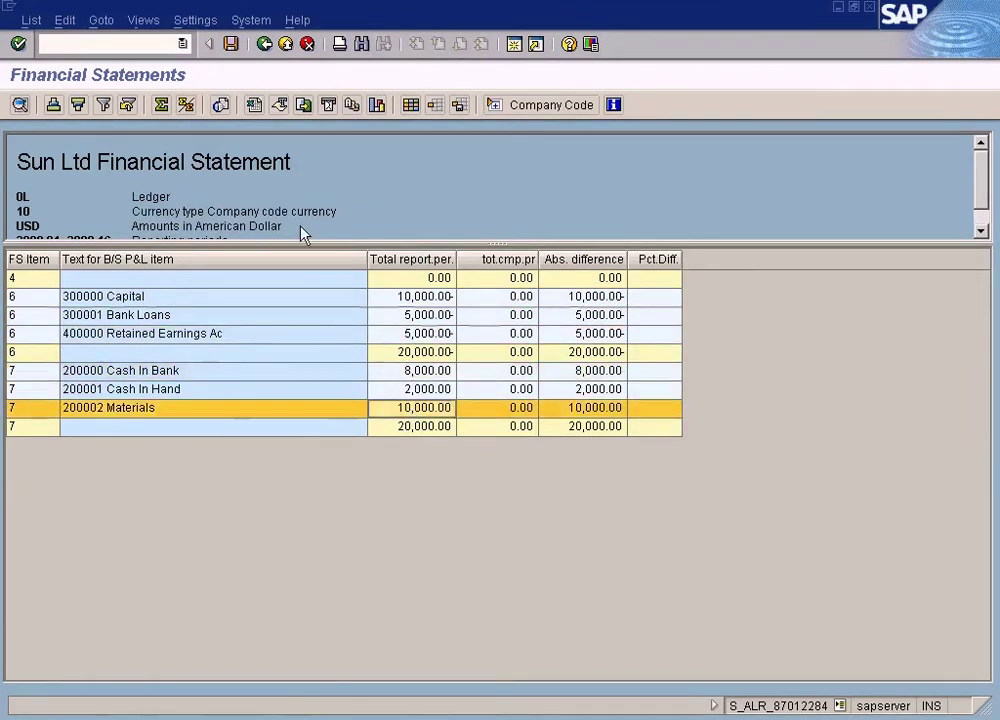
pyautogui.click(400, 718)
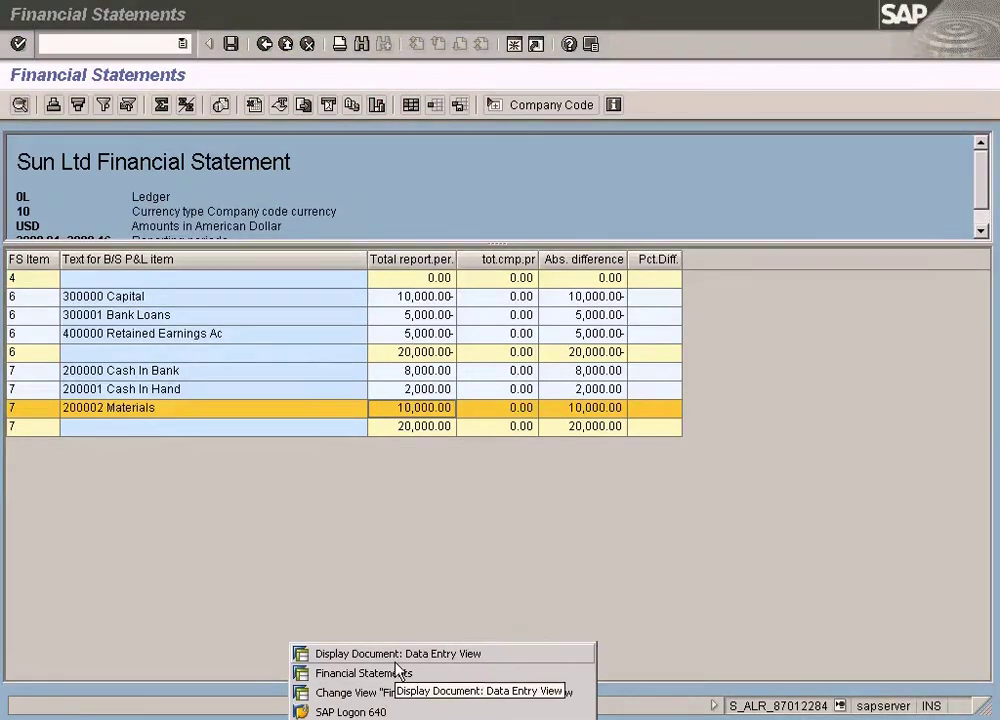
# Display the fs00 master record of G/L account 100000 Building for company SUN.
pyautogui.click(397, 658)
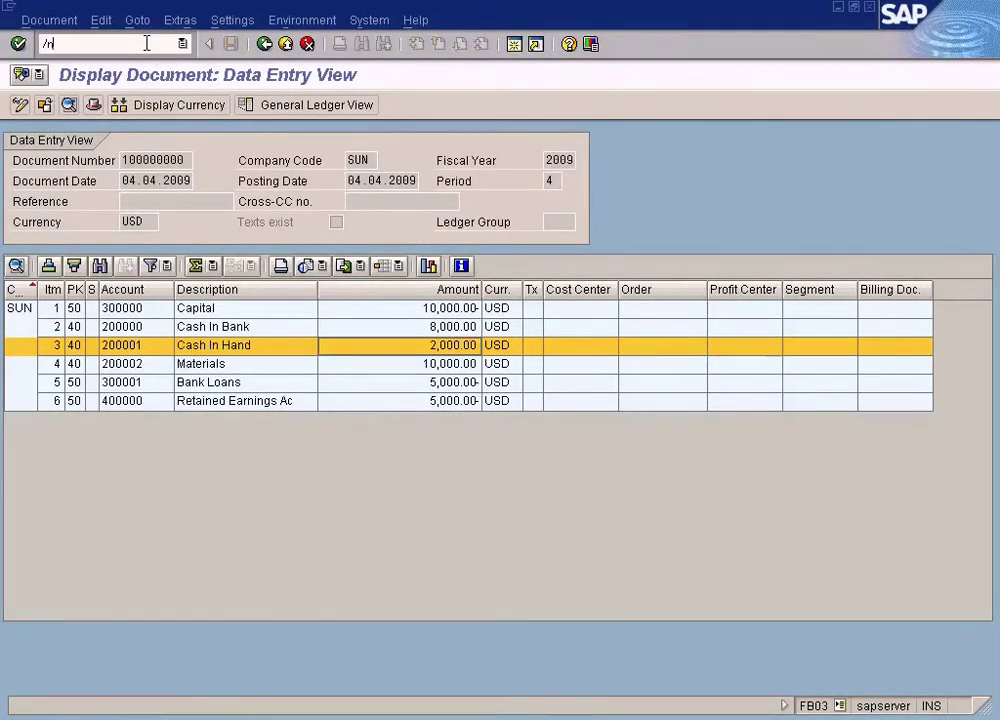
pyautogui.press('Return')
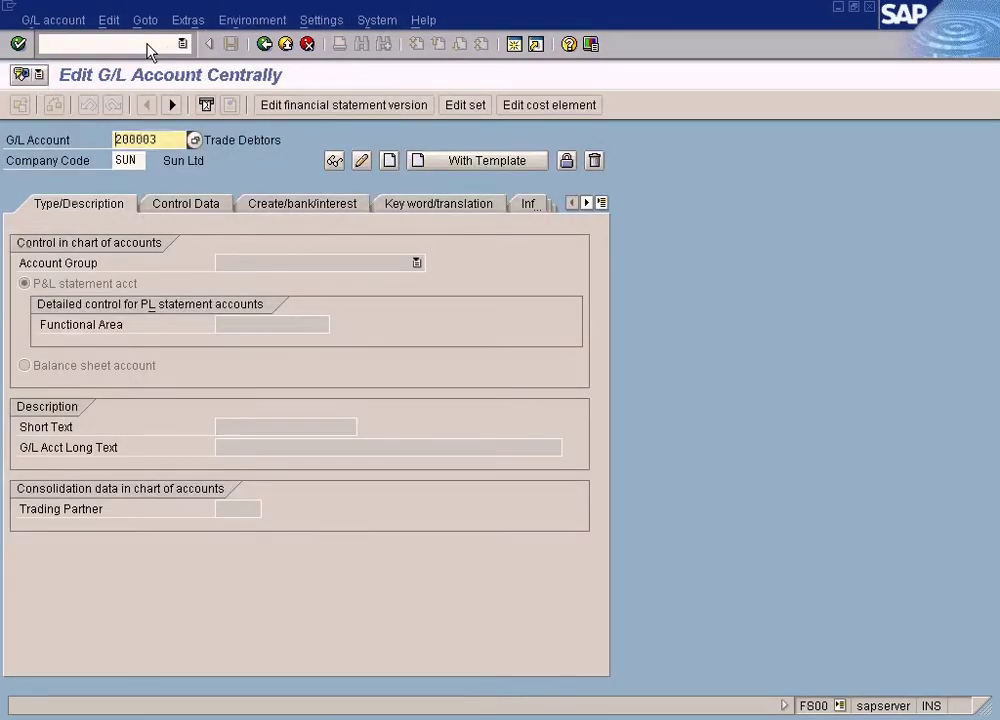
pyautogui.click(194, 141)
pyautogui.click(135, 448)
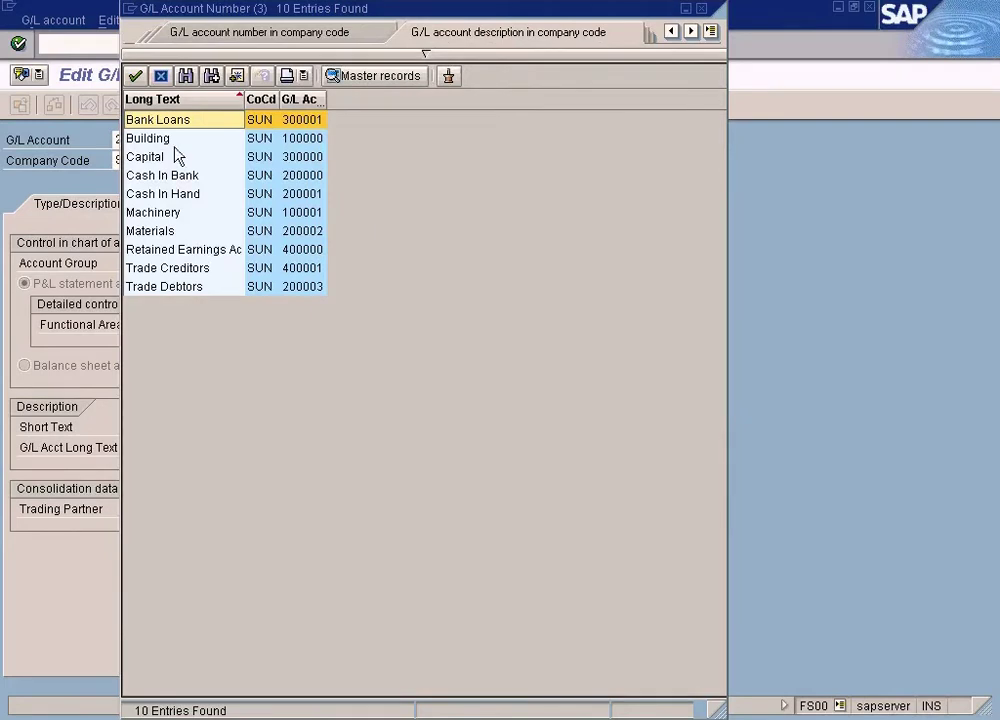
pyautogui.doubleClick(175, 146)
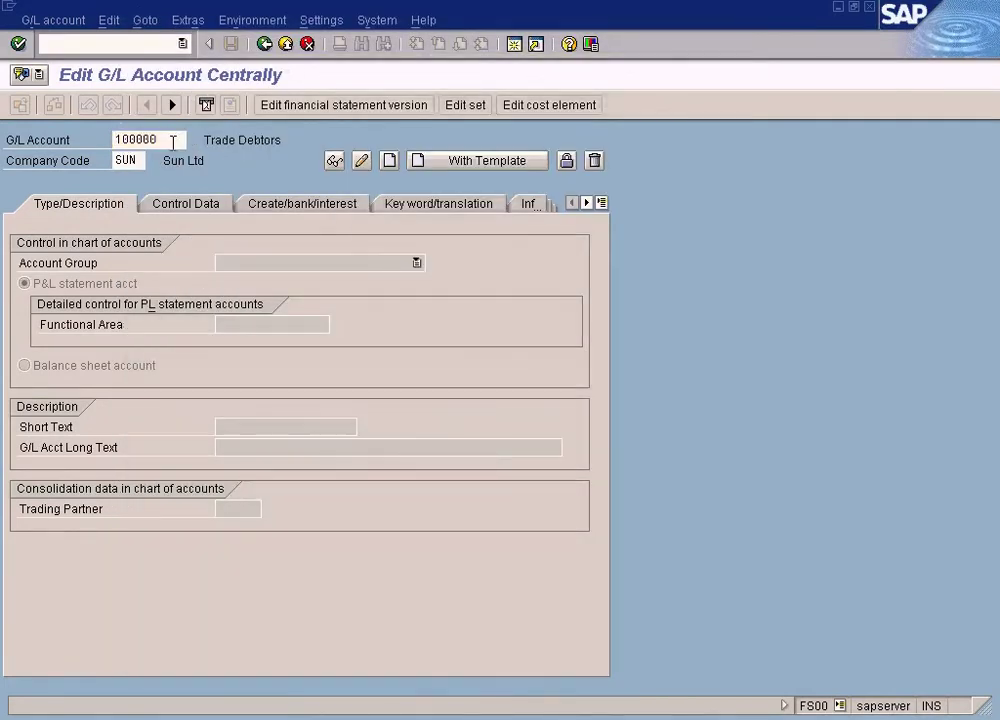
pyautogui.press('Return')
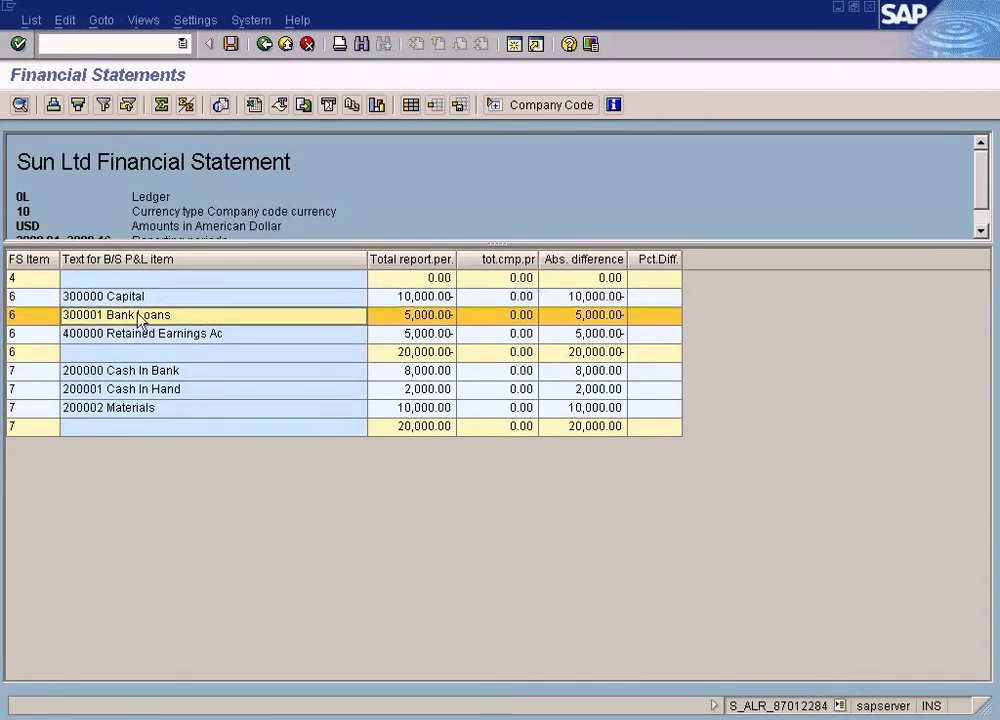
# Rerun the financial statement with Accounts with zero balance ticked under Special evaluations.
pyautogui.click(266, 45)
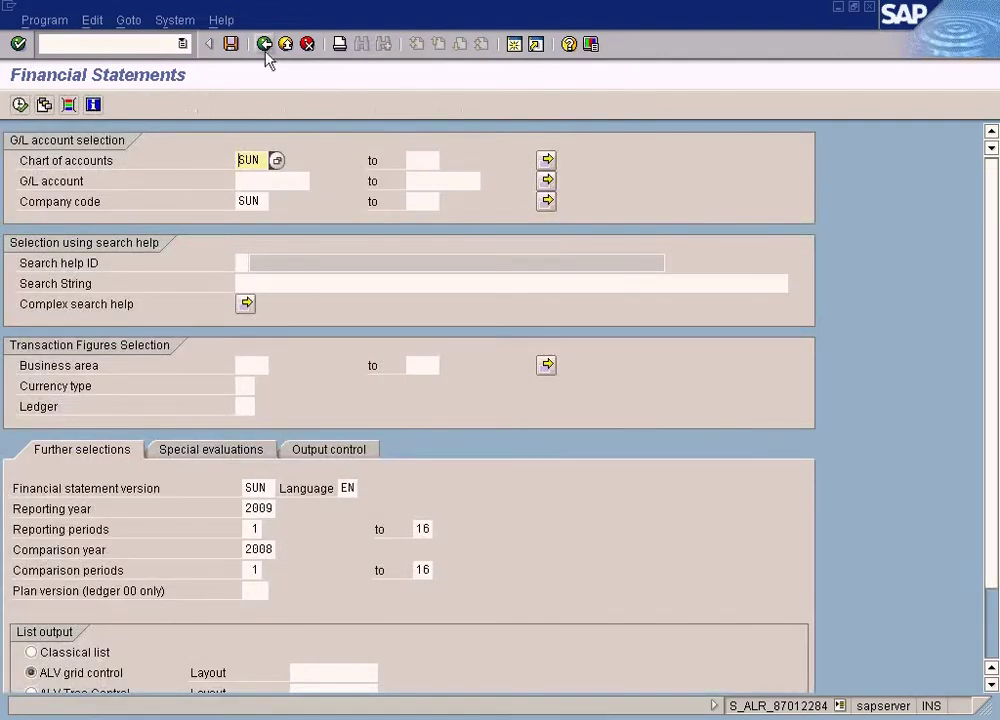
pyautogui.click(258, 457)
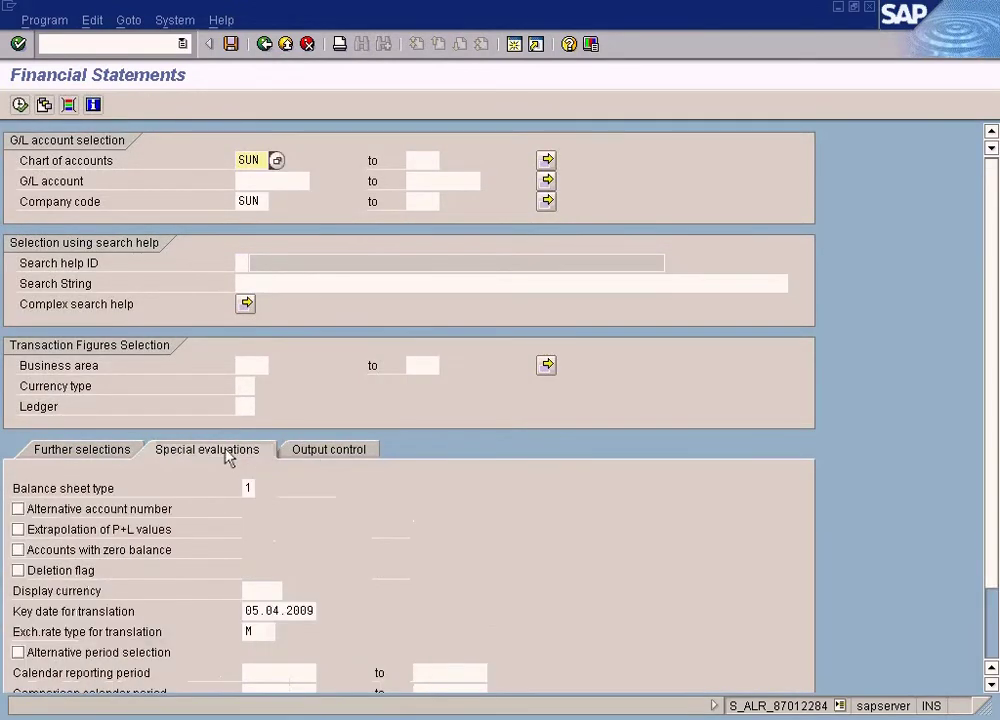
pyautogui.click(19, 550)
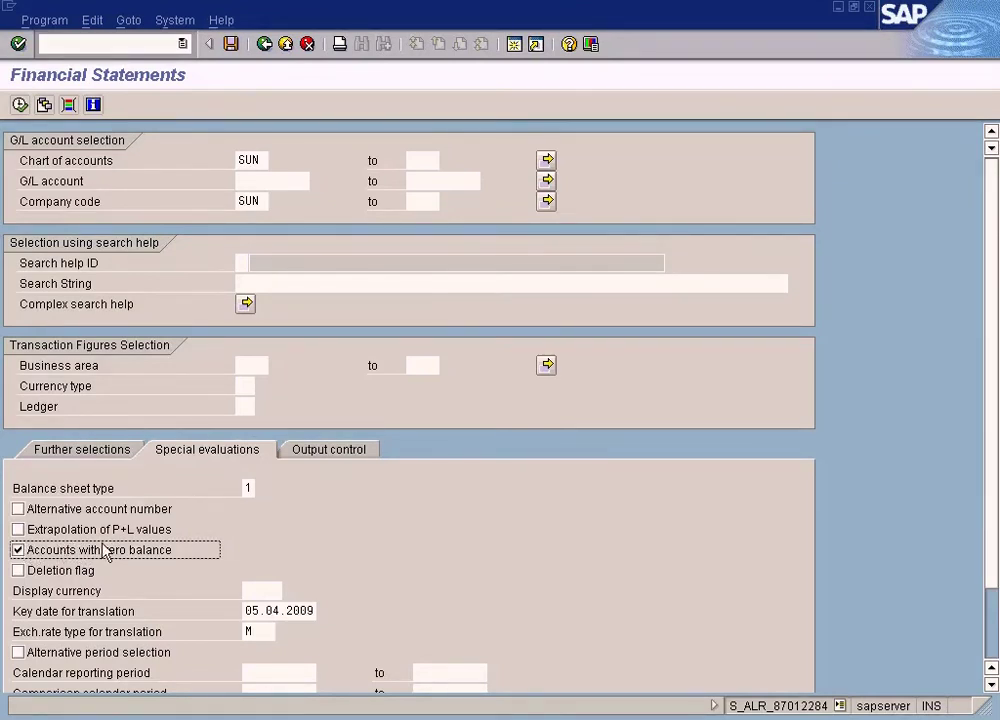
pyautogui.click(20, 104)
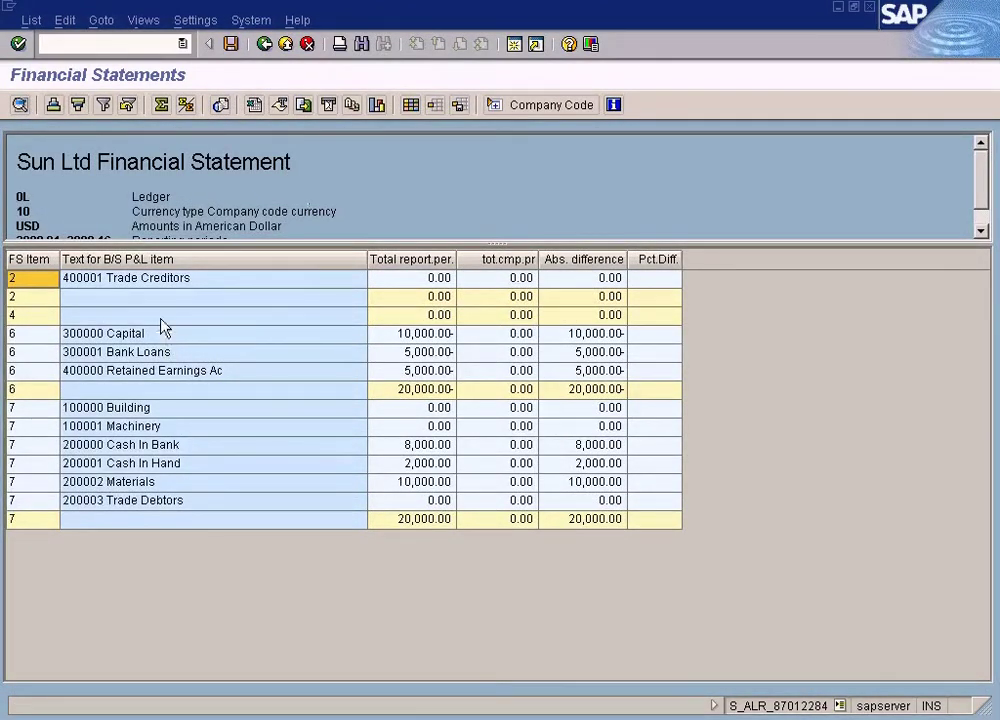
# Check the USD rows (Trade Creditors, Capital 10,000.00-, Building, Machinery, Trade Debtors), then leave the report.
pyautogui.click(128, 280)
pyautogui.click(130, 409)
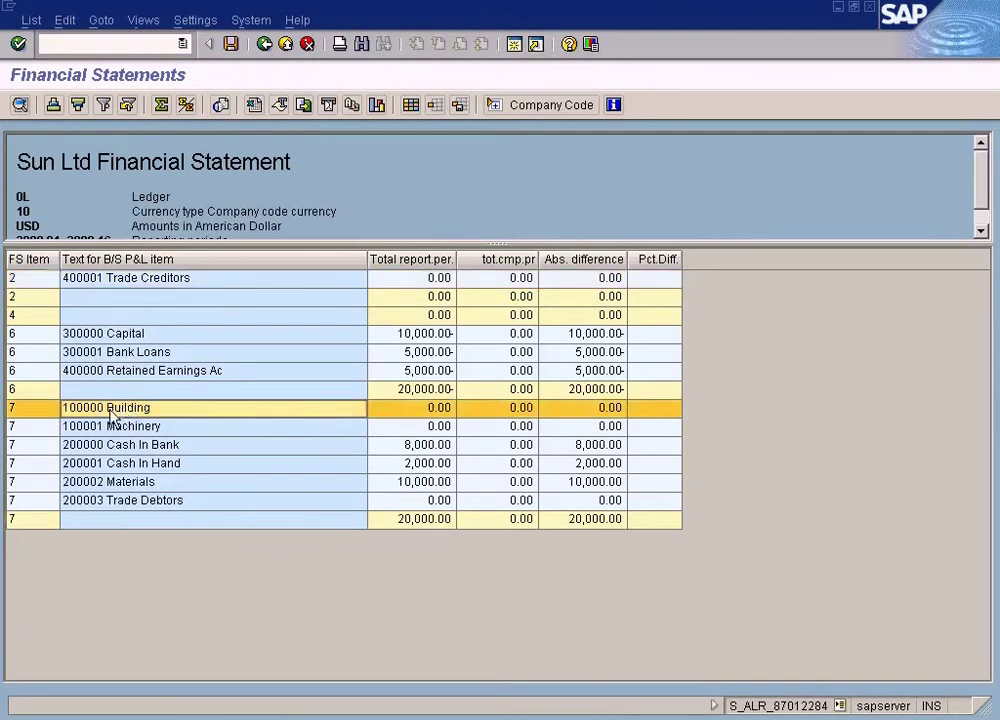
pyautogui.click(415, 428)
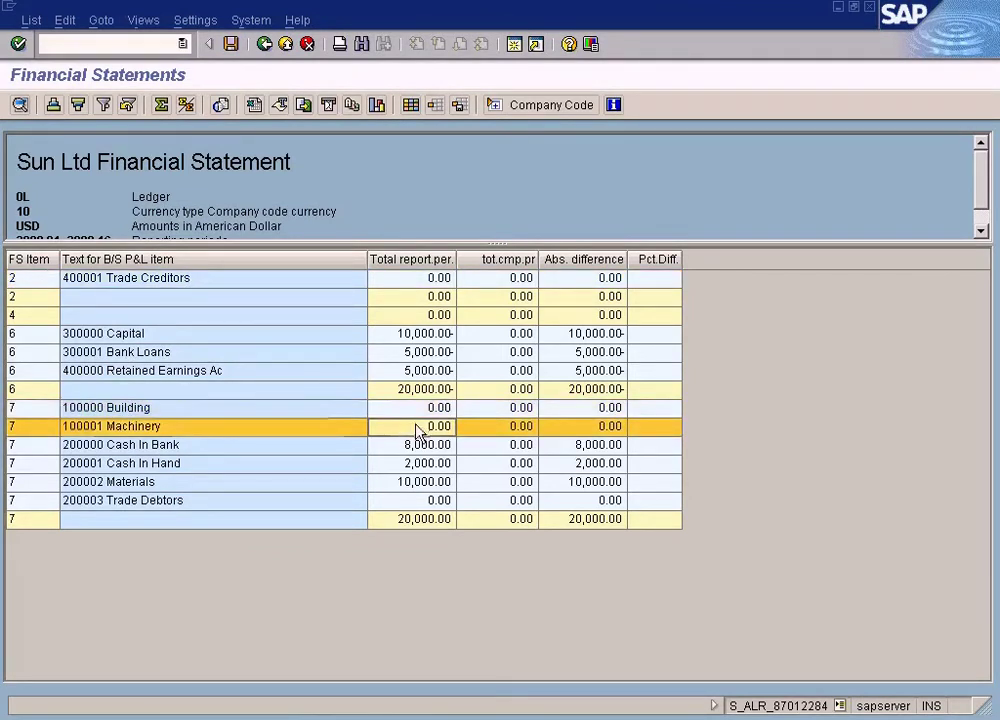
pyautogui.click(437, 265)
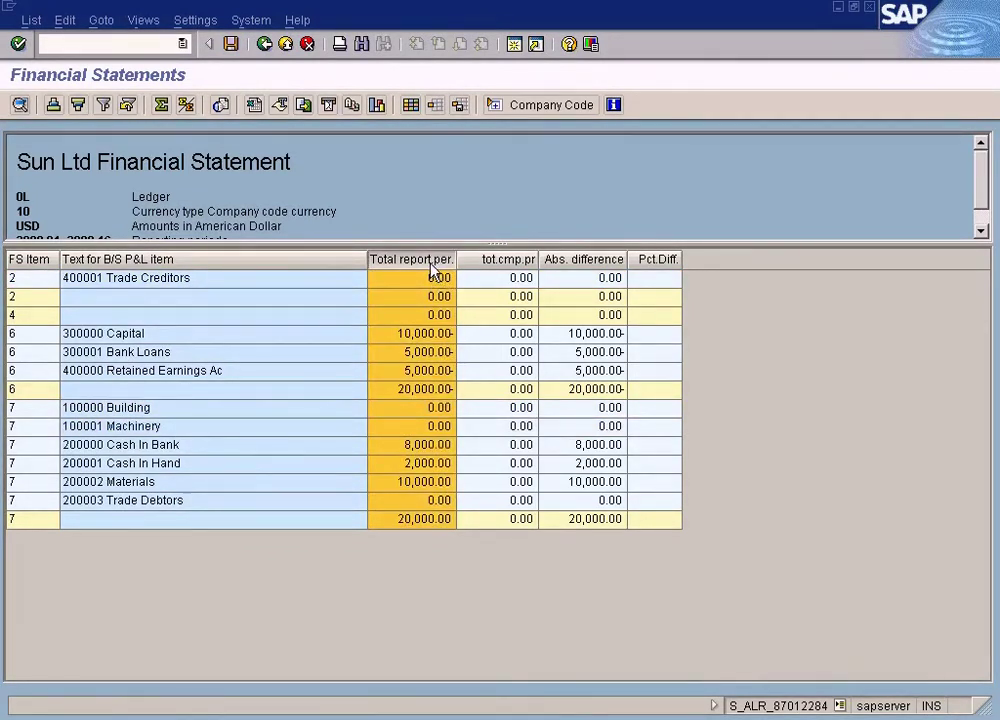
pyautogui.click(328, 281)
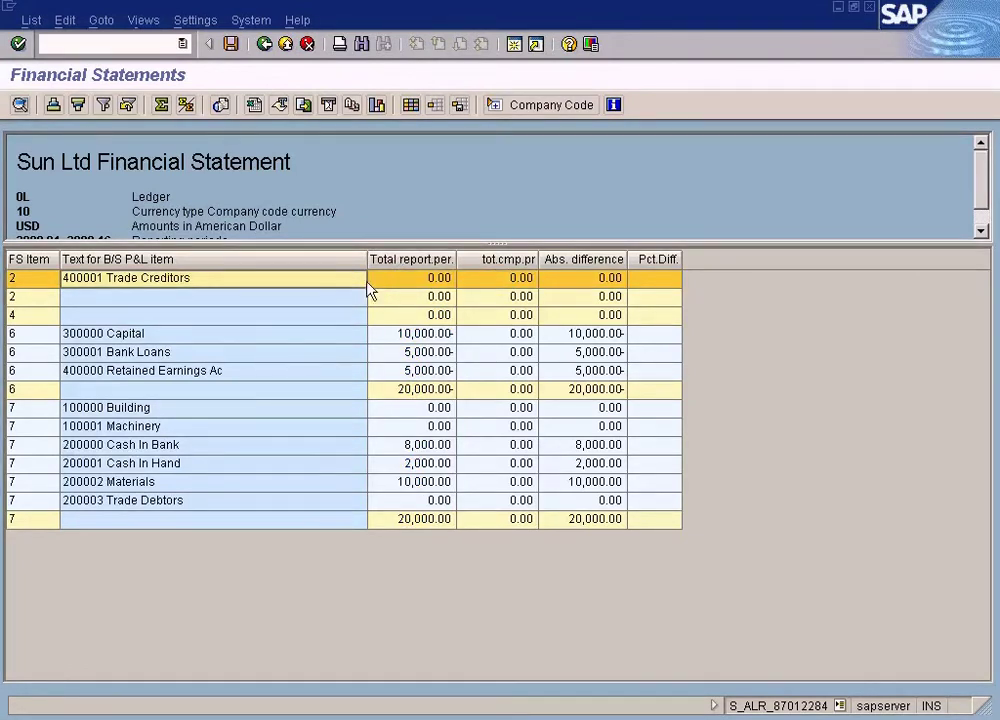
pyautogui.click(429, 281)
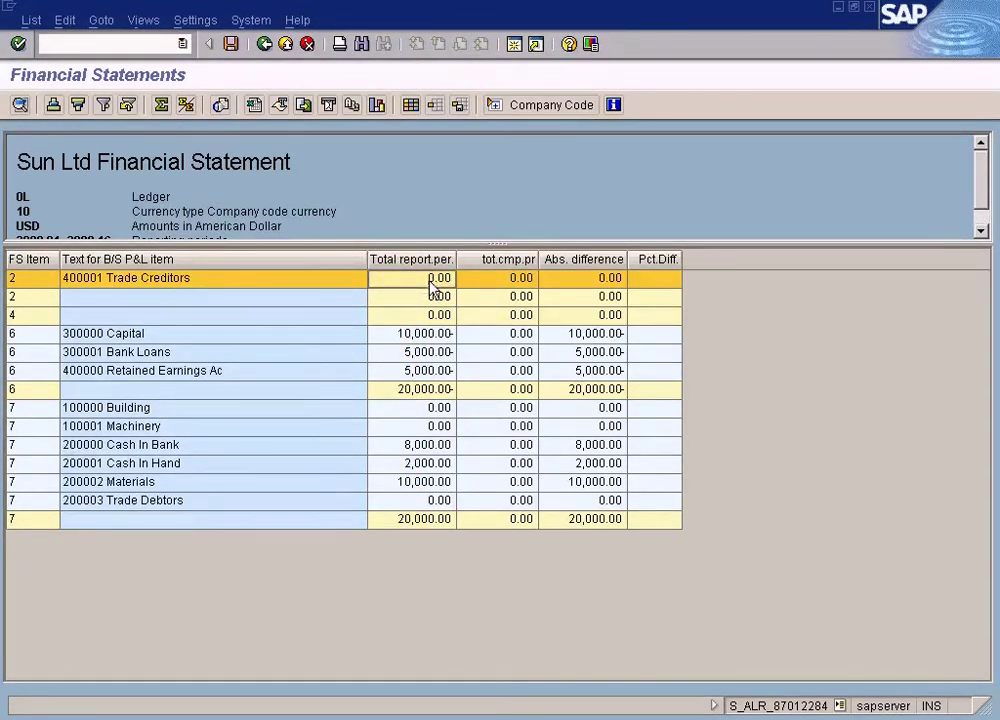
pyautogui.click(429, 335)
pyautogui.click(429, 409)
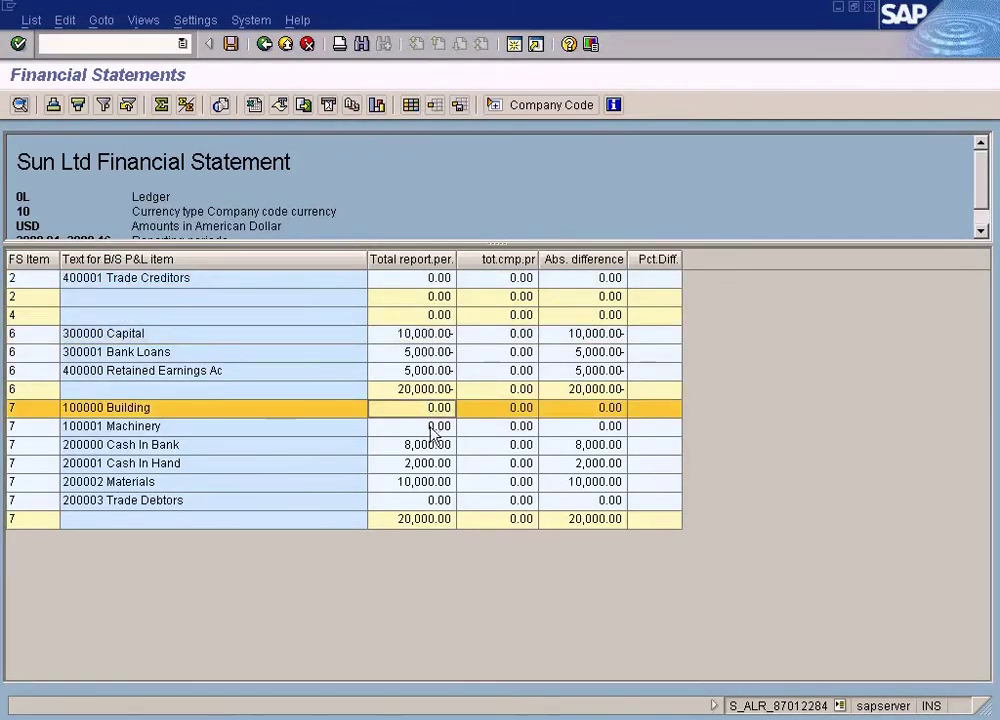
pyautogui.click(430, 428)
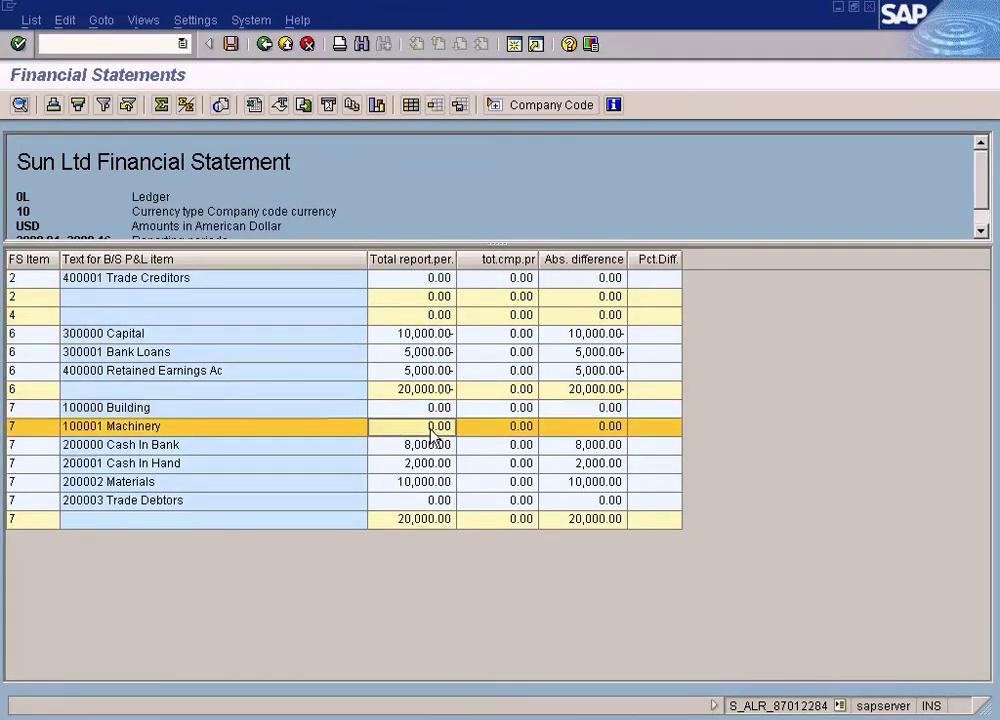
pyautogui.click(430, 500)
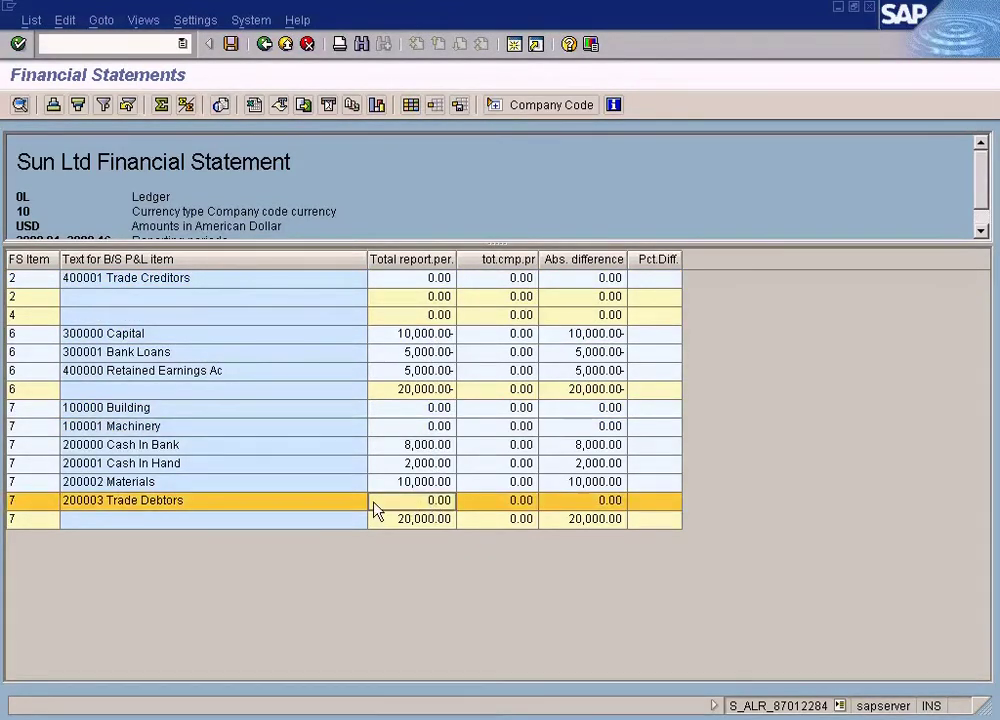
pyautogui.click(436, 410)
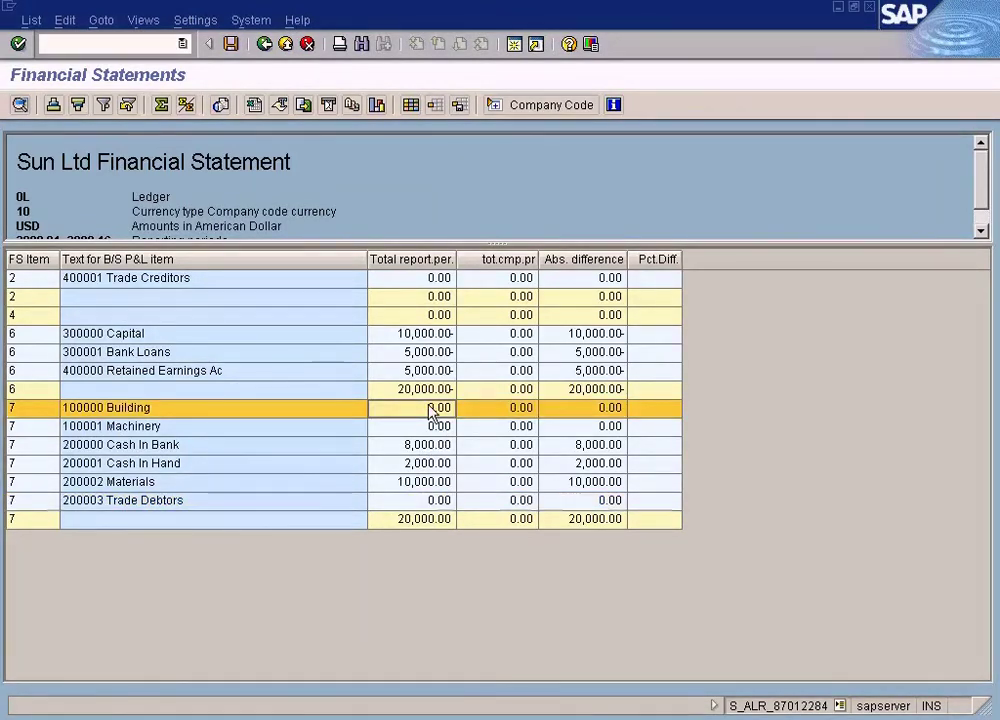
pyautogui.click(270, 47)
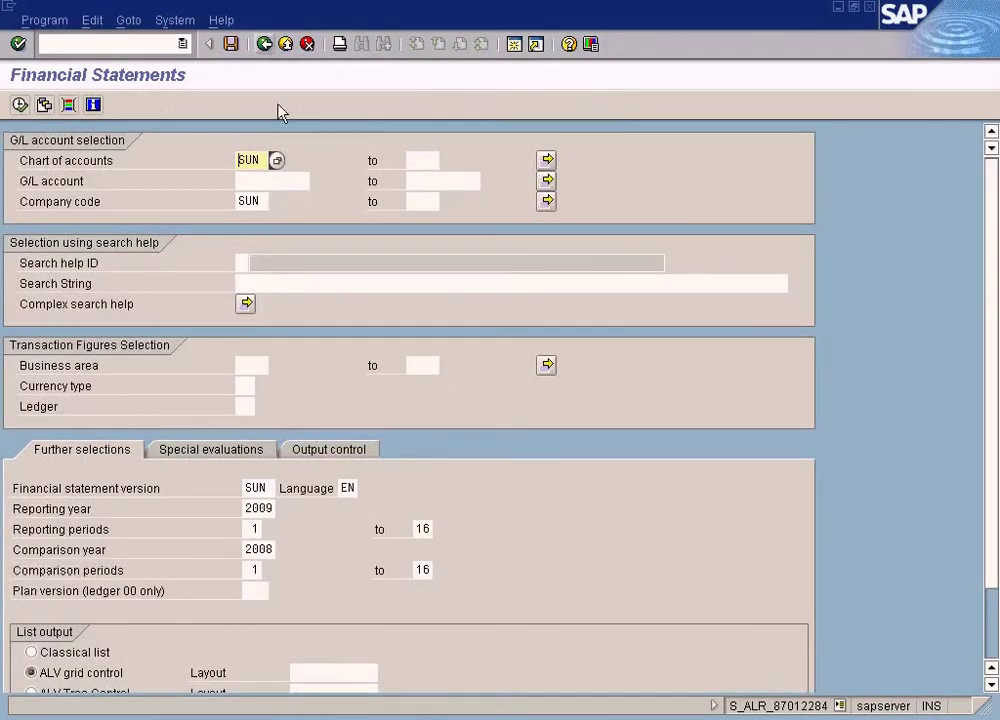
# Enter display currency EUR under Special evaluations, with exchange rate type M and key date 05.04.2009.
pyautogui.scroll(-2, 305, 453)
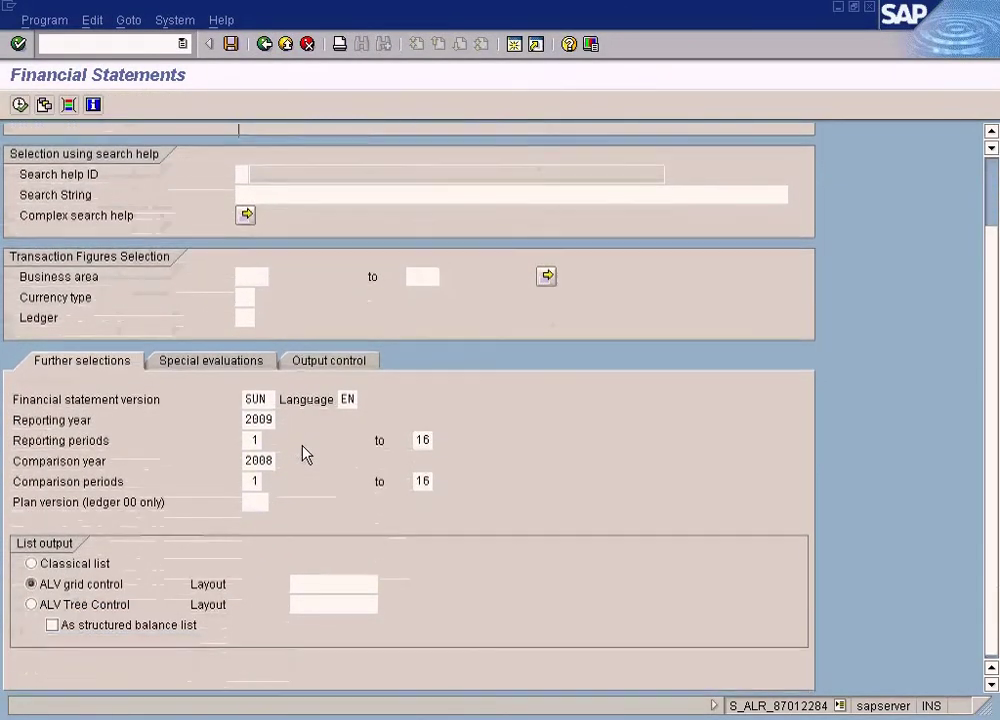
pyautogui.click(235, 370)
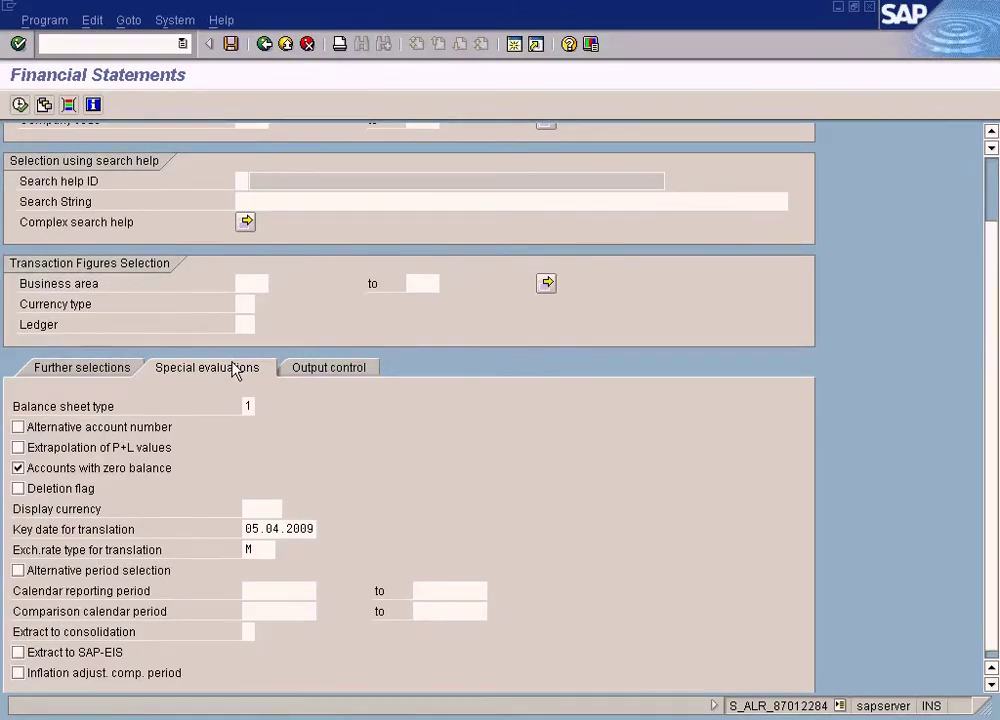
pyautogui.click(261, 507)
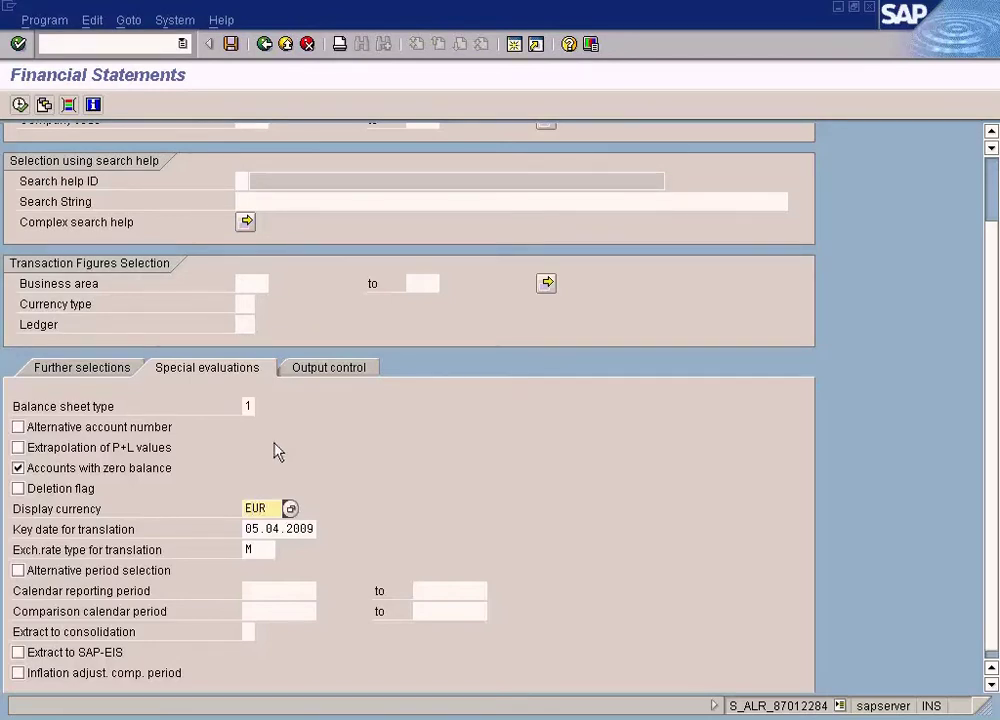
# Run the report in EUR and check Capital 8,055.42- and the 16,110.84- equity subtotal.
pyautogui.click(19, 105)
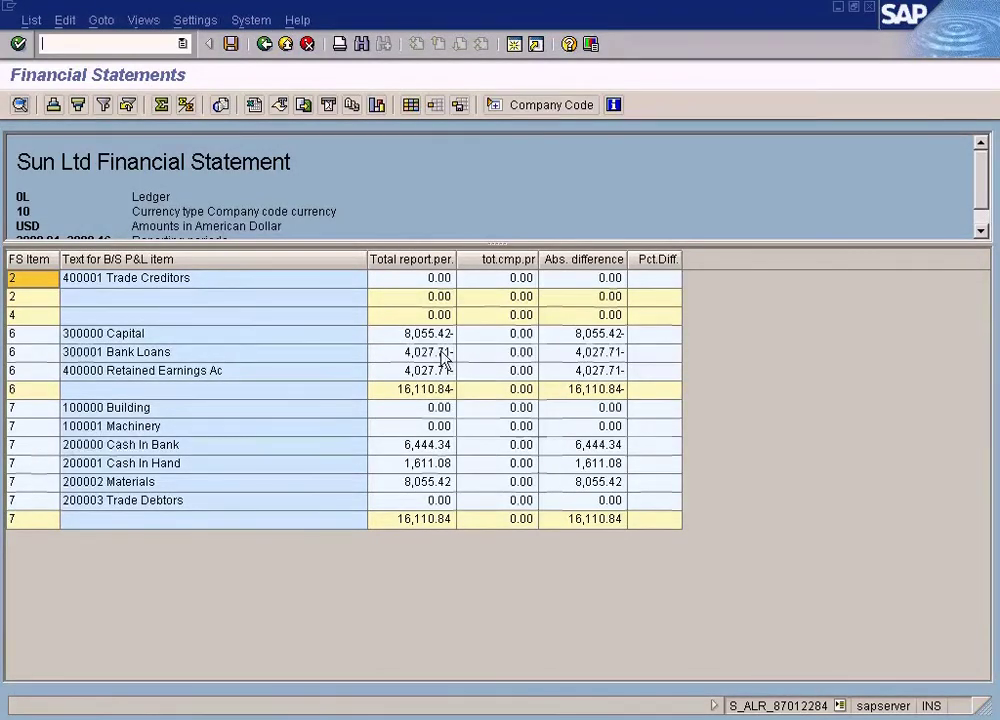
pyautogui.click(424, 336)
pyautogui.click(424, 351)
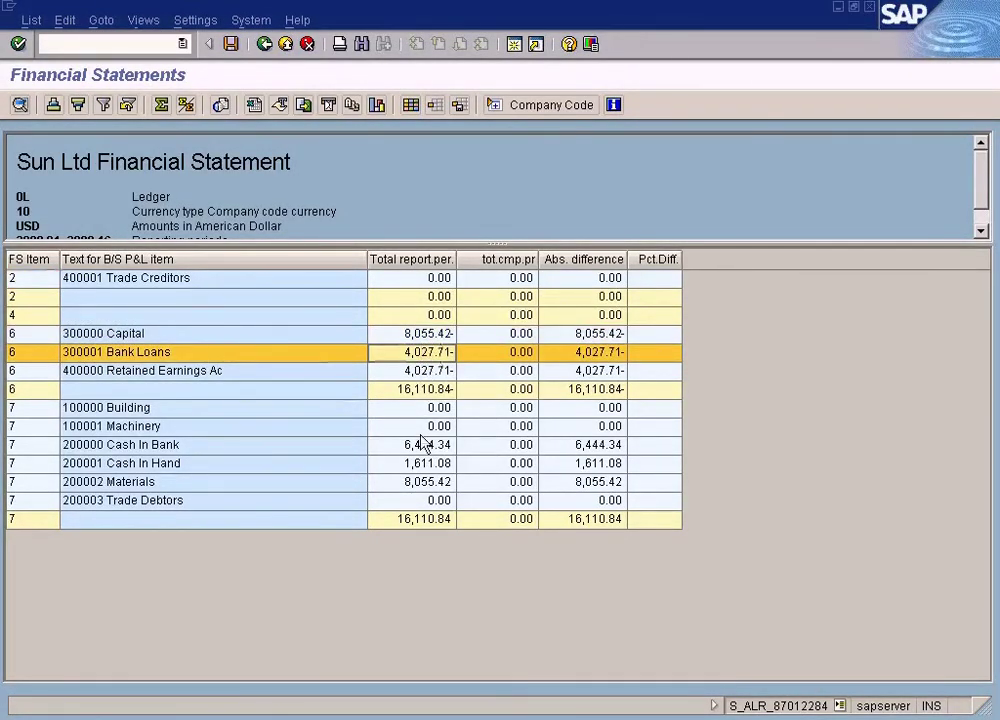
pyautogui.click(424, 463)
pyautogui.click(418, 336)
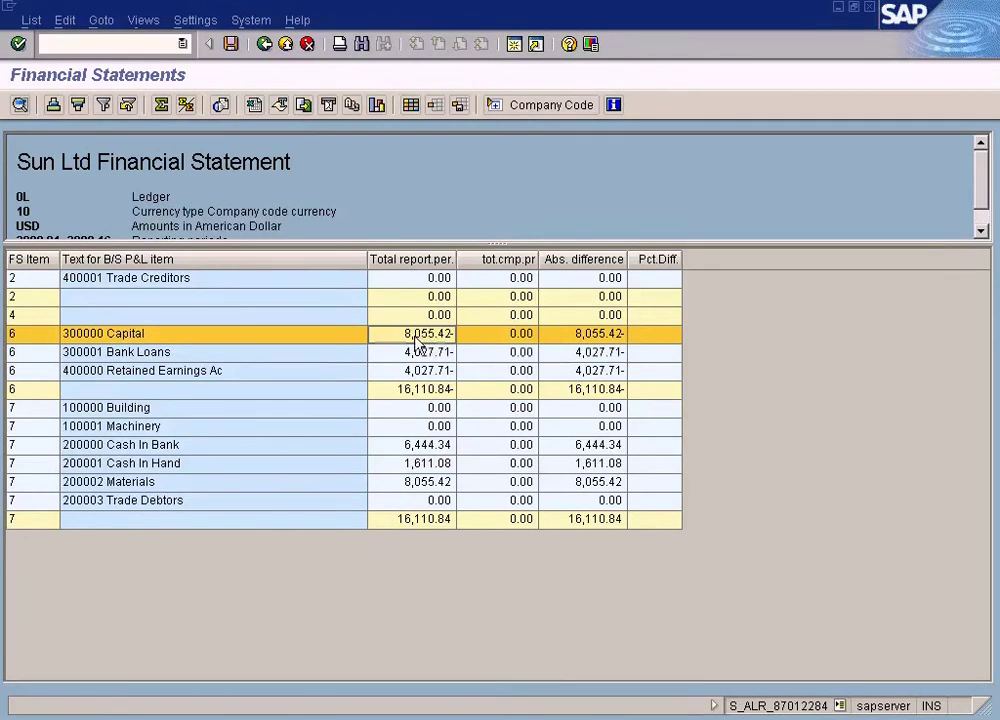
pyautogui.click(412, 389)
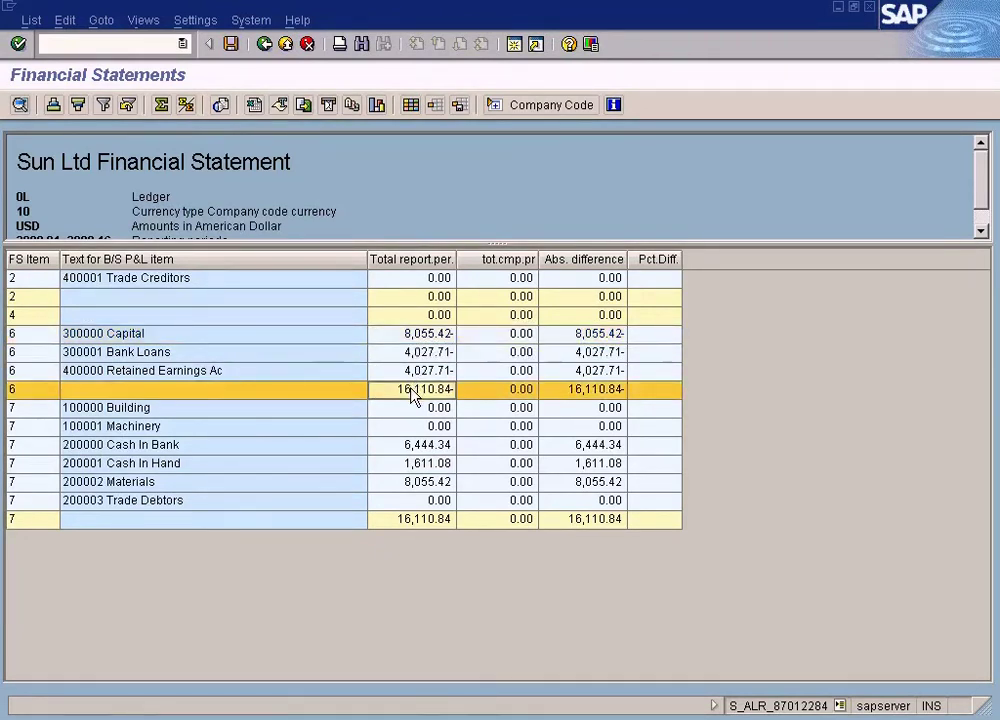
pyautogui.doubleClick(414, 335)
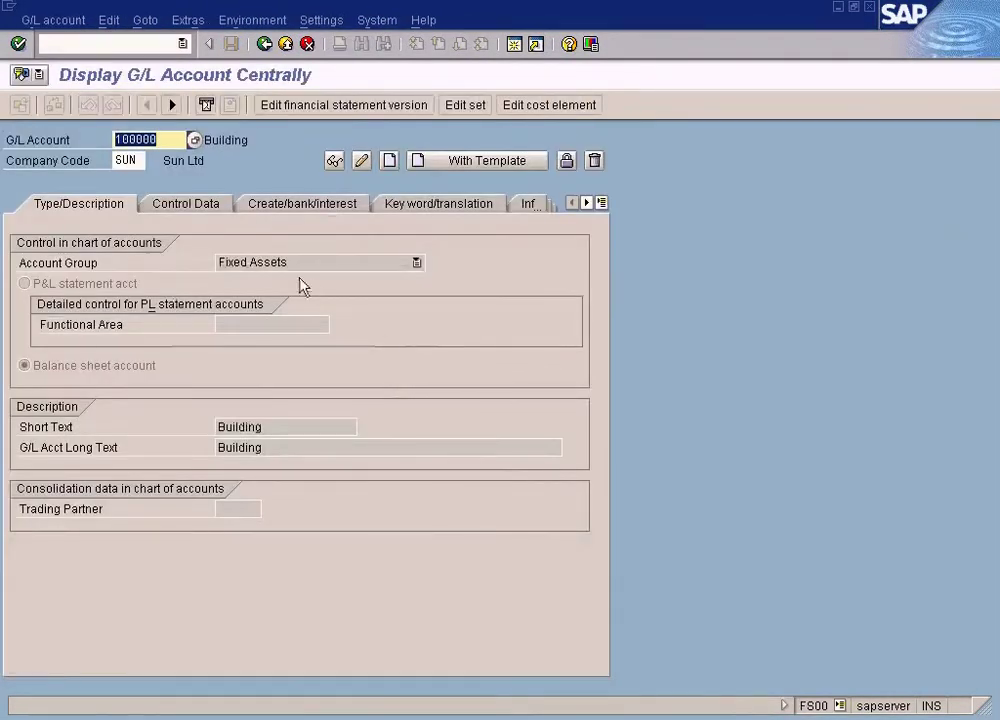
pyautogui.click(345, 719)
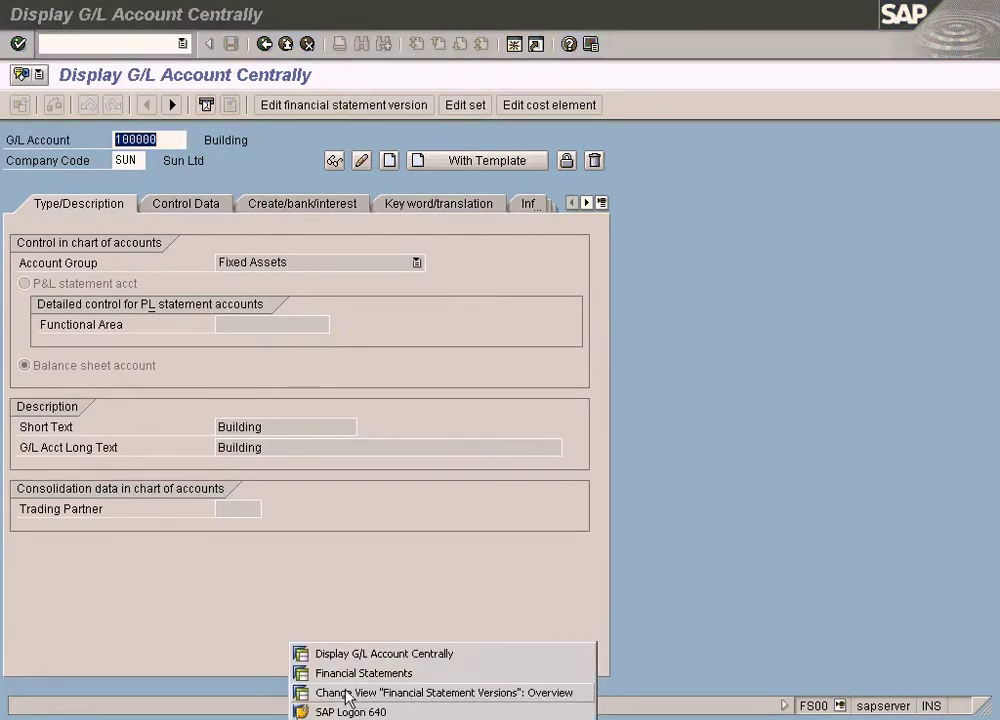
pyautogui.click(357, 656)
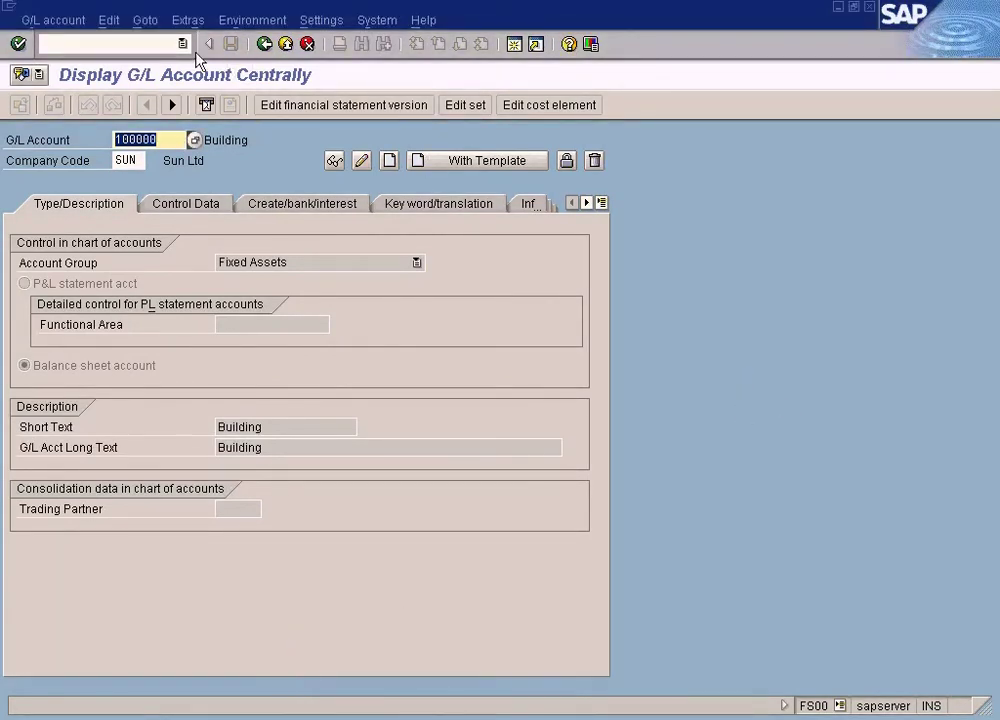
pyautogui.click(146, 44)
pyautogui.write('/nfb03')
pyautogui.press('Return')
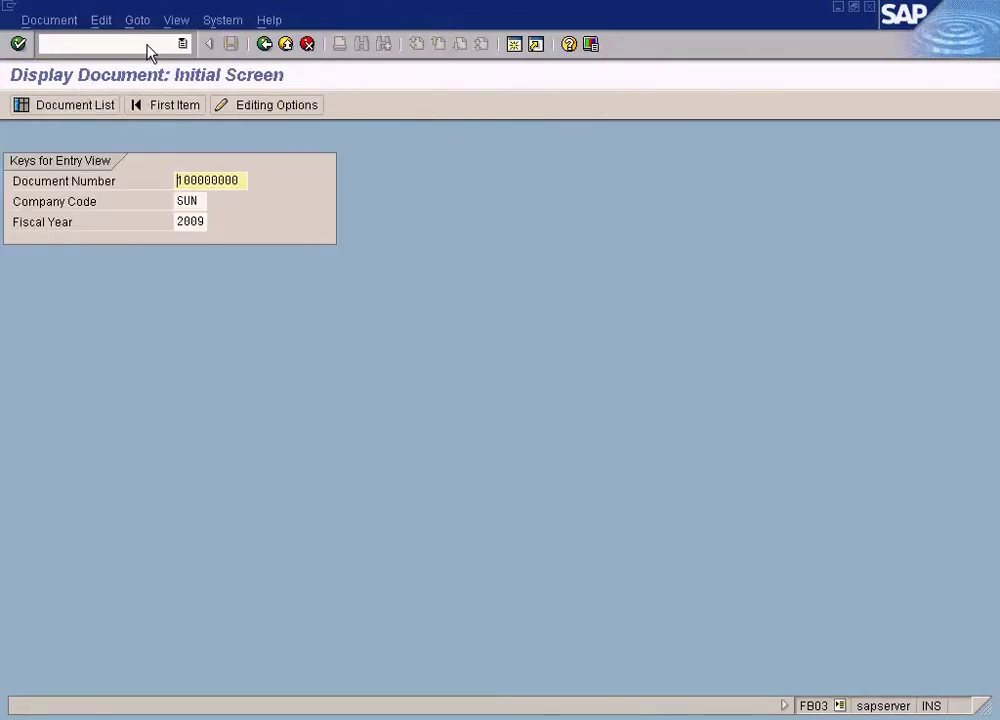
pyautogui.press('Return')
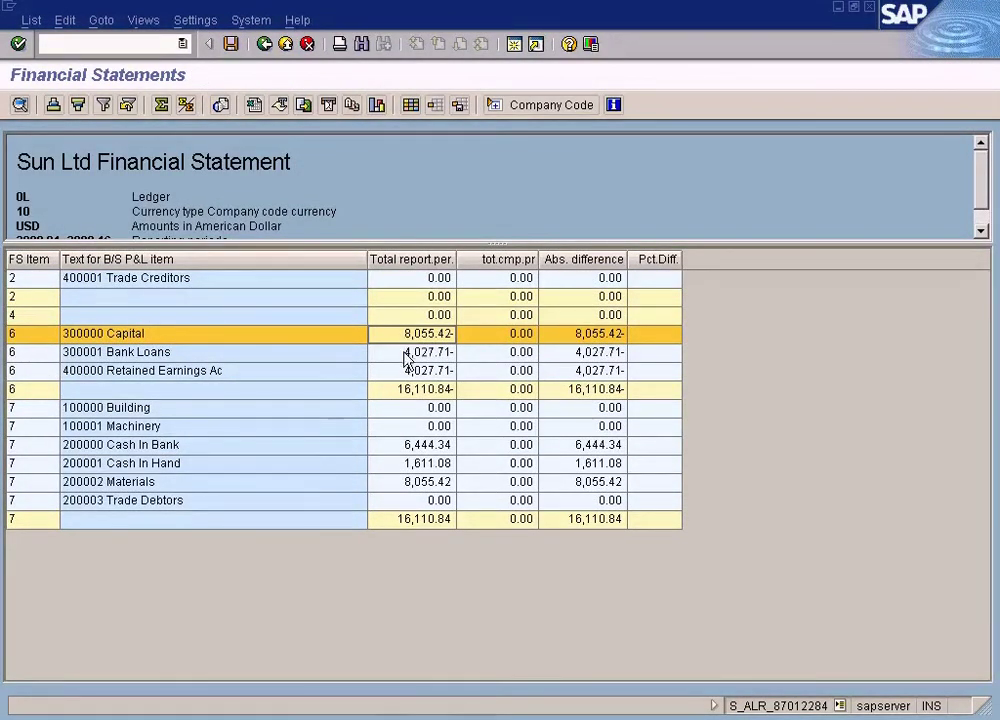
# Return to the selection screen and bring up the Special evaluations display currency settings.
pyautogui.click(400, 370)
pyautogui.click(264, 44)
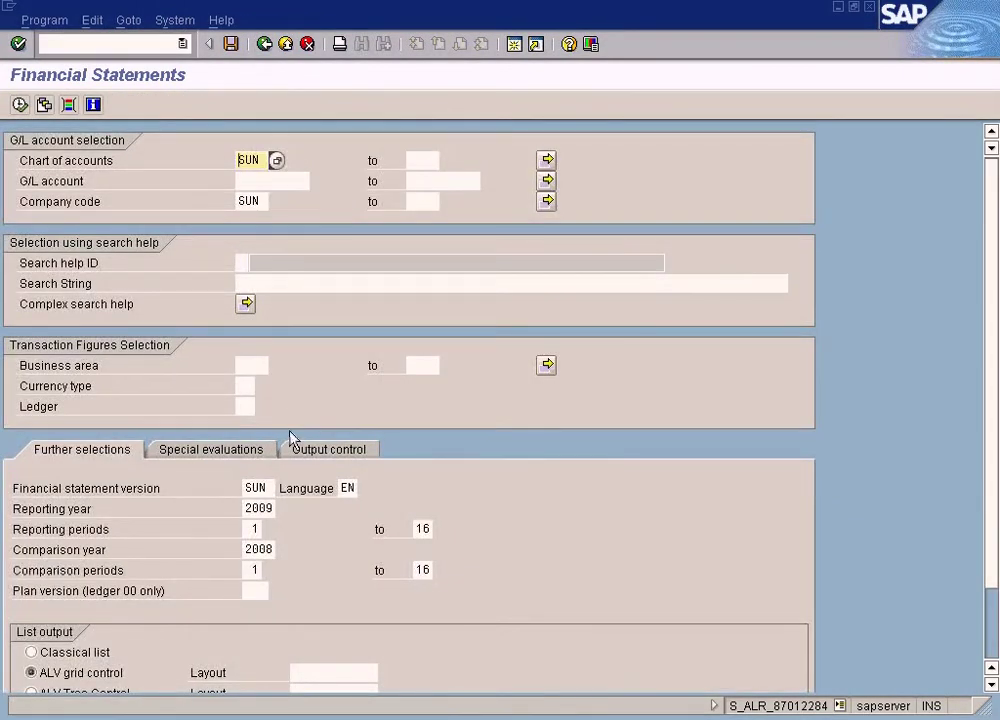
pyautogui.click(228, 450)
pyautogui.click(278, 589)
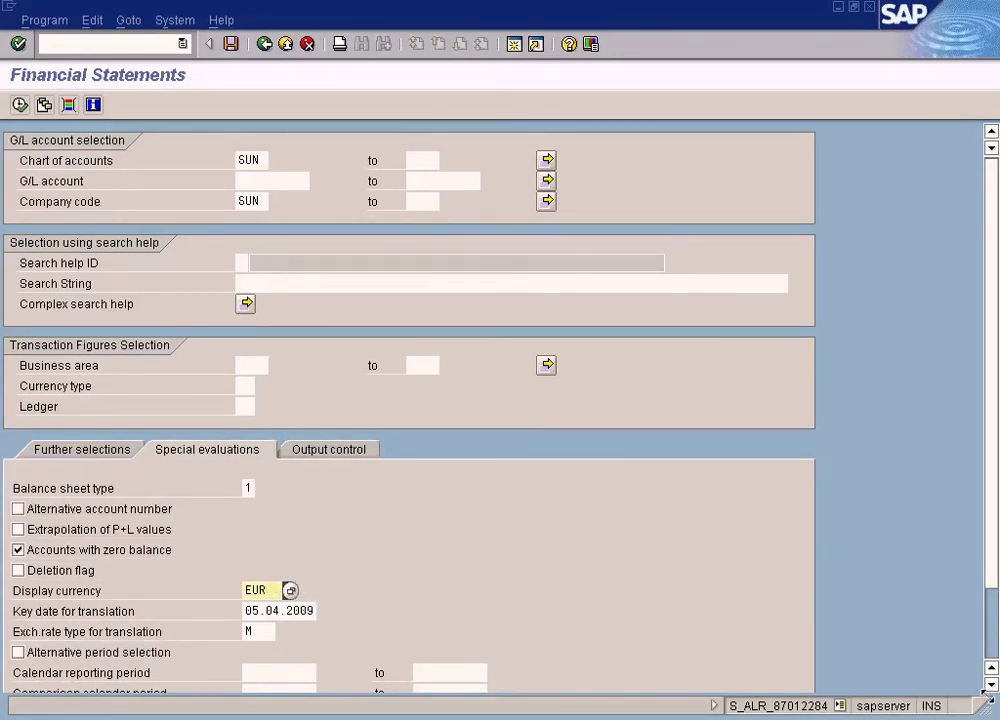
pyautogui.click(991, 685)
pyautogui.click(991, 685)
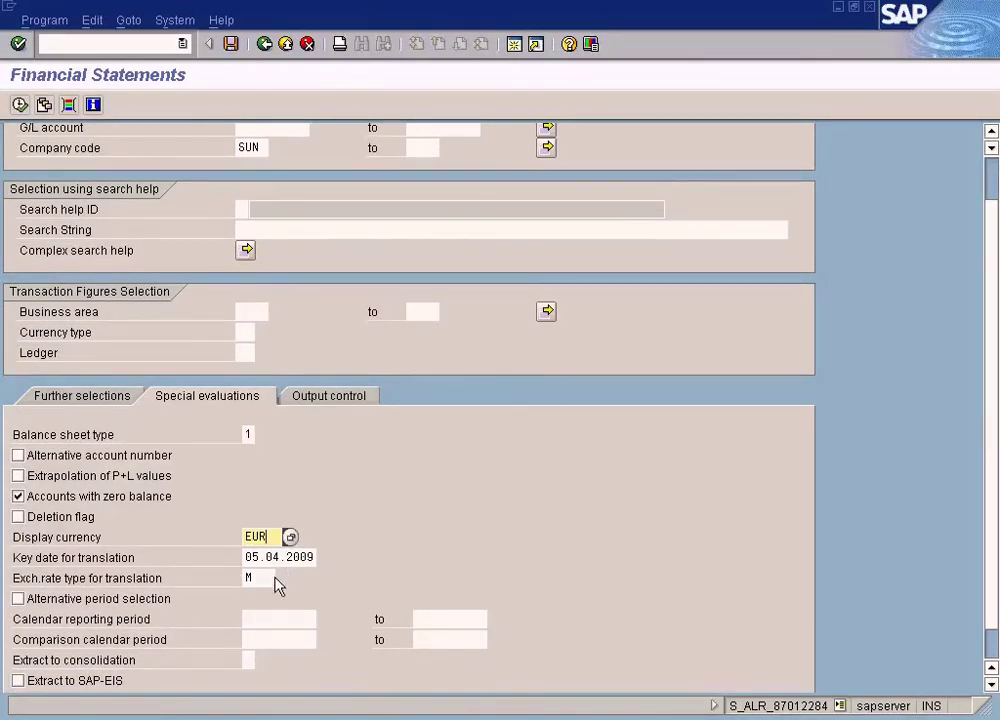
# Delete EUR from the display currency field and review the output control settings.
pyautogui.click(268, 578)
pyautogui.click(289, 557)
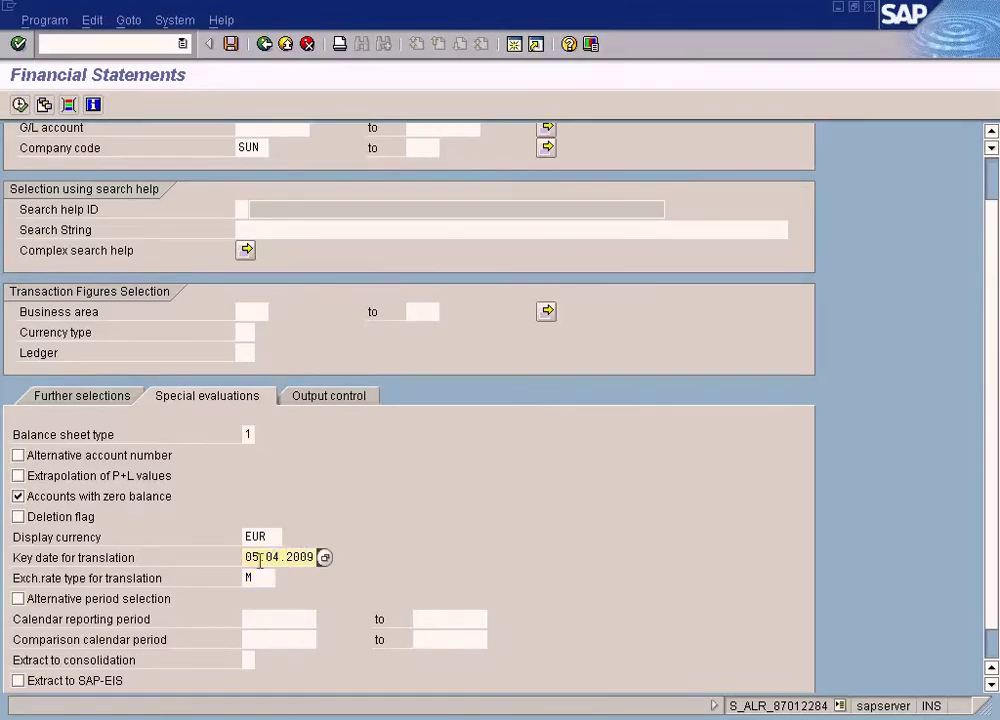
pyautogui.scroll(-2, 991, 688)
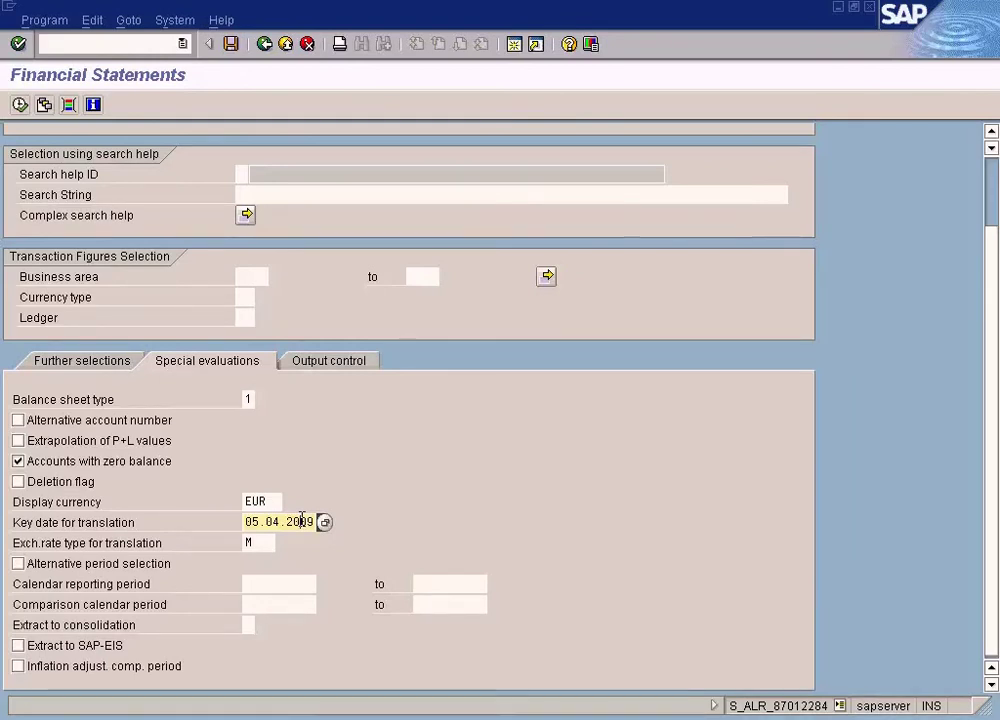
pyautogui.moveTo(272, 500); pyautogui.dragTo(223, 496)
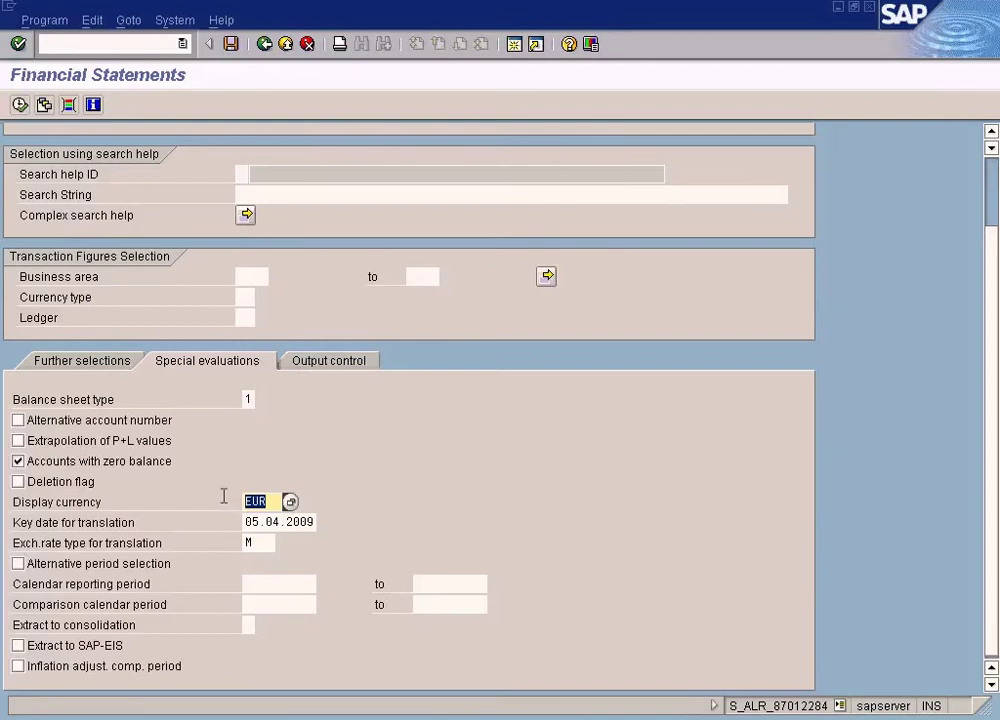
pyautogui.press('Delete')
pyautogui.click(314, 364)
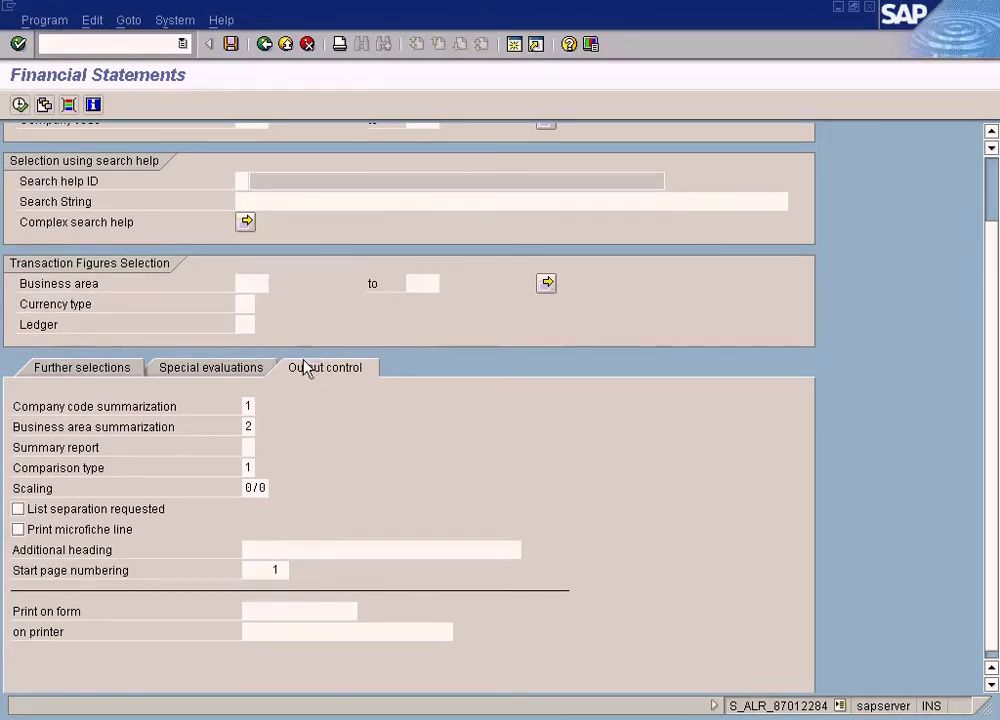
pyautogui.click(105, 372)
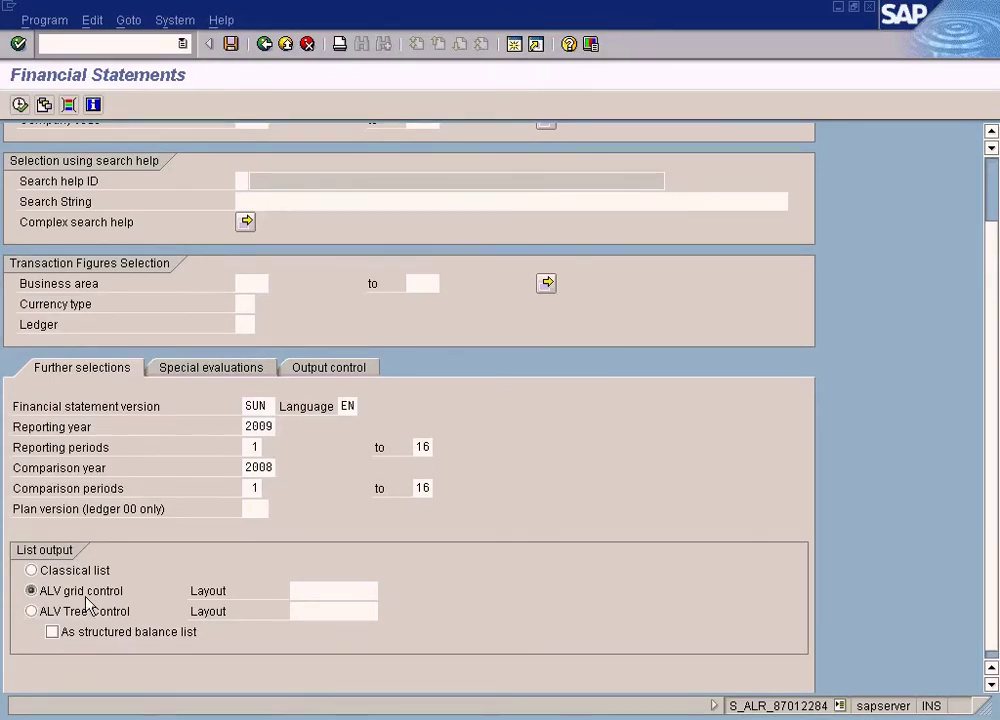
# Rerun the statement in dollars (Capital 10,000.00-) and open the List menu.
pyautogui.click(20, 105)
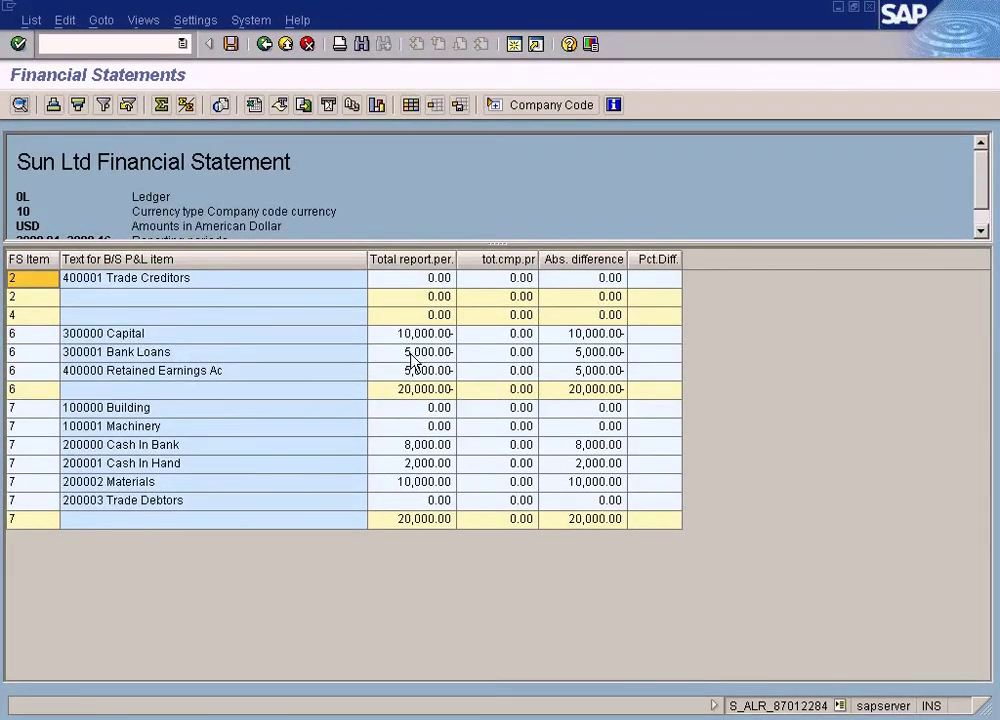
pyautogui.click(33, 21)
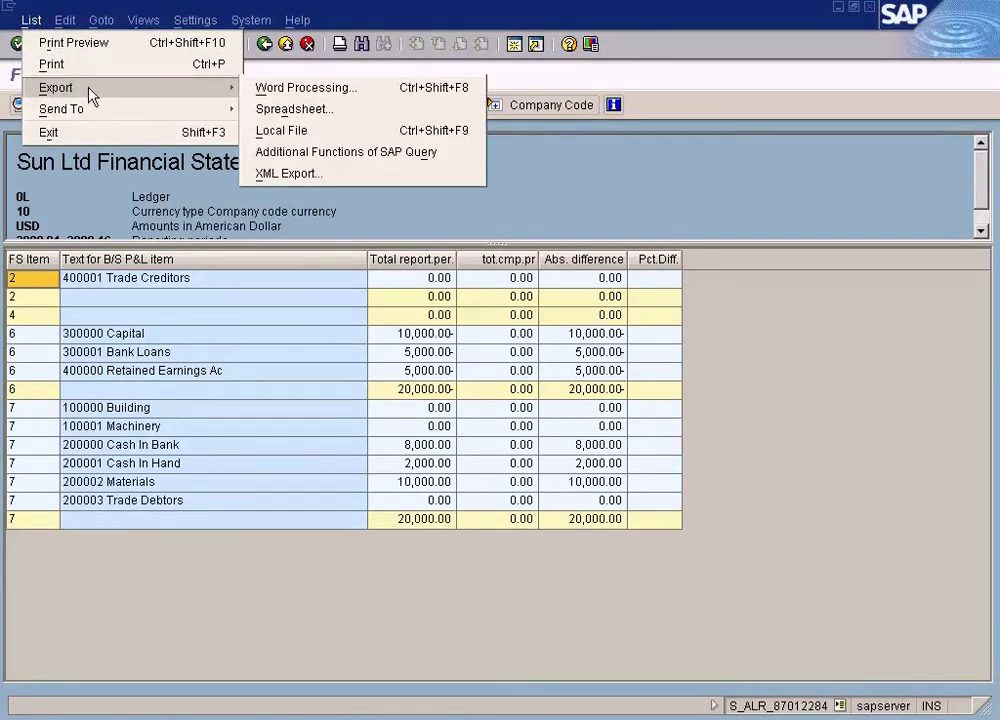
# Save the list as a local Spreadsheet file named 'balance sheet' on the Desktop.
pyautogui.click(337, 137)
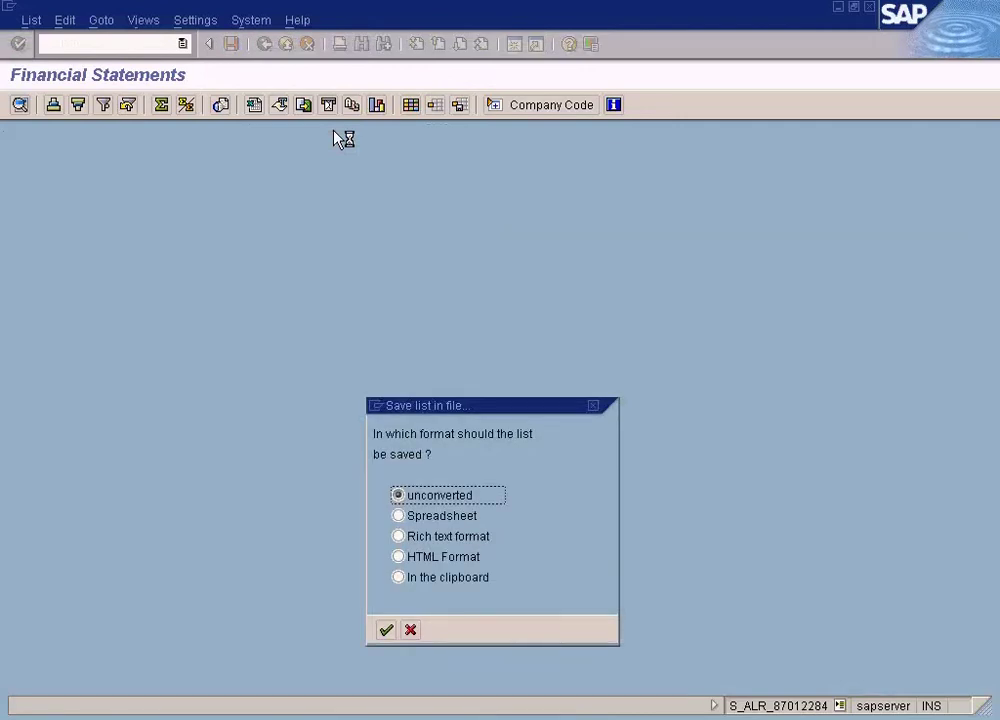
pyautogui.click(402, 518)
pyautogui.click(387, 631)
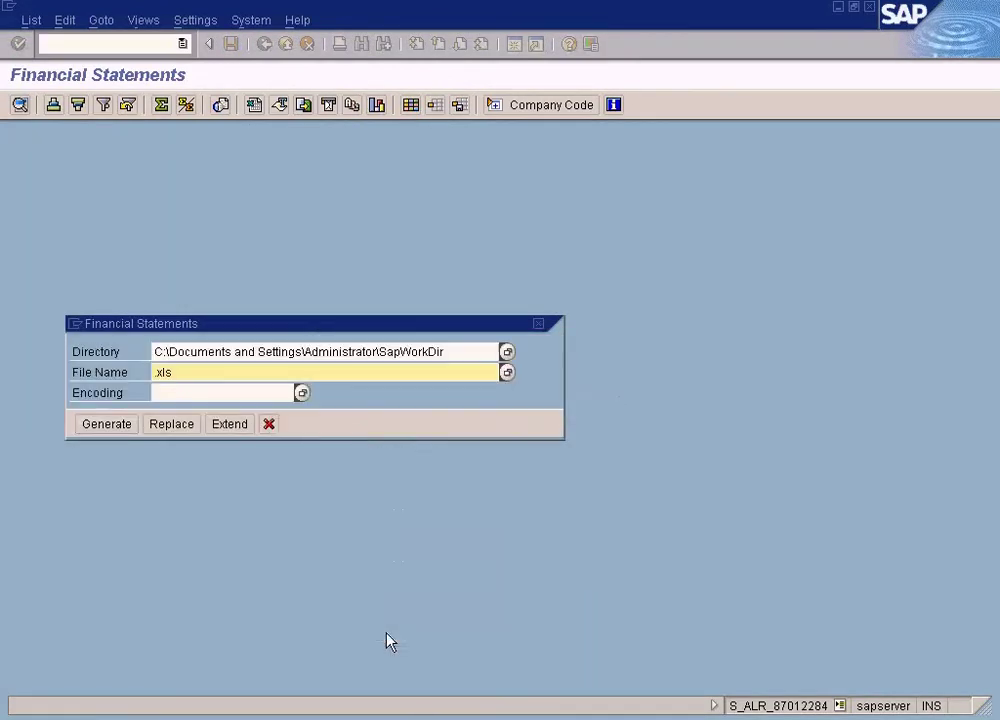
pyautogui.click(507, 352)
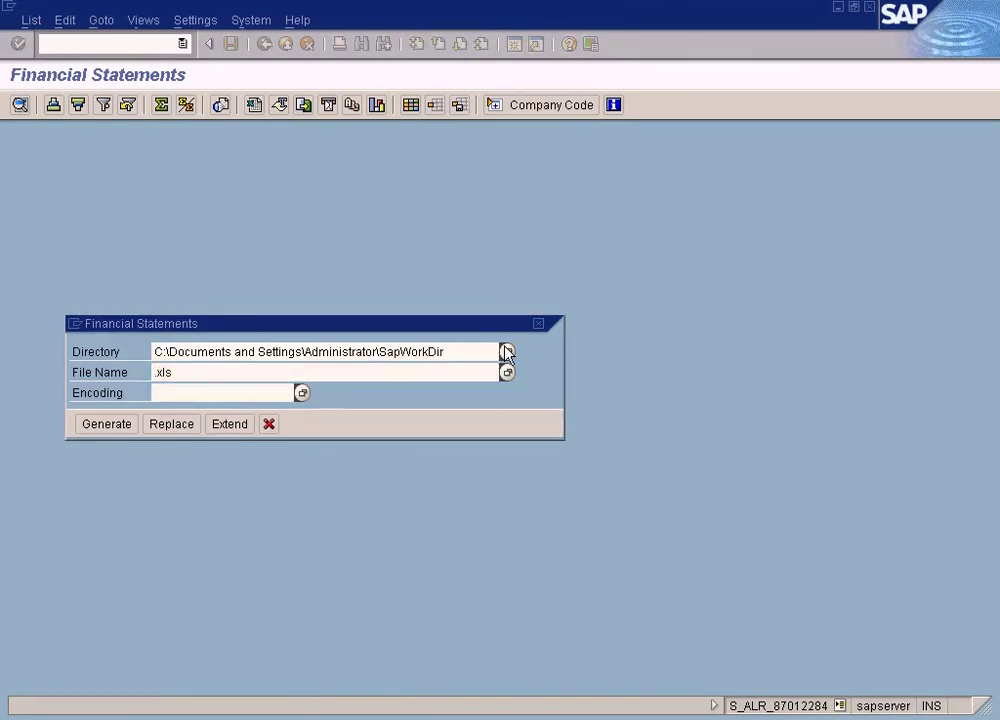
pyautogui.click(63, 156)
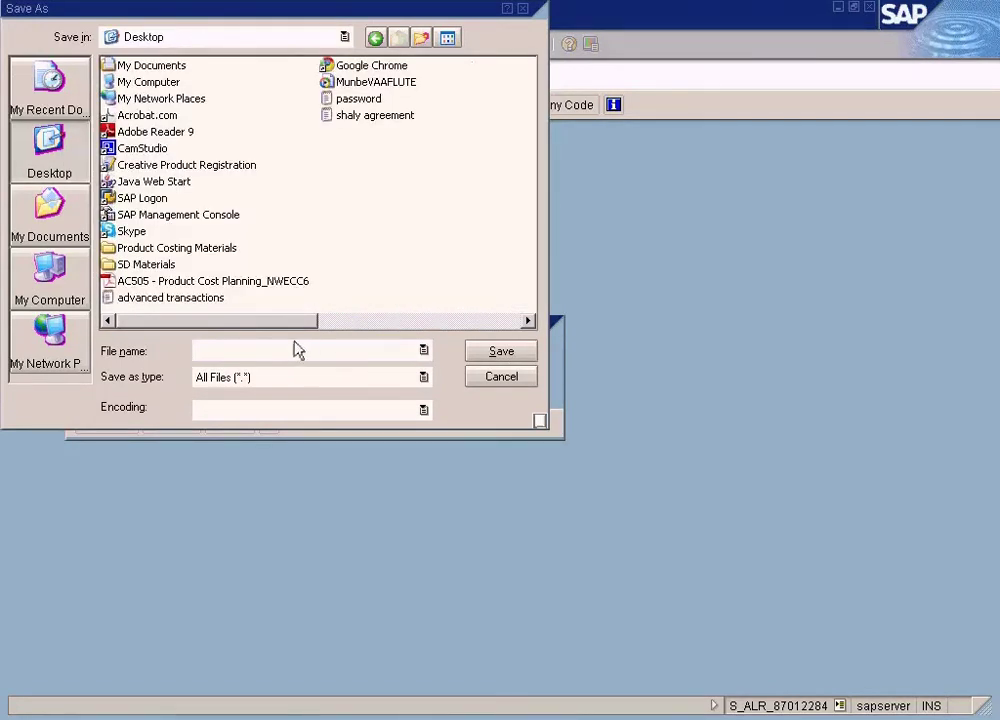
pyautogui.write('balance')
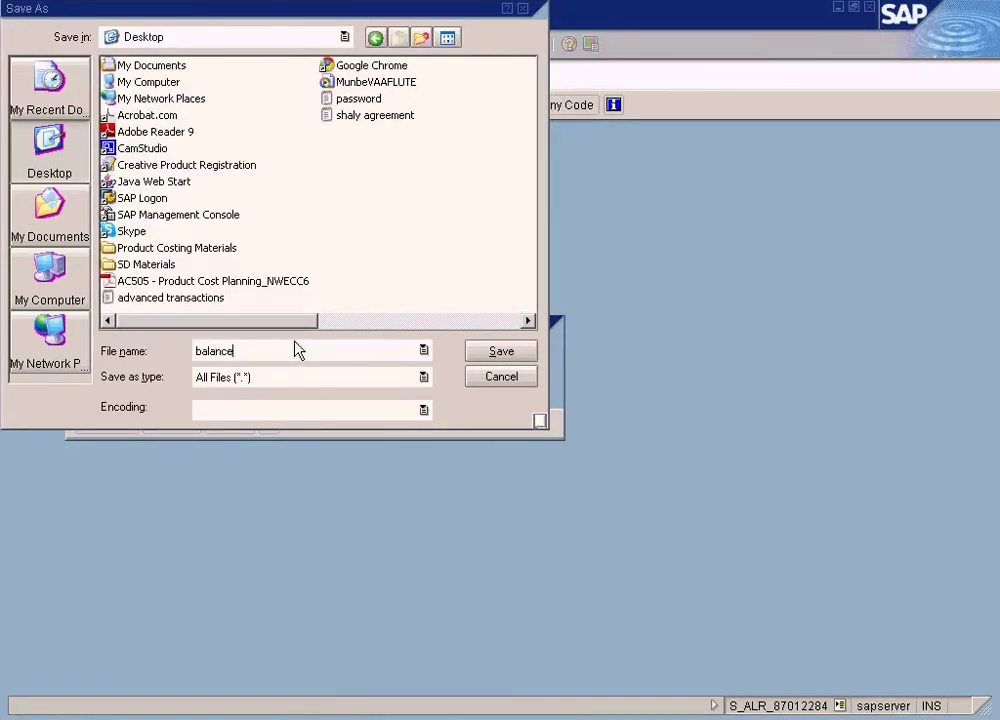
pyautogui.write(' sheet')
pyautogui.press('Return')
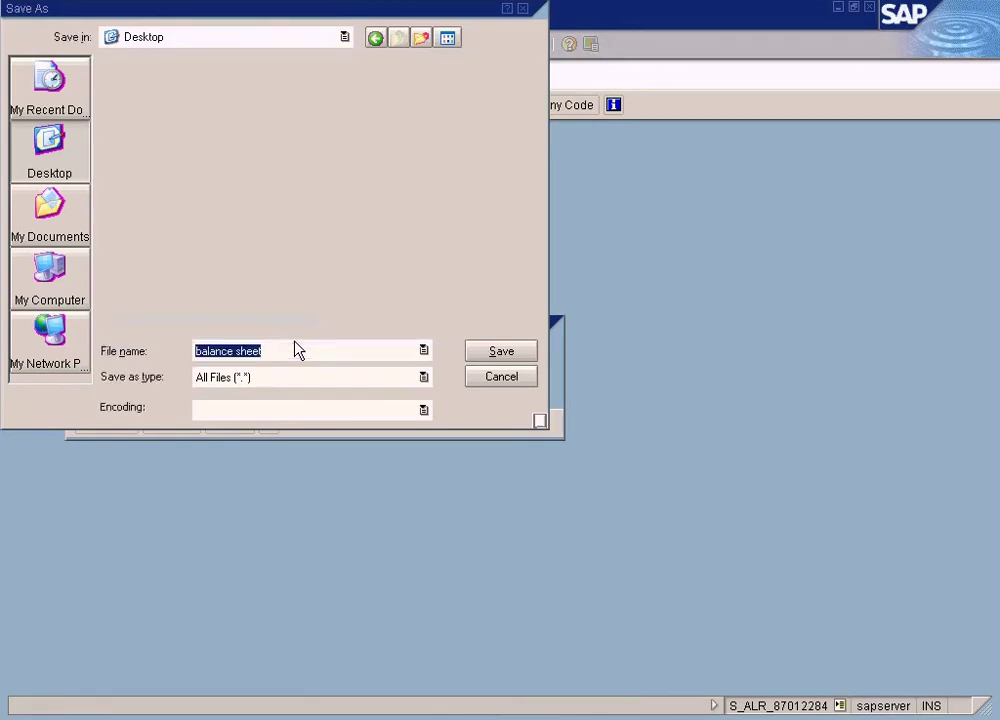
pyautogui.click(123, 427)
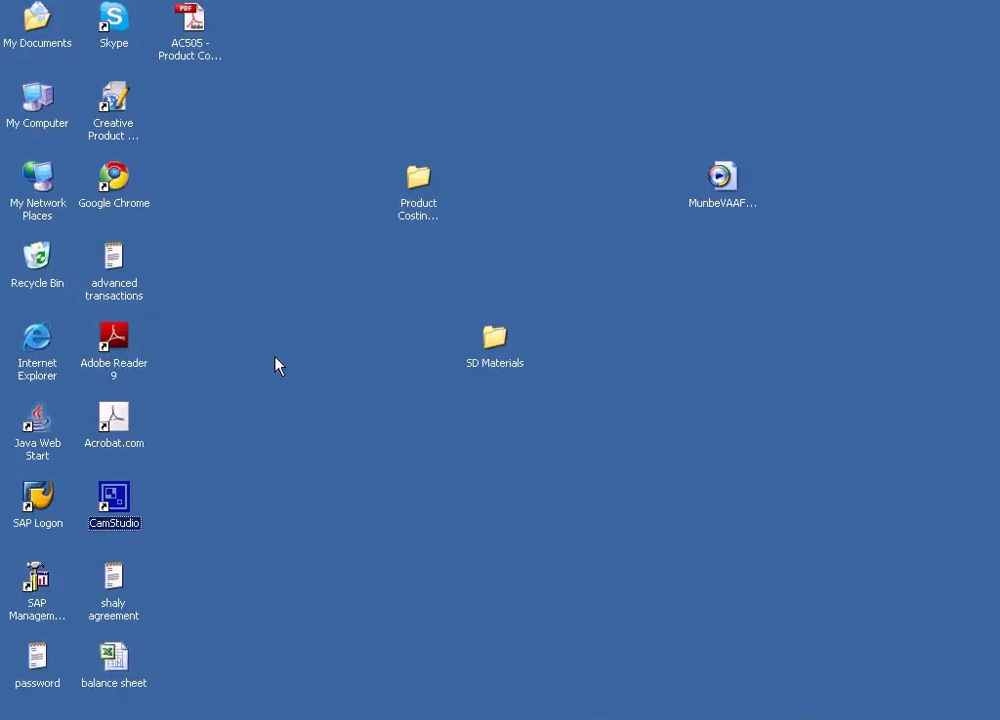
# Open the 'balance sheet' desktop file in Microsoft Excel.
pyautogui.click(117, 665)
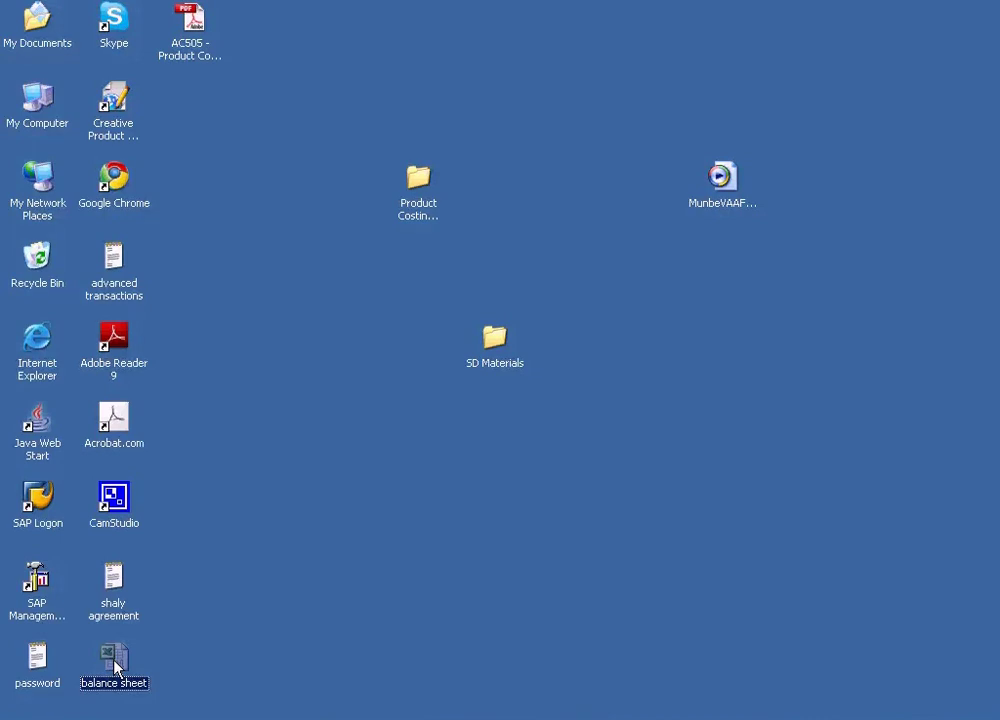
pyautogui.doubleClick(114, 662)
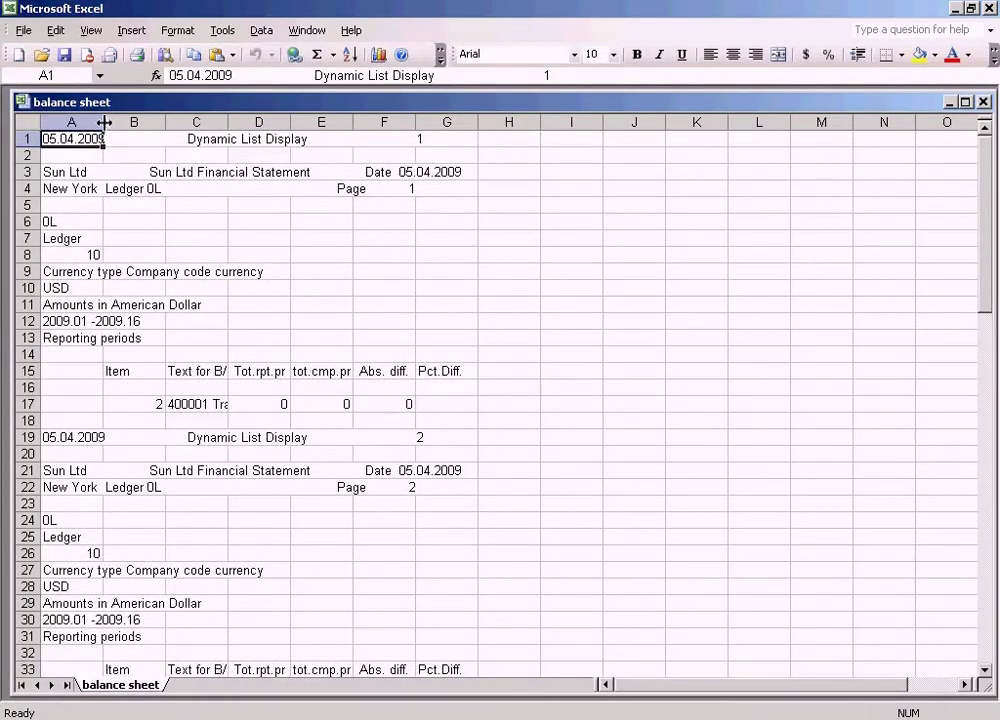
# Widen columns A and C and inspect the header entries and the Trade Creditors item.
pyautogui.moveTo(104, 122); pyautogui.dragTo(502, 140)
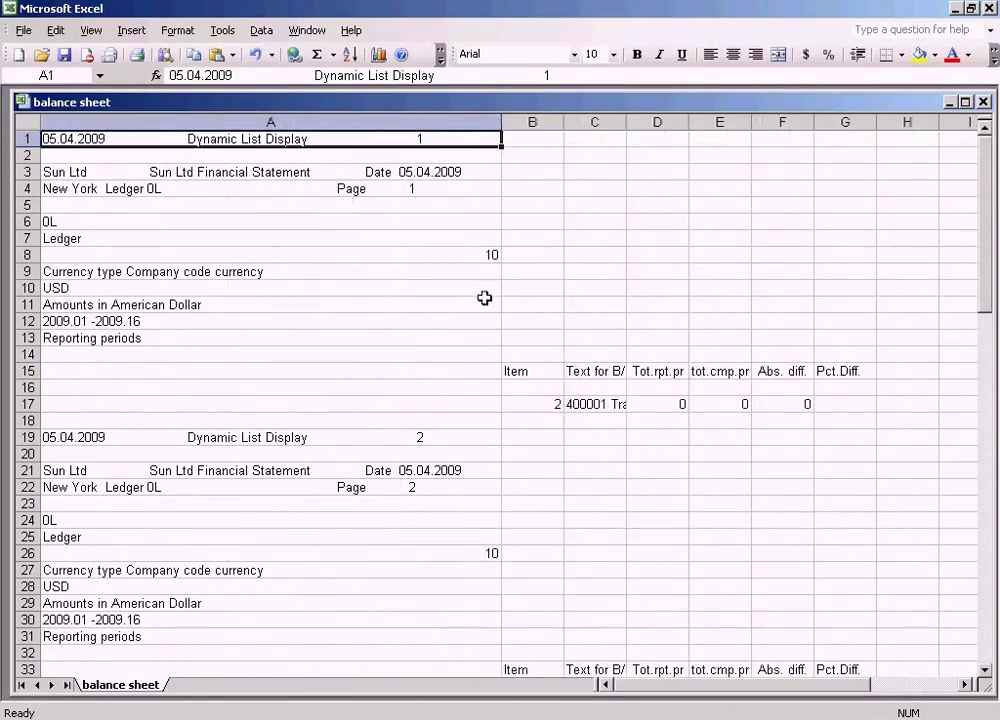
pyautogui.click(267, 177)
pyautogui.click(252, 201)
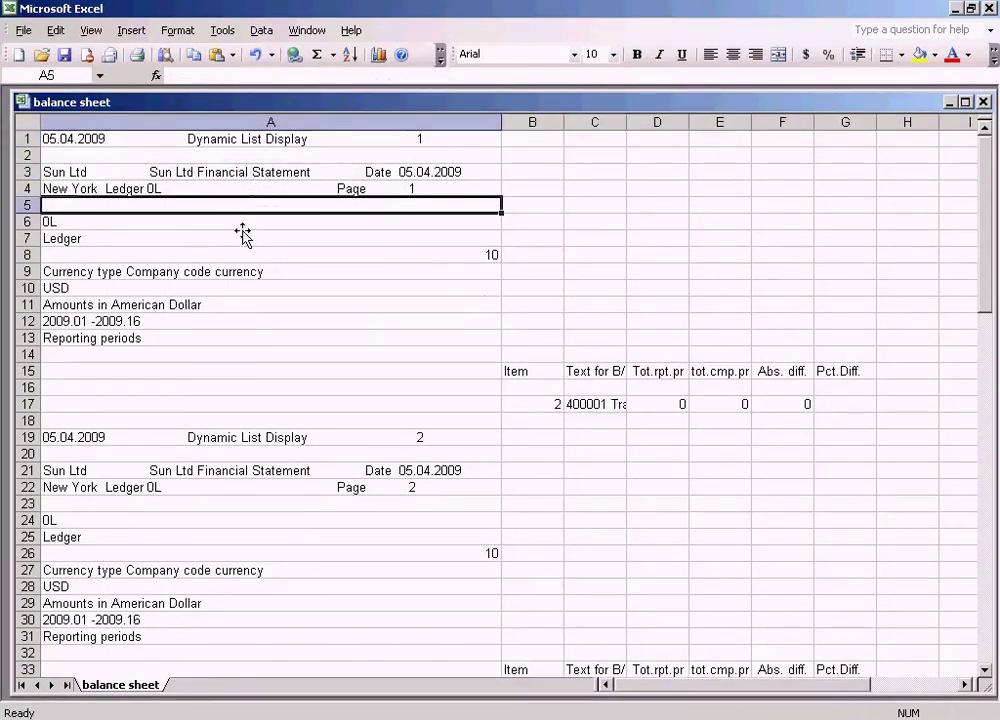
pyautogui.click(232, 254)
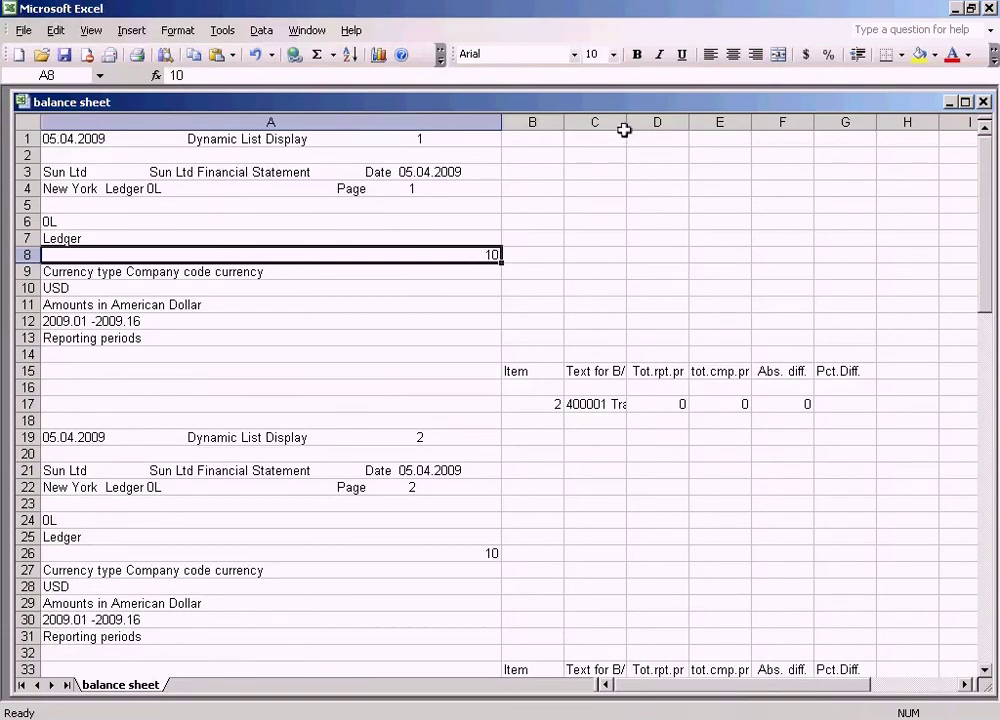
pyautogui.moveTo(626, 122); pyautogui.dragTo(724, 122)
pyautogui.click(634, 414)
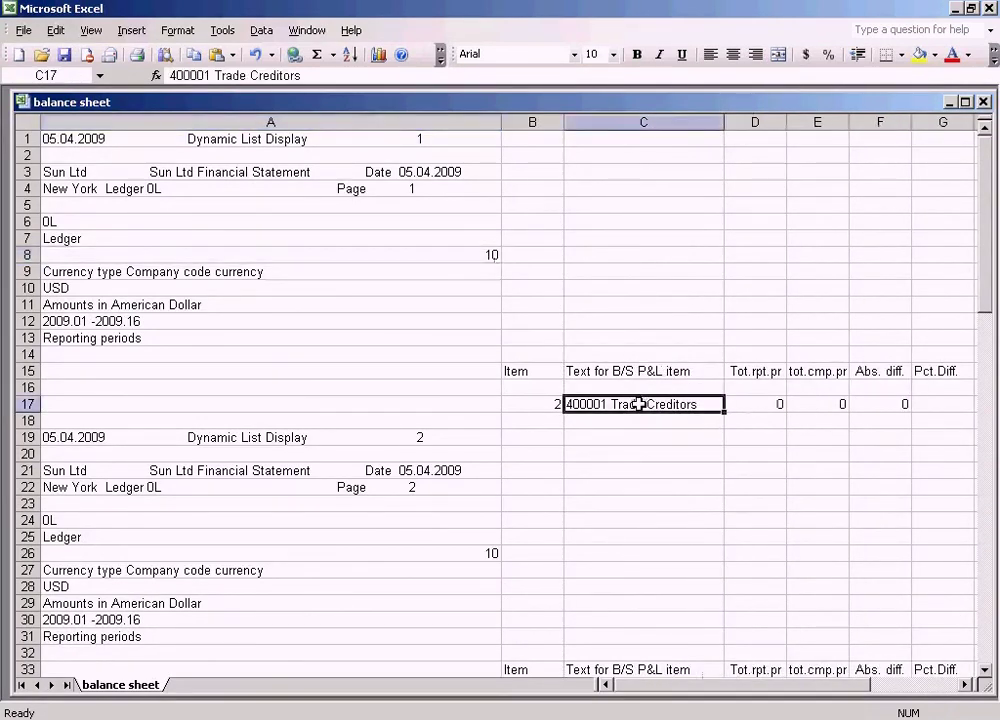
pyautogui.scroll(-2, 618, 534)
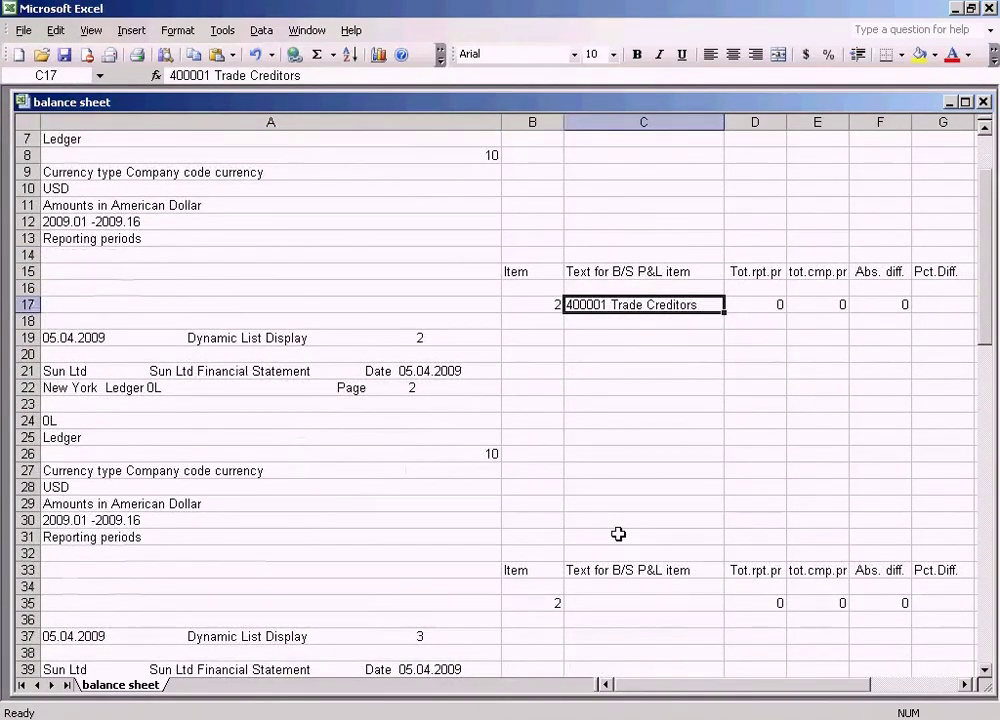
pyautogui.scroll(-3, 618, 534)
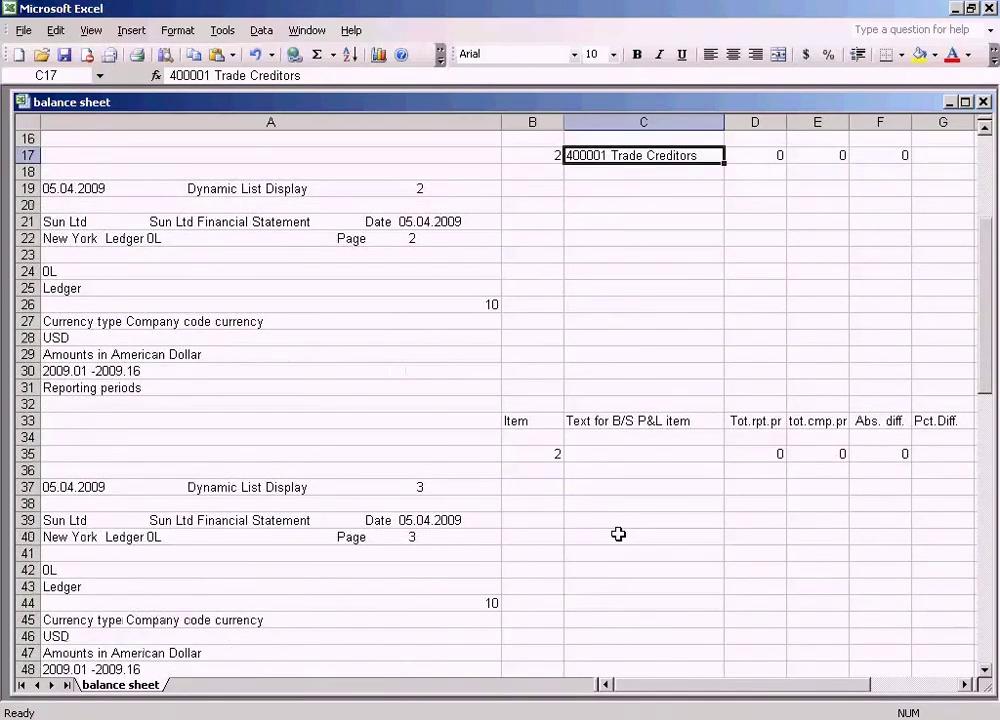
pyautogui.scroll(-5, 618, 534)
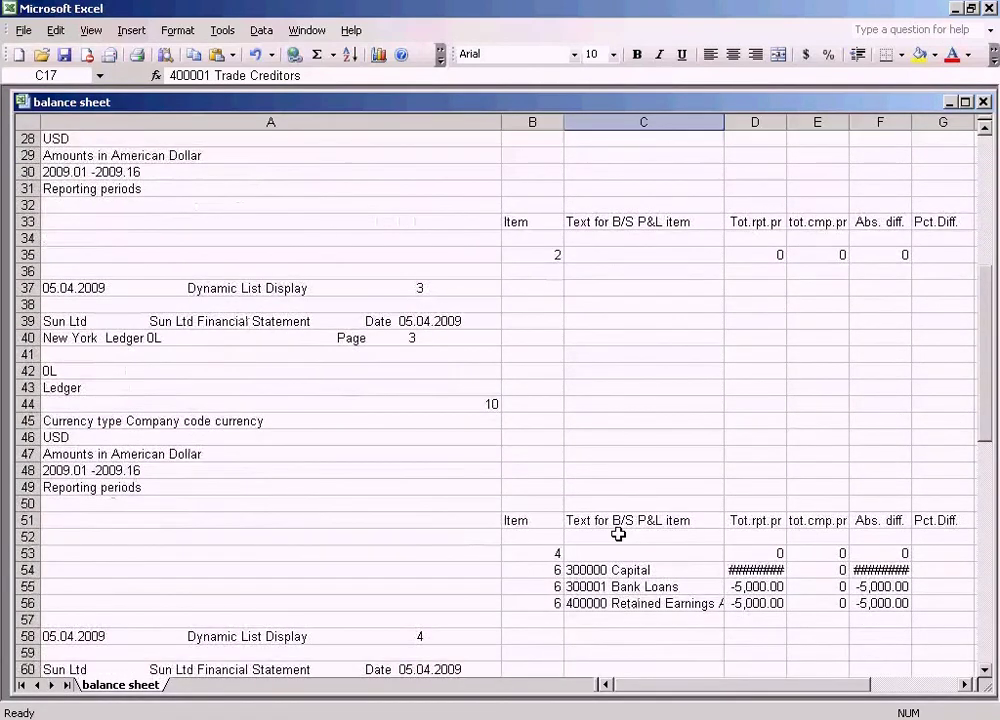
# Widen column D, check the Capital and Building amounts, then close Excel without saving.
pyautogui.moveTo(786, 122); pyautogui.dragTo(851, 122)
pyautogui.click(793, 520)
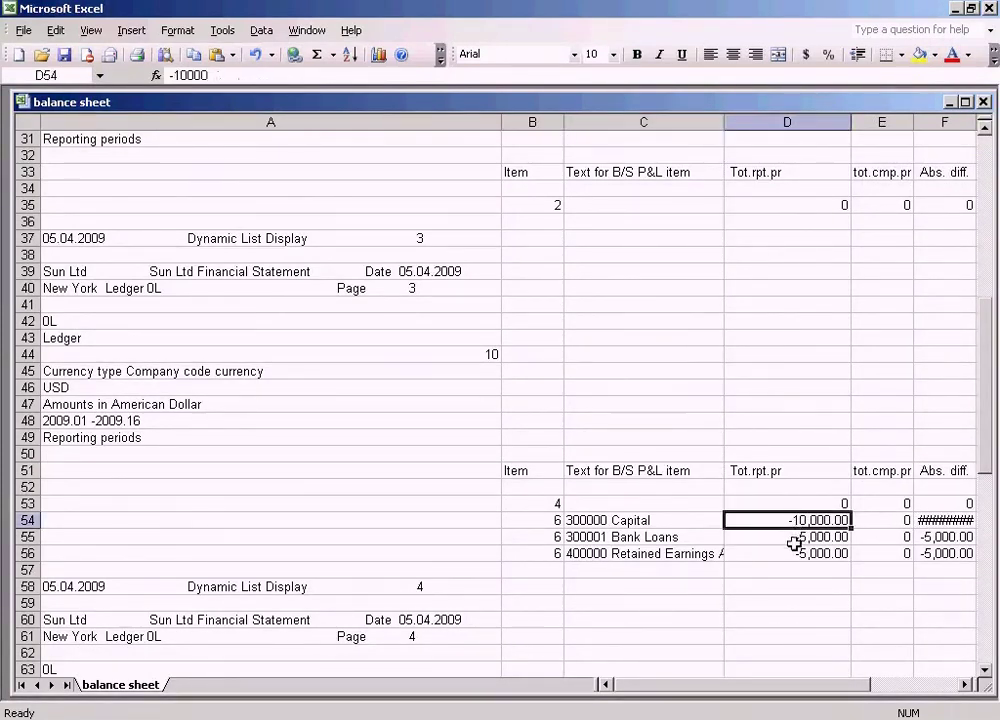
pyautogui.press('Down')
pyautogui.press('Down')
pyautogui.scroll(-2, 793, 540)
pyautogui.scroll(-6, 793, 540)
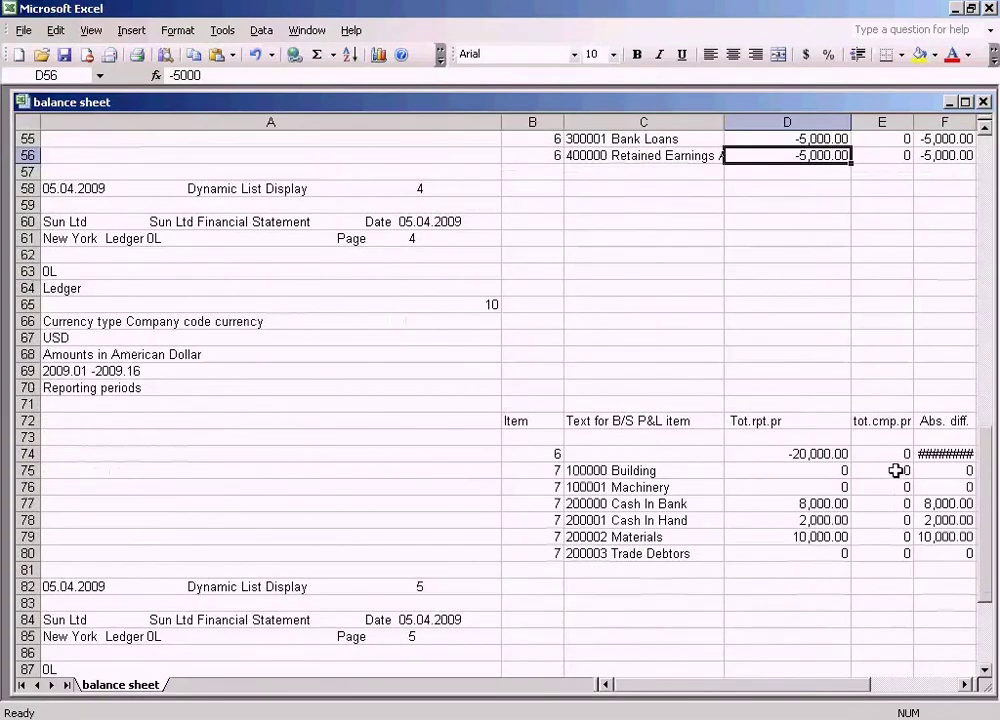
pyautogui.click(650, 470)
pyautogui.scroll(-8, 638, 503)
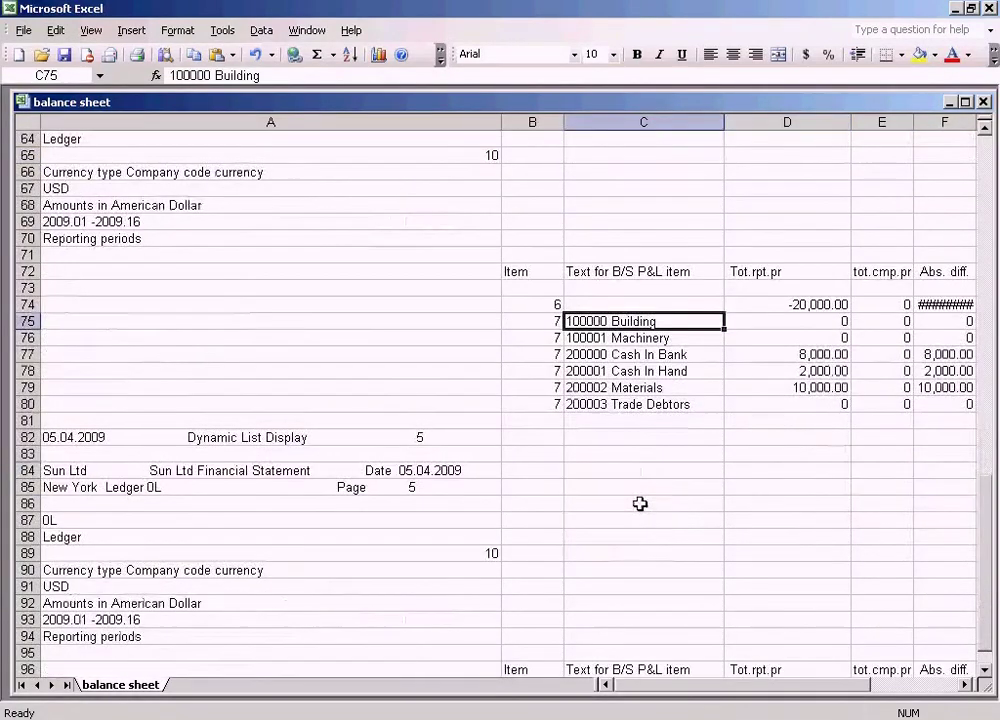
pyautogui.scroll(4, 638, 503)
pyautogui.scroll(6, 640, 503)
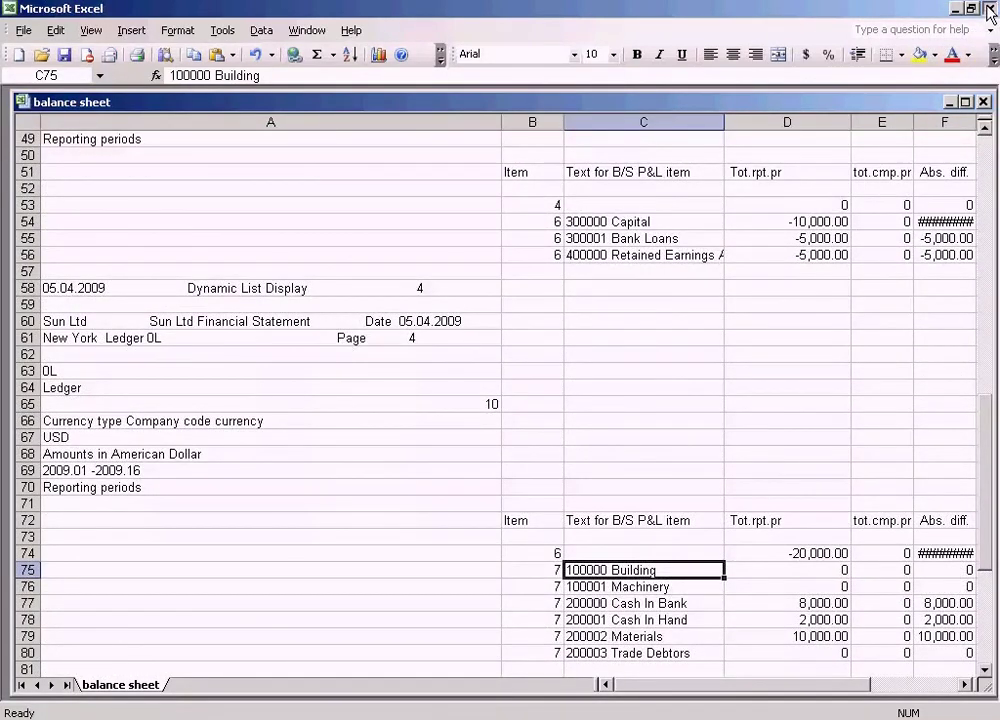
pyautogui.click(989, 9)
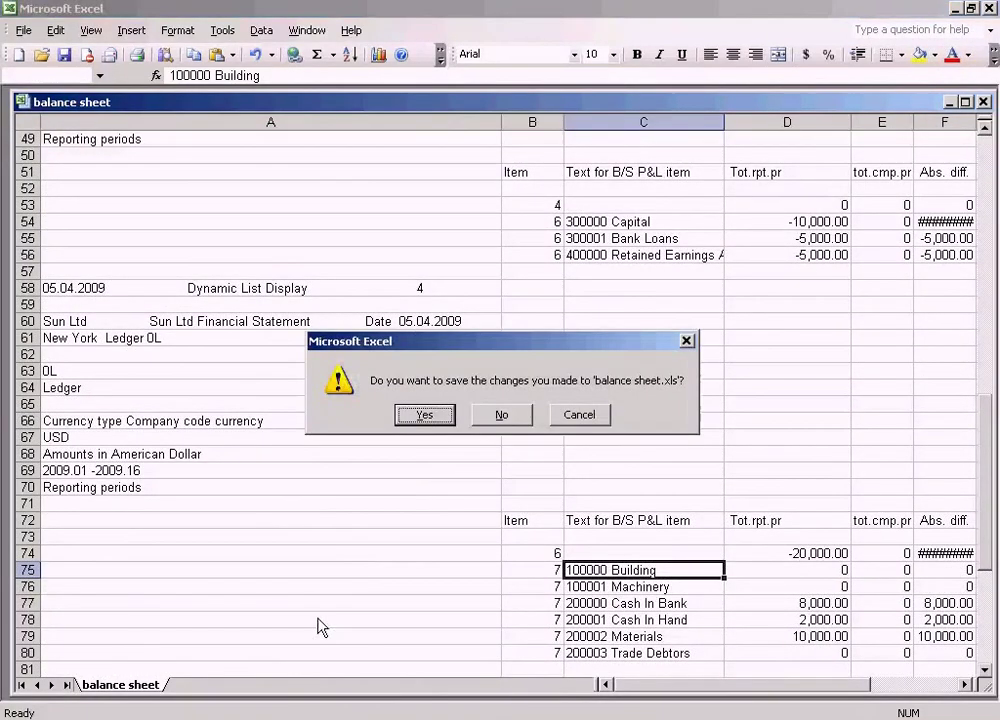
pyautogui.click(522, 418)
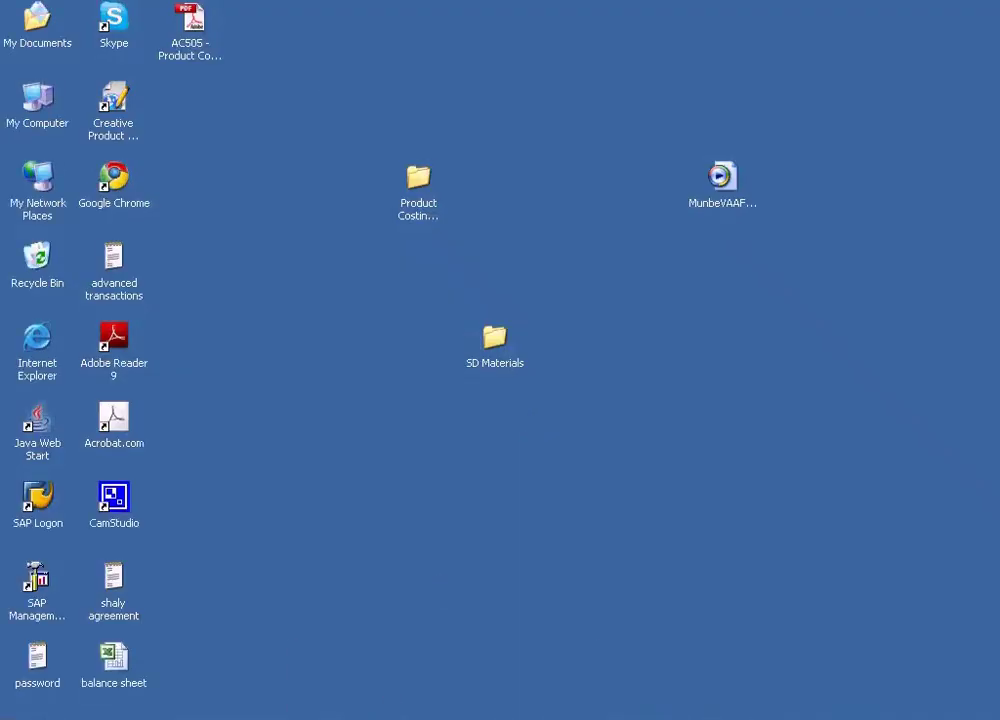
# Switch to the Financial Statements SAP window and go back to its SUN selection screen.
pyautogui.click(297, 716)
pyautogui.click(377, 658)
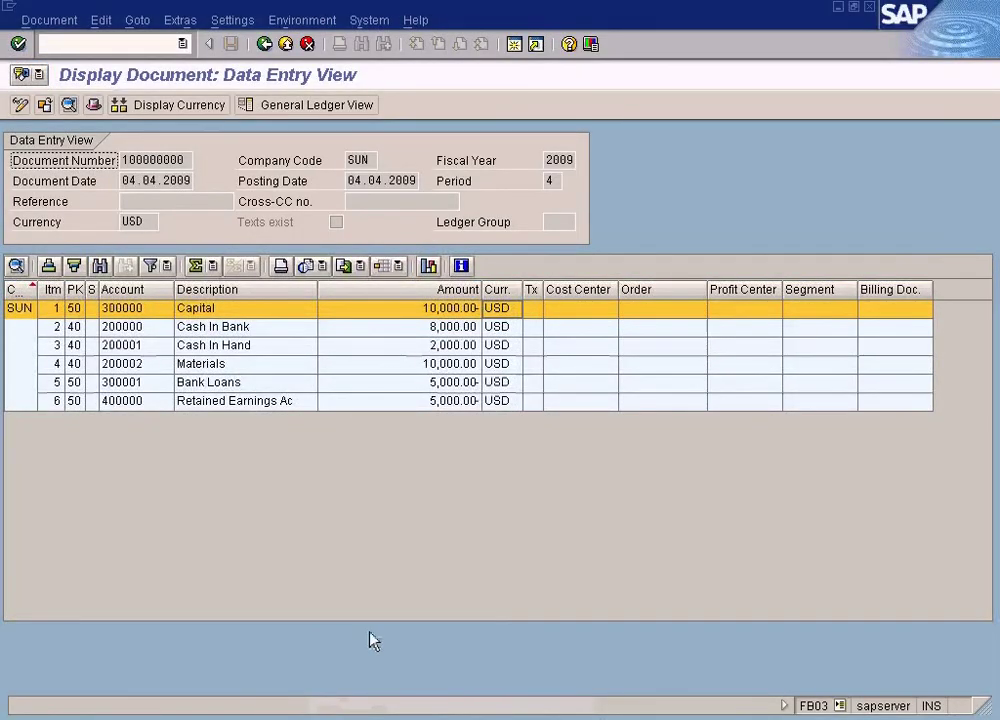
pyautogui.click(383, 716)
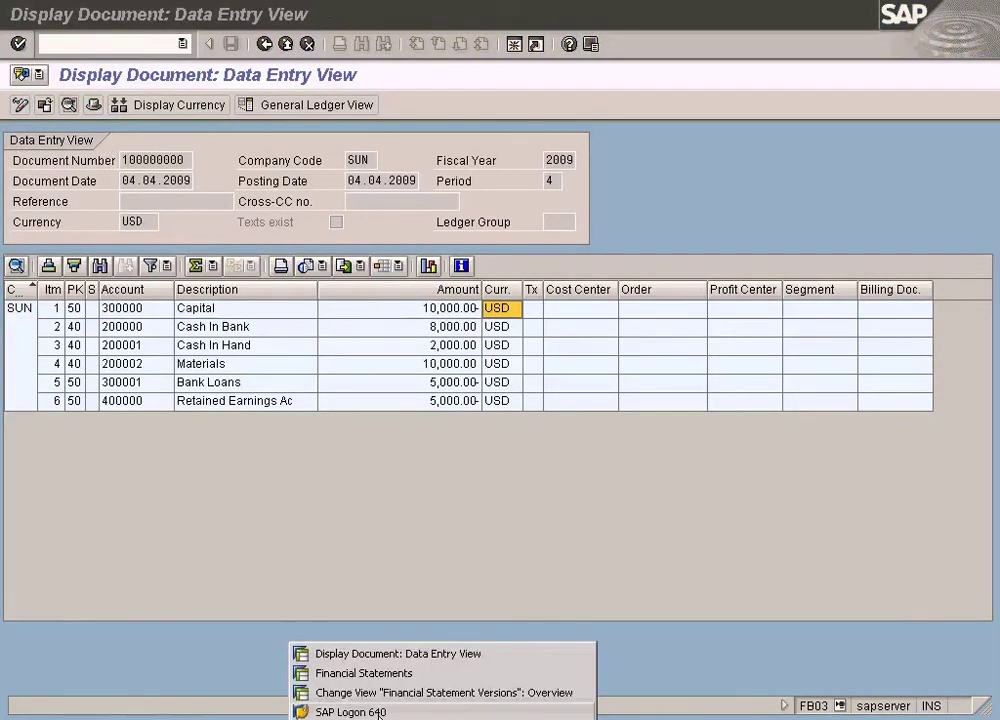
pyautogui.click(378, 674)
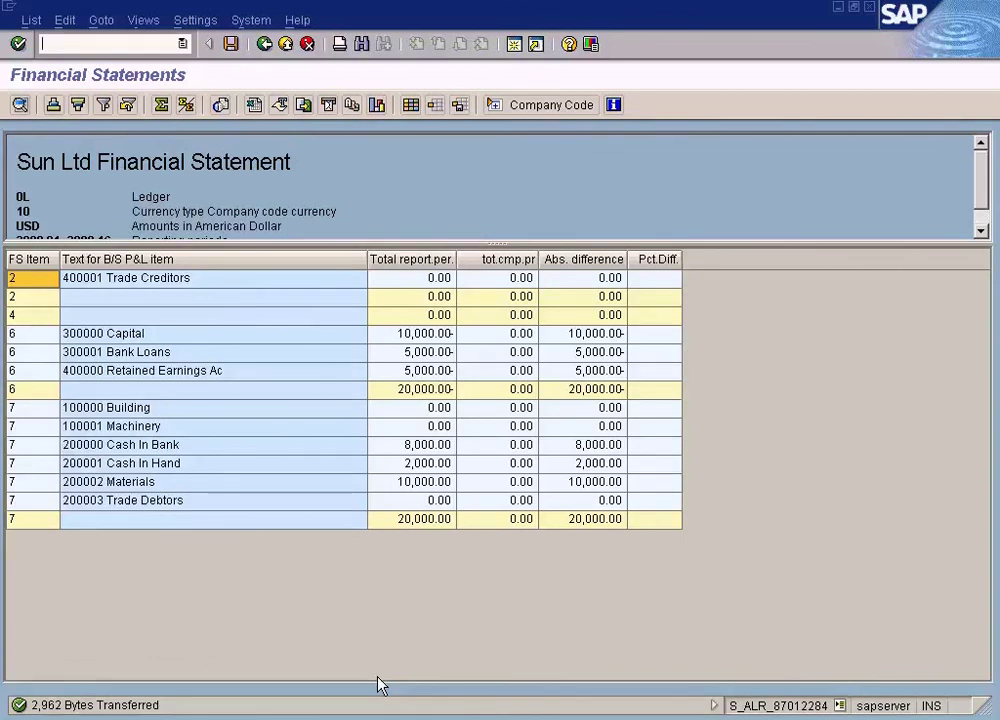
pyautogui.click(264, 45)
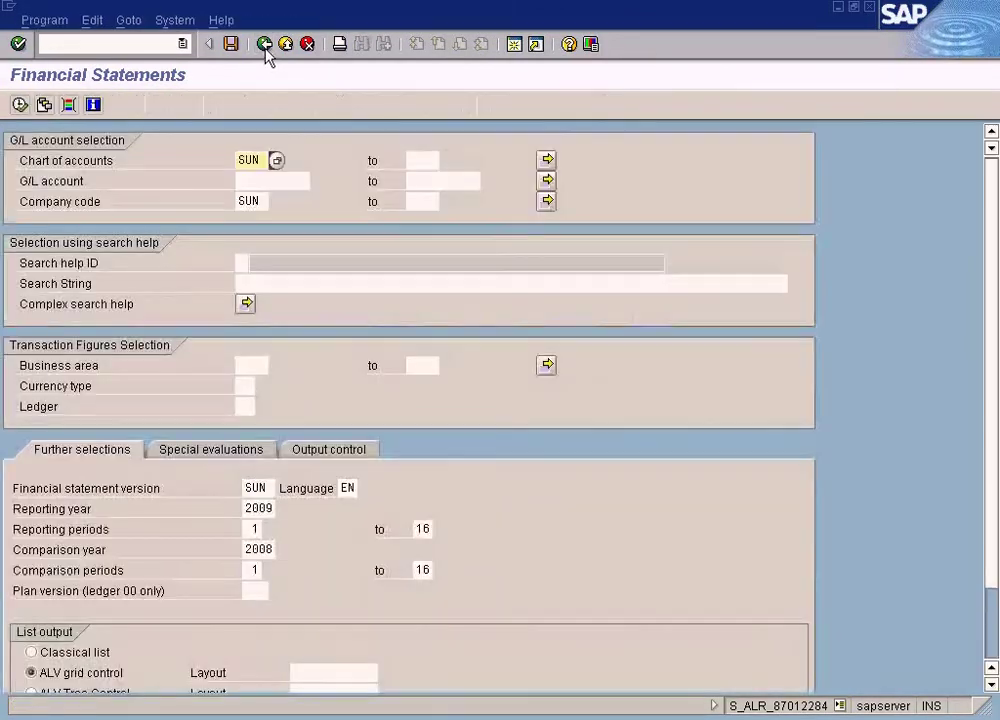